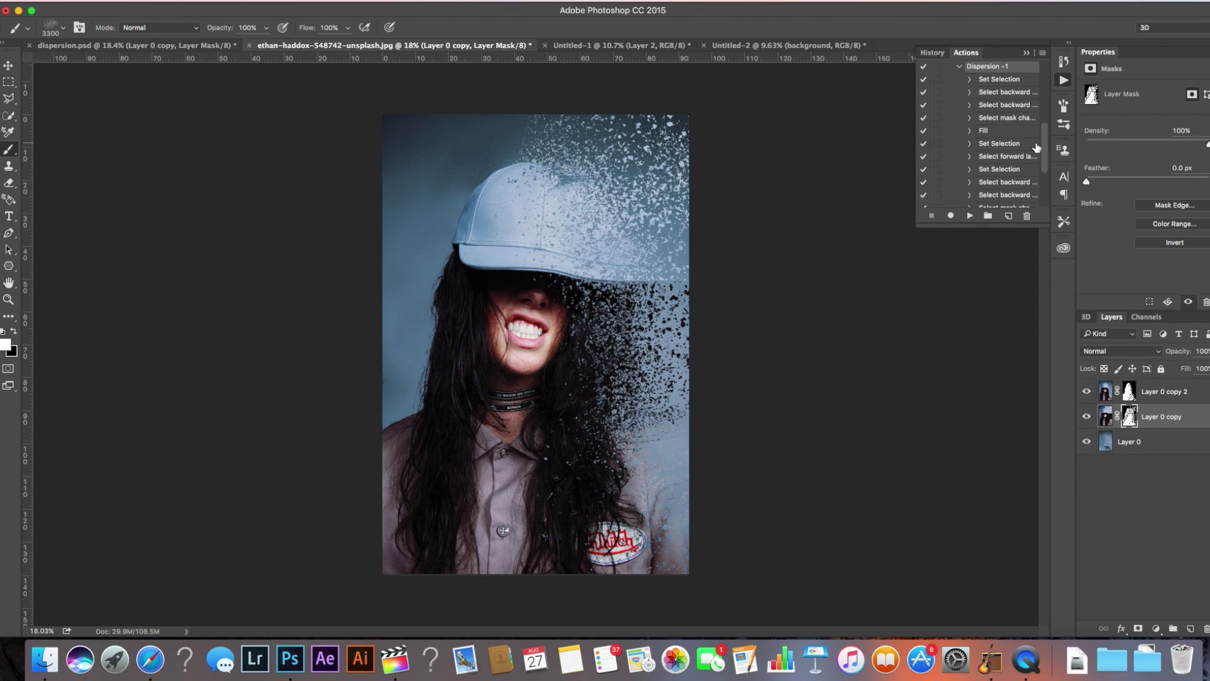
# Switch to the Dispersion 1 document and compare the add to liquify and add to cut out particle layers by toggling their visibility
pyautogui.click(1025, 53)
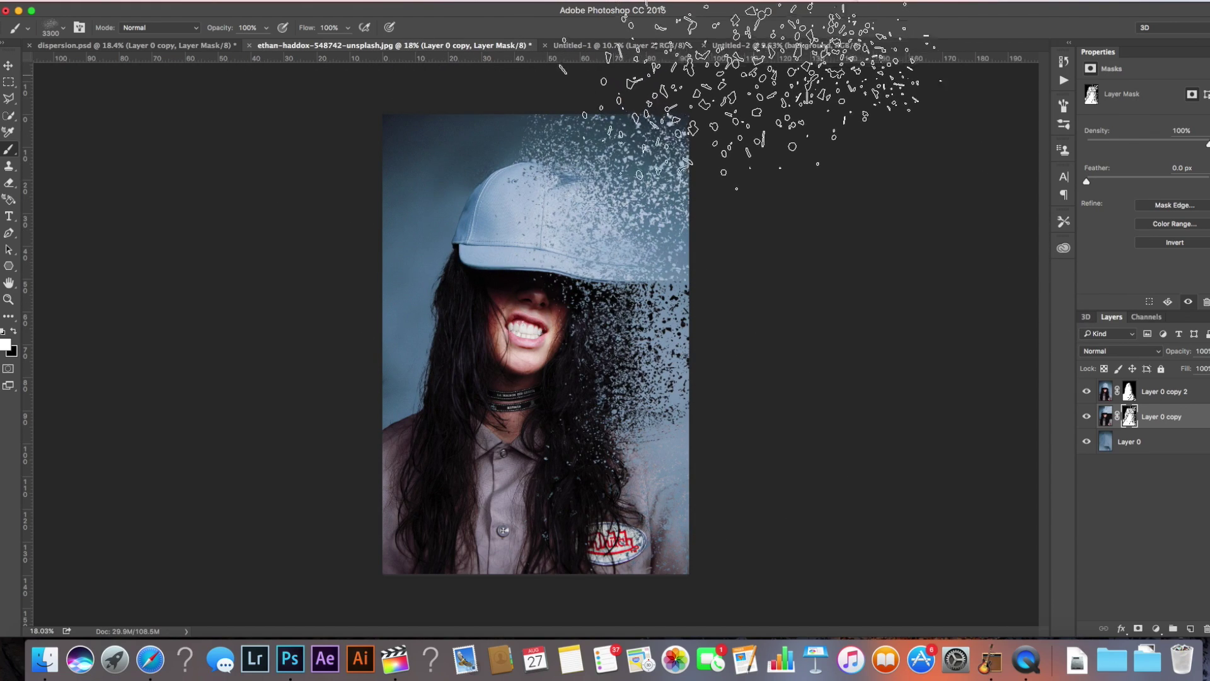
pyautogui.click(746, 45)
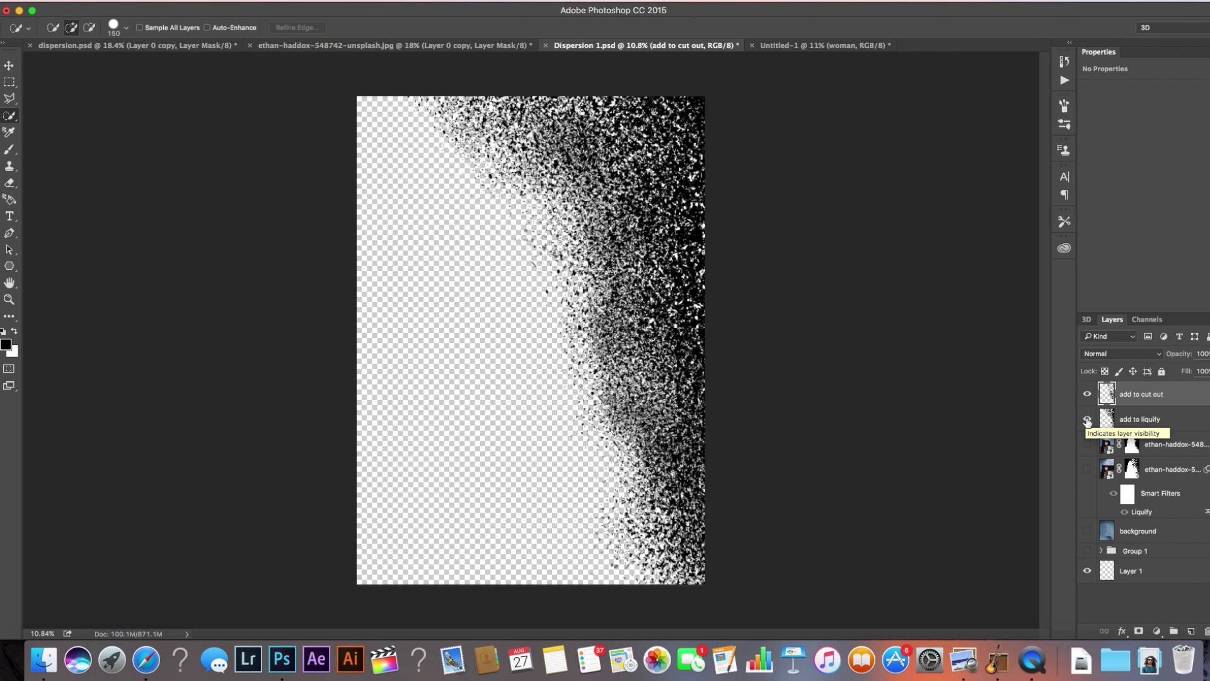
pyautogui.click(1087, 419)
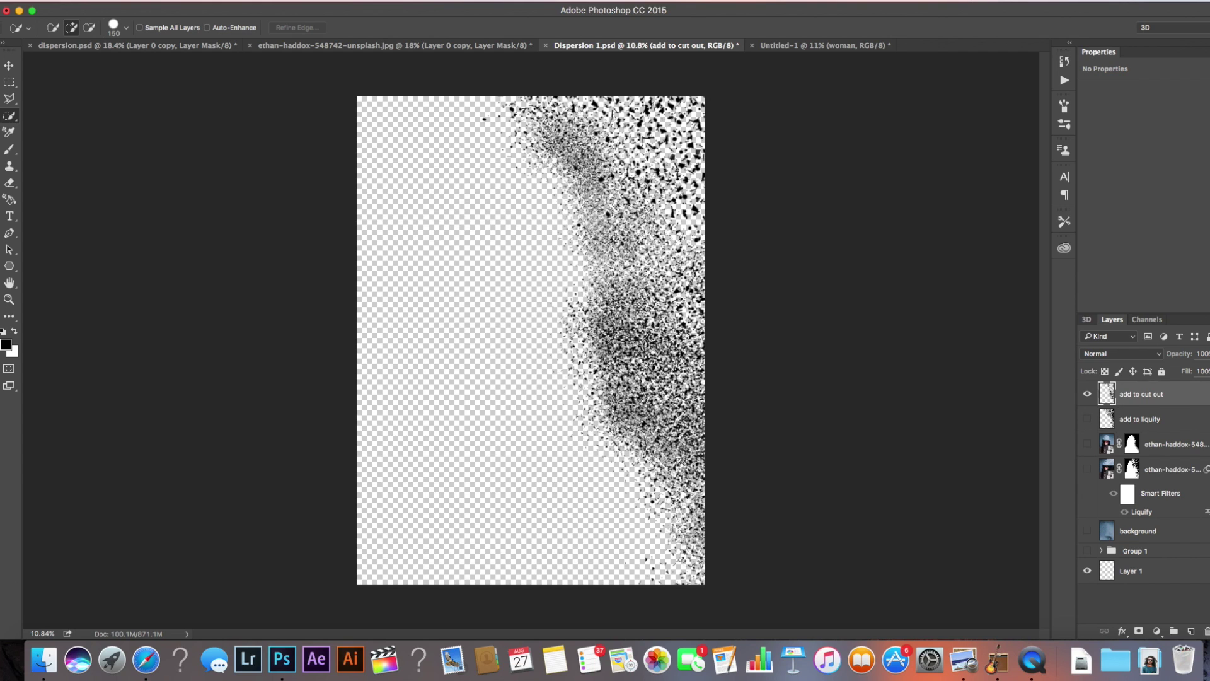
pyautogui.click(1087, 419)
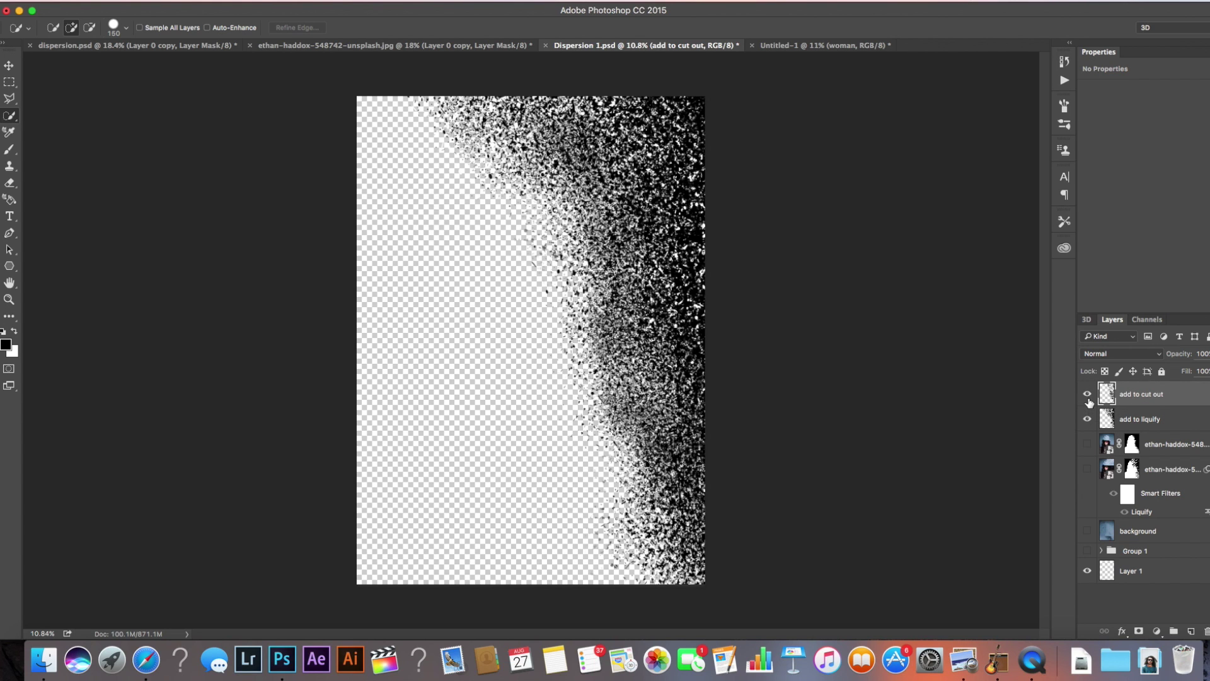
pyautogui.click(1087, 394)
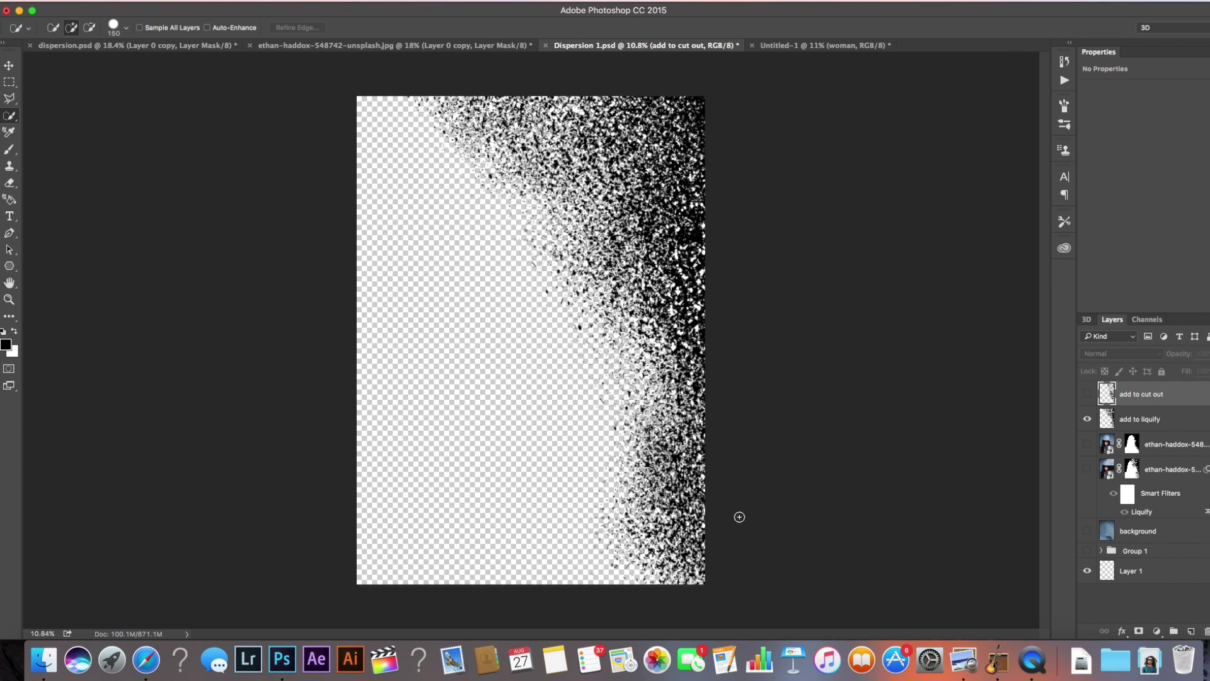
# Switch to the Untitled-1 document with the woman photo and review the new-document settings without creating a document
pyautogui.click(829, 48)
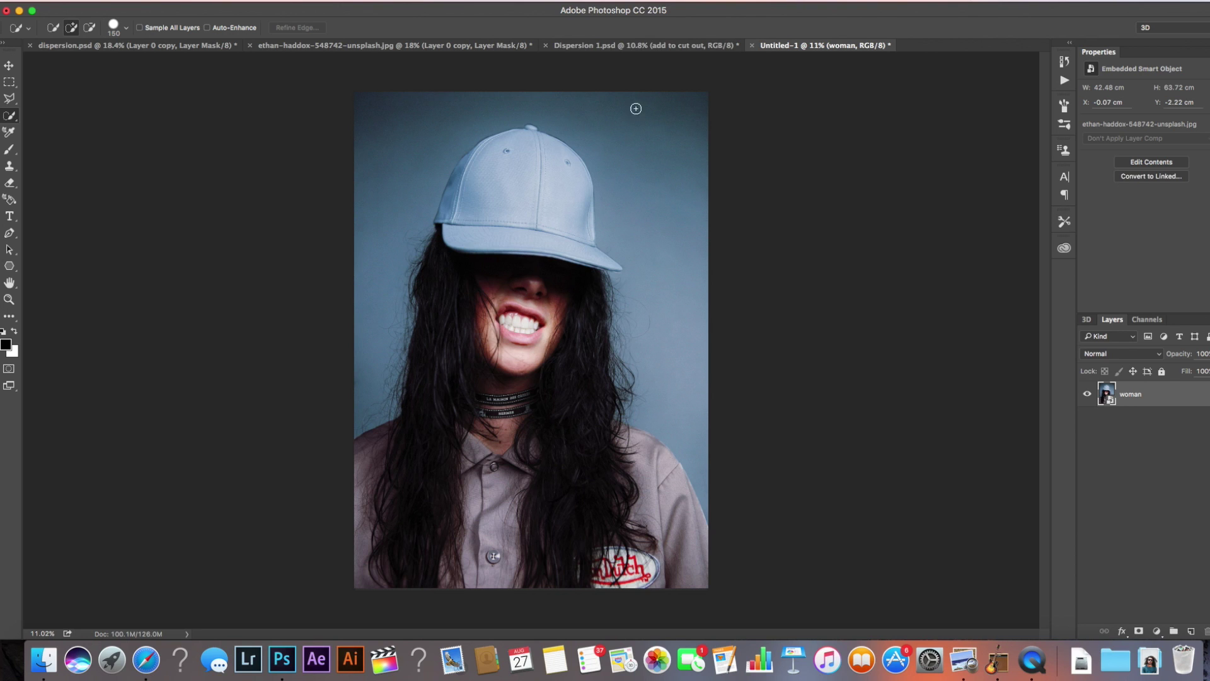
pyautogui.press('super+n')
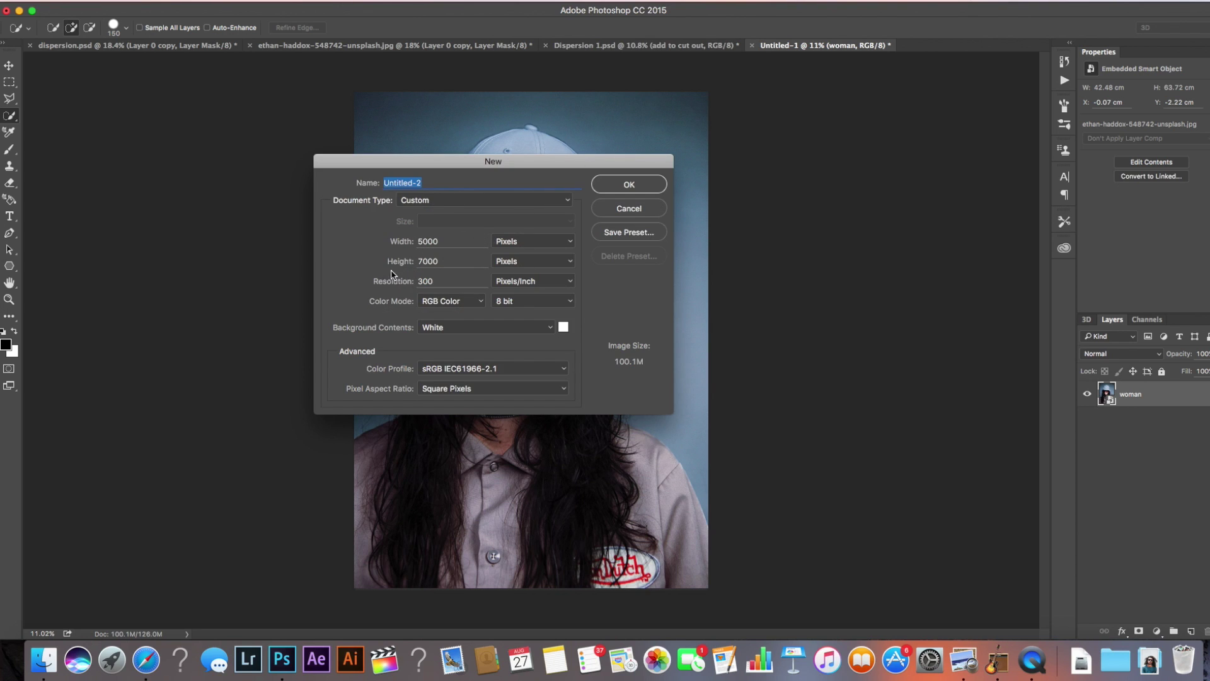
pyautogui.click(614, 211)
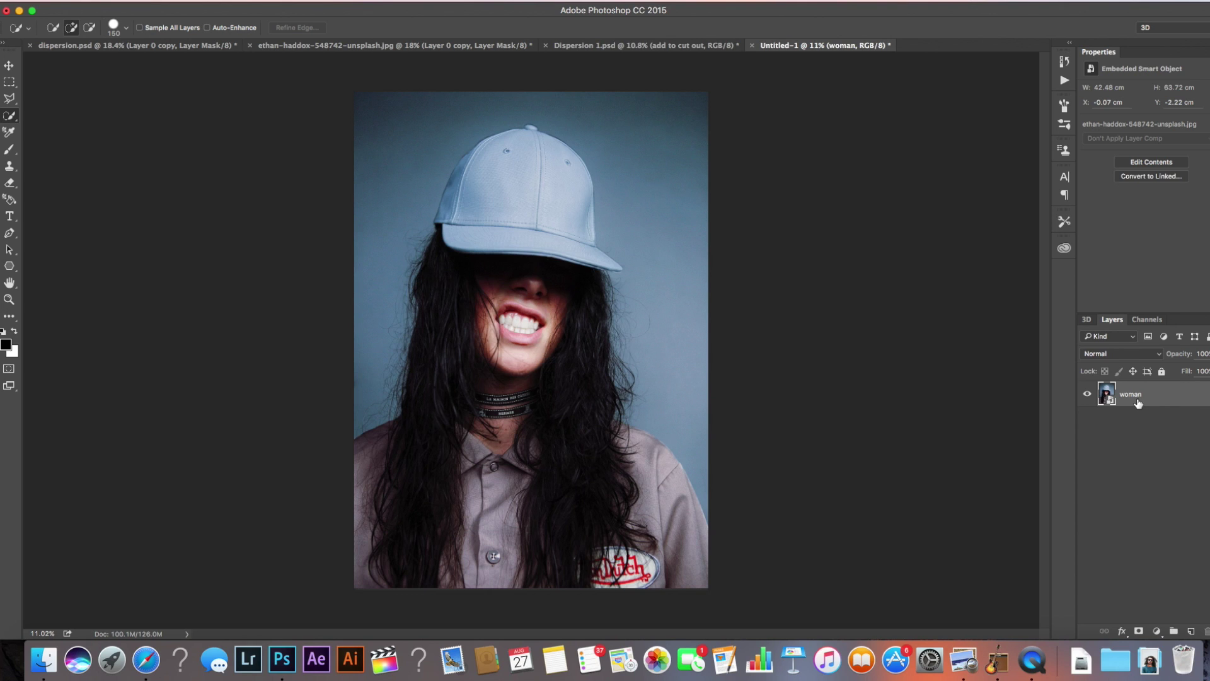
# Duplicate the woman layer, hide the copy and make the original layer active
pyautogui.press('super+j')
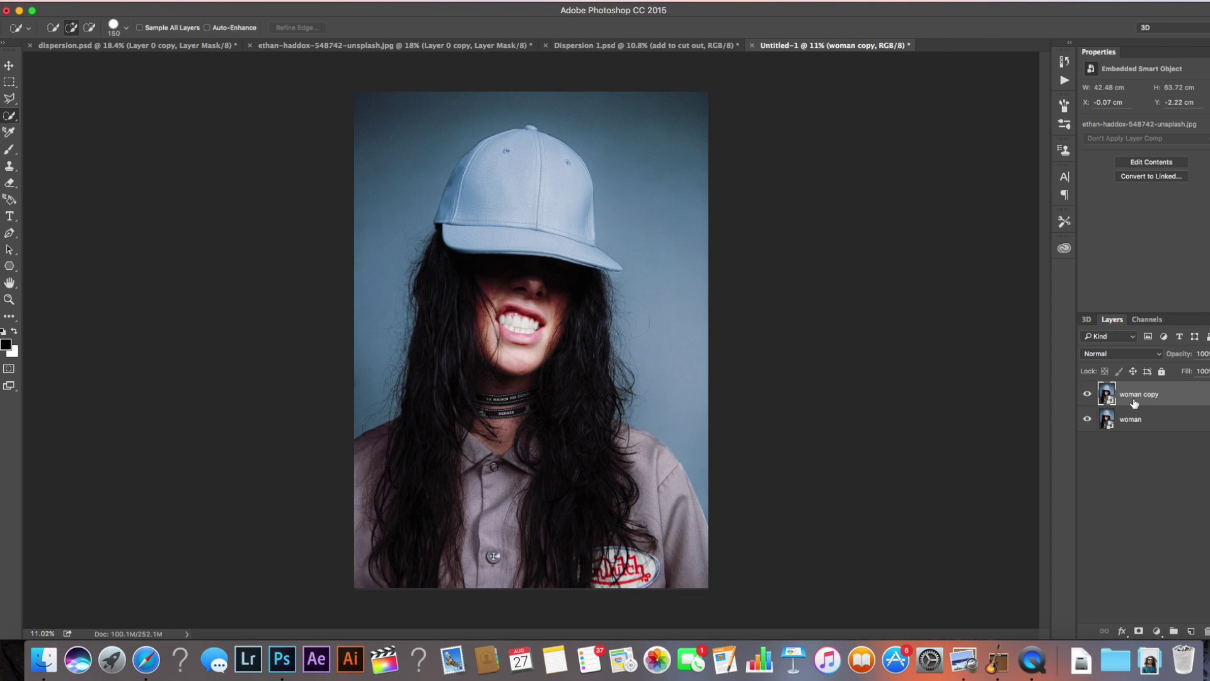
pyautogui.click(1088, 396)
pyautogui.click(1182, 426)
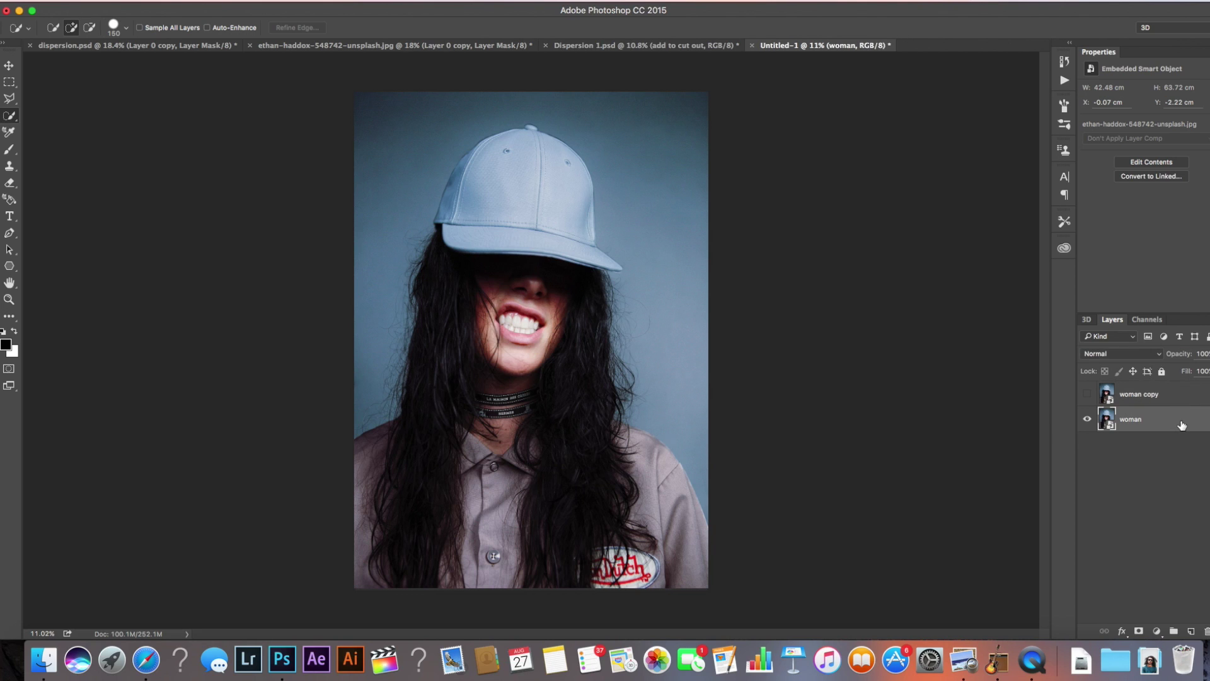
# Select the whole woman with the Quick Selection tool, including her cap, shirt and a loose margin around her hair
pyautogui.click(10, 118)
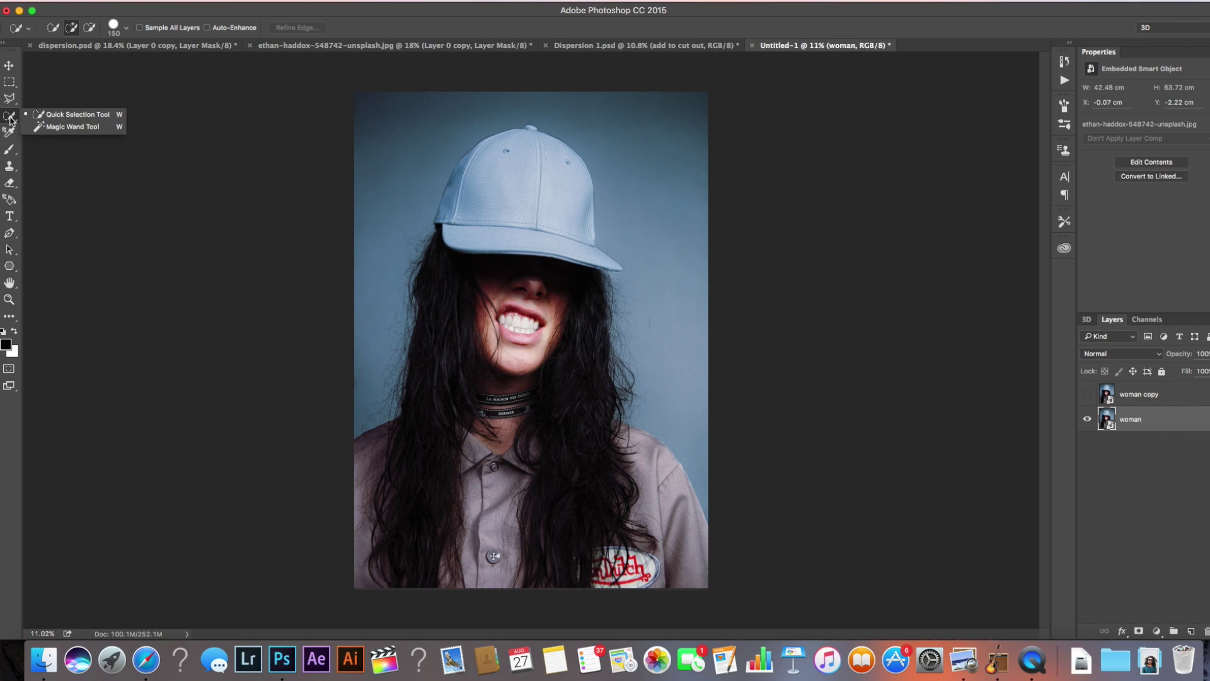
pyautogui.click(71, 117)
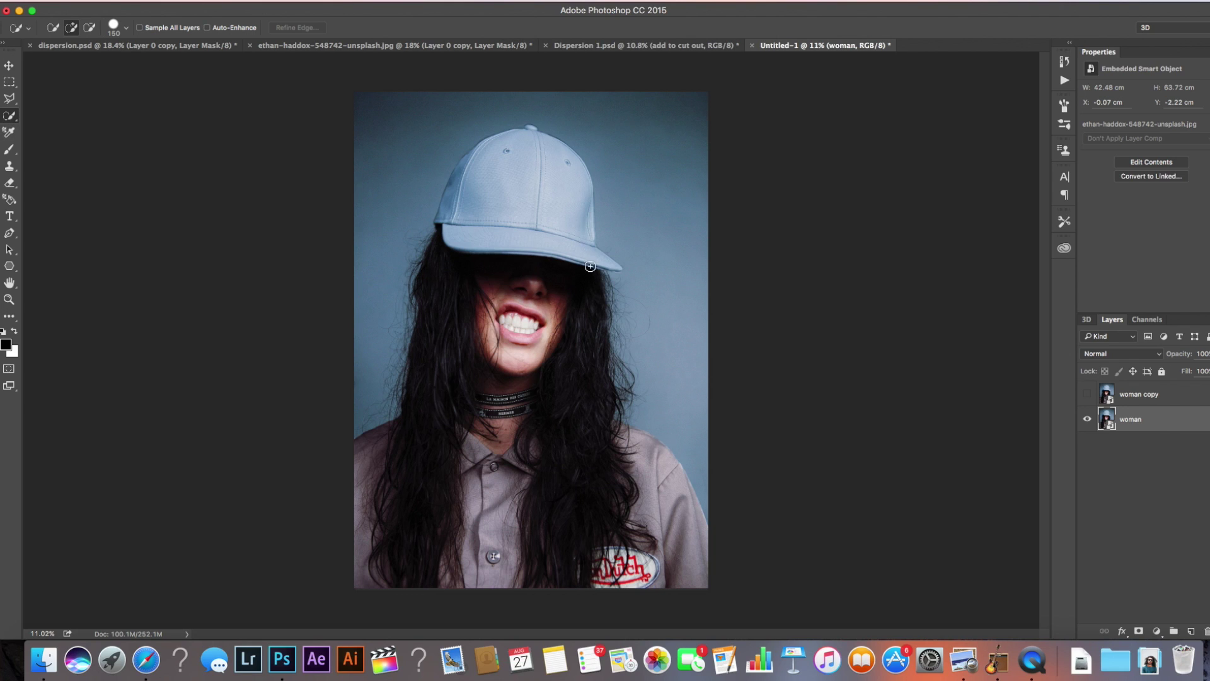
pyautogui.moveTo(590, 266); pyautogui.dragTo(548, 171)
pyautogui.moveTo(453, 429); pyautogui.dragTo(476, 583)
pyautogui.moveTo(666, 572)
pyautogui.mouseDown()
pyautogui.moveTo(653, 494)
pyautogui.moveTo(621, 457)
pyautogui.moveTo(647, 460)
pyautogui.moveTo(556, 397)
pyautogui.moveTo(579, 427)
pyautogui.moveTo(567, 311)
pyautogui.mouseUp()
pyautogui.moveTo(474, 309)
pyautogui.mouseDown()
pyautogui.moveTo(437, 353)
pyautogui.moveTo(400, 441)
pyautogui.moveTo(360, 466)
pyautogui.moveTo(348, 505)
pyautogui.mouseUp()
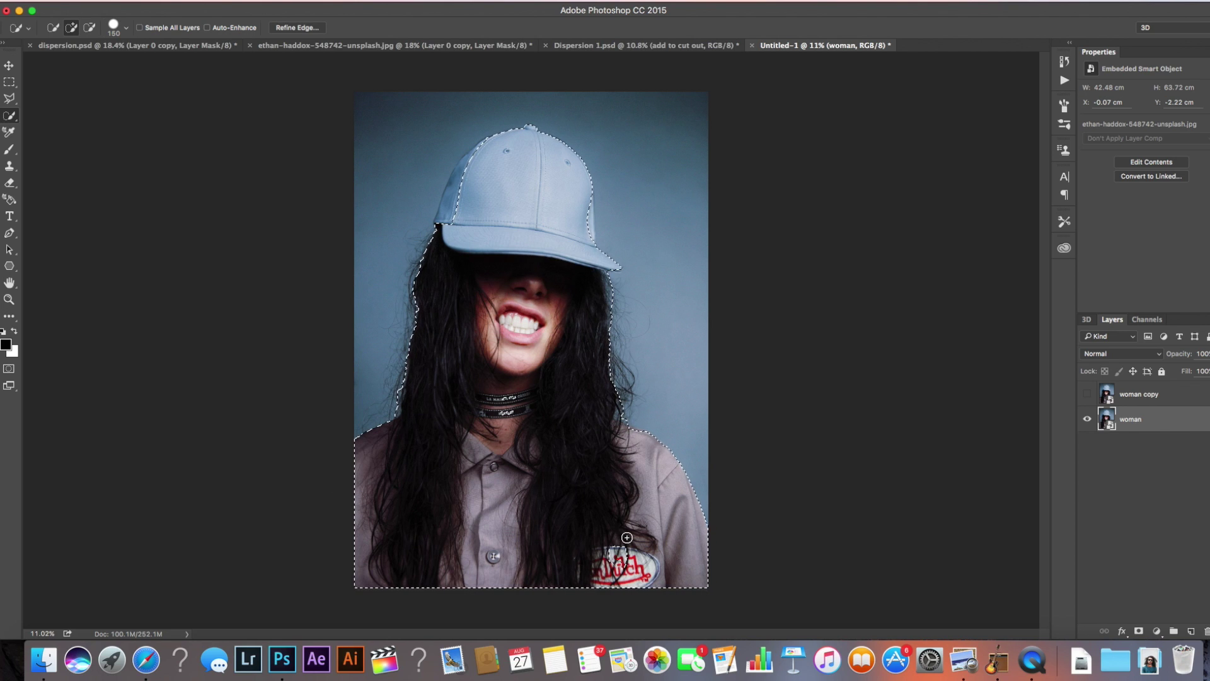
pyautogui.moveTo(443, 223); pyautogui.dragTo(463, 168)
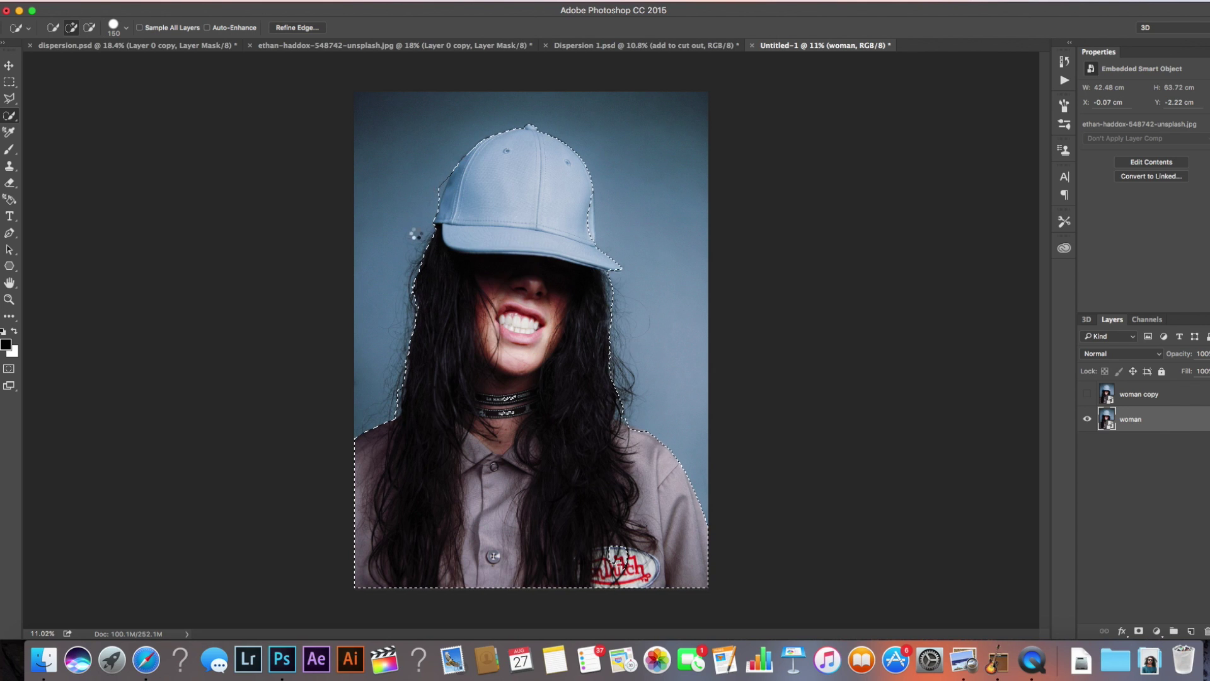
pyautogui.moveTo(599, 283); pyautogui.dragTo(632, 395)
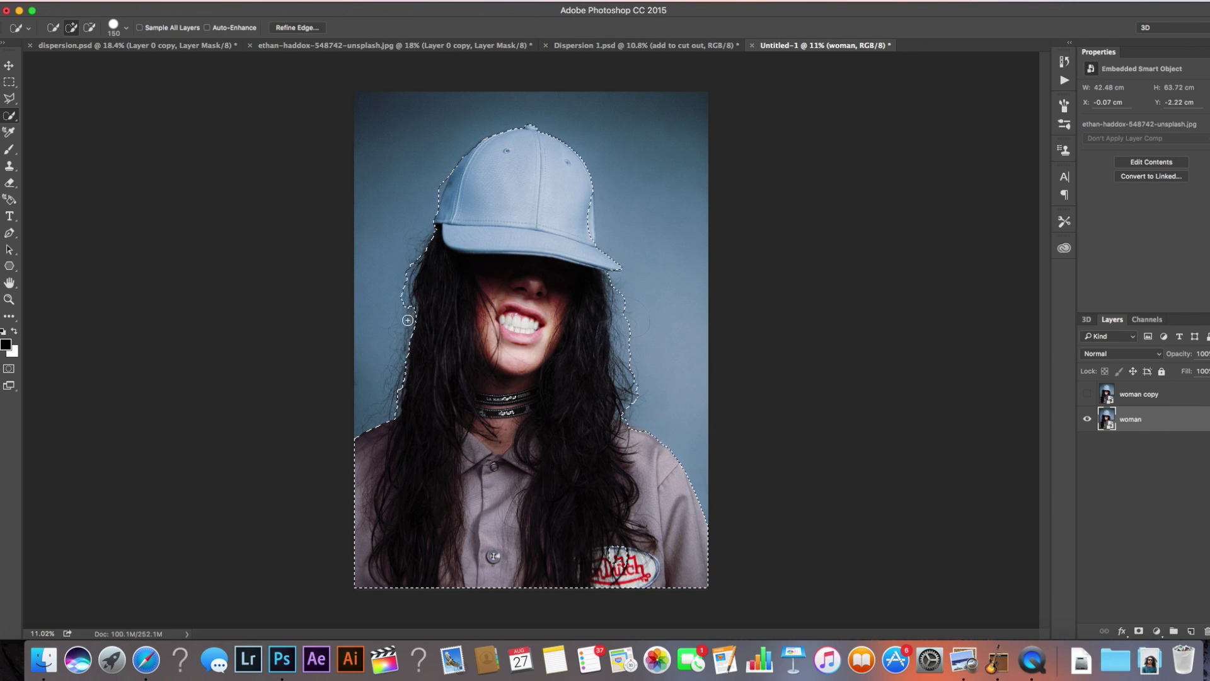
pyautogui.moveTo(408, 320); pyautogui.dragTo(378, 403)
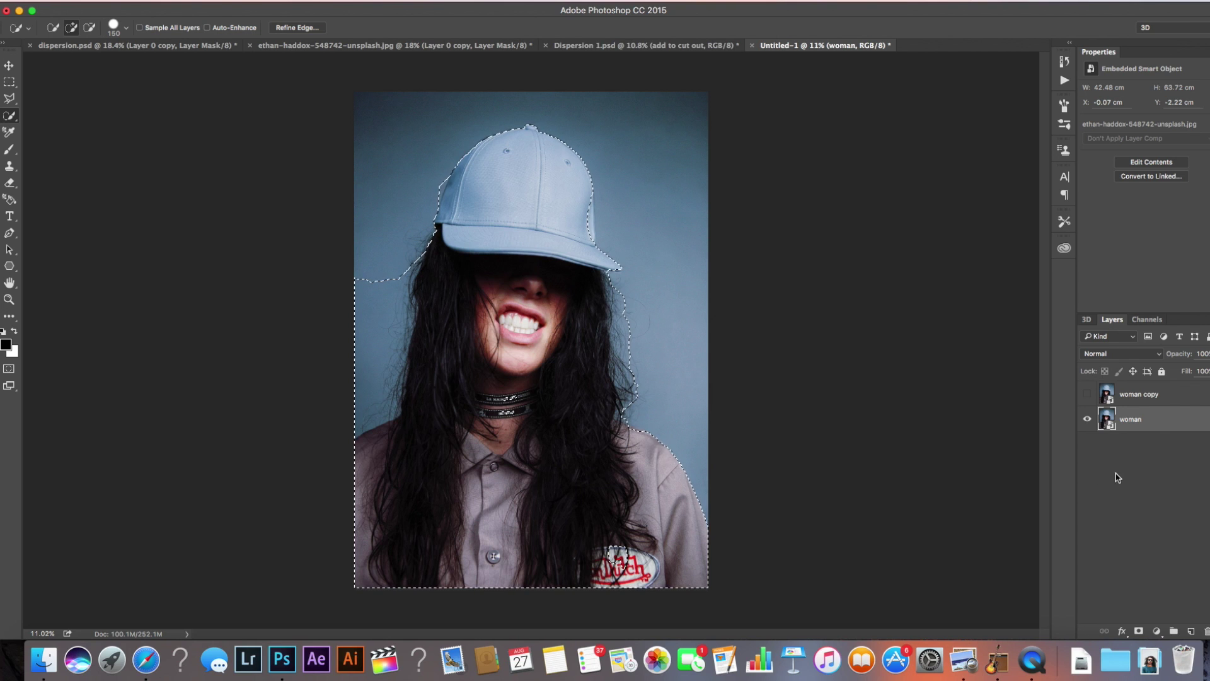
# Rasterize both the woman and woman copy layers
pyautogui.rightClick(1158, 415)
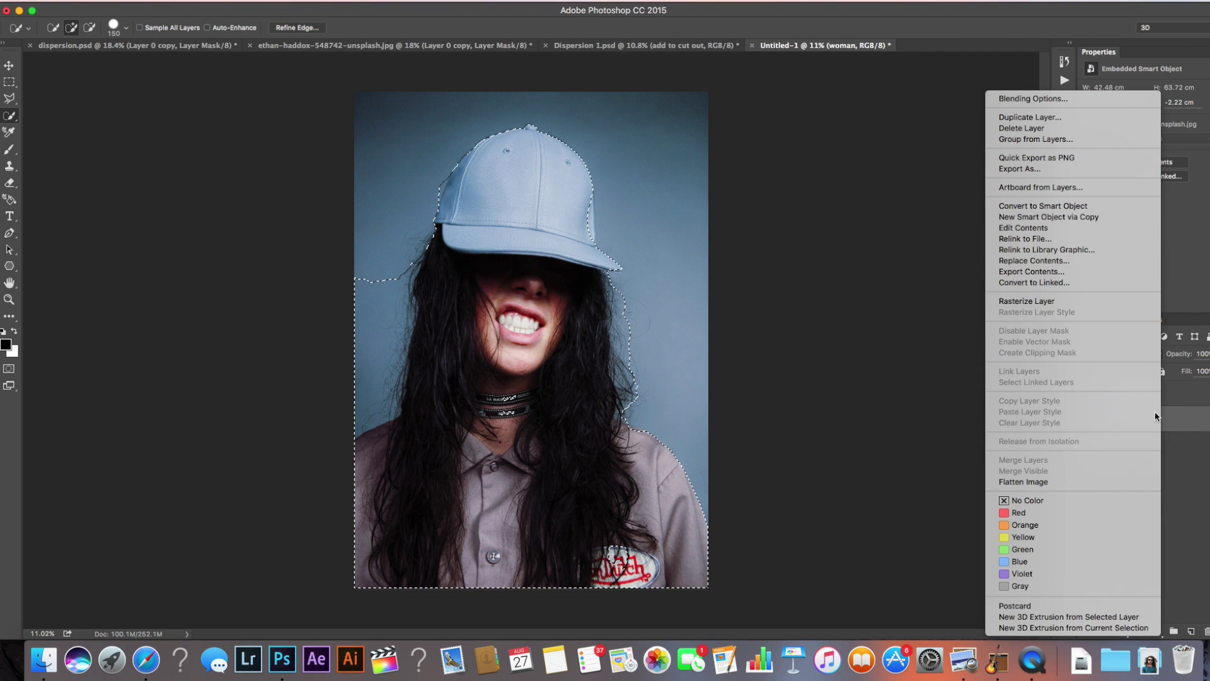
pyautogui.click(1023, 304)
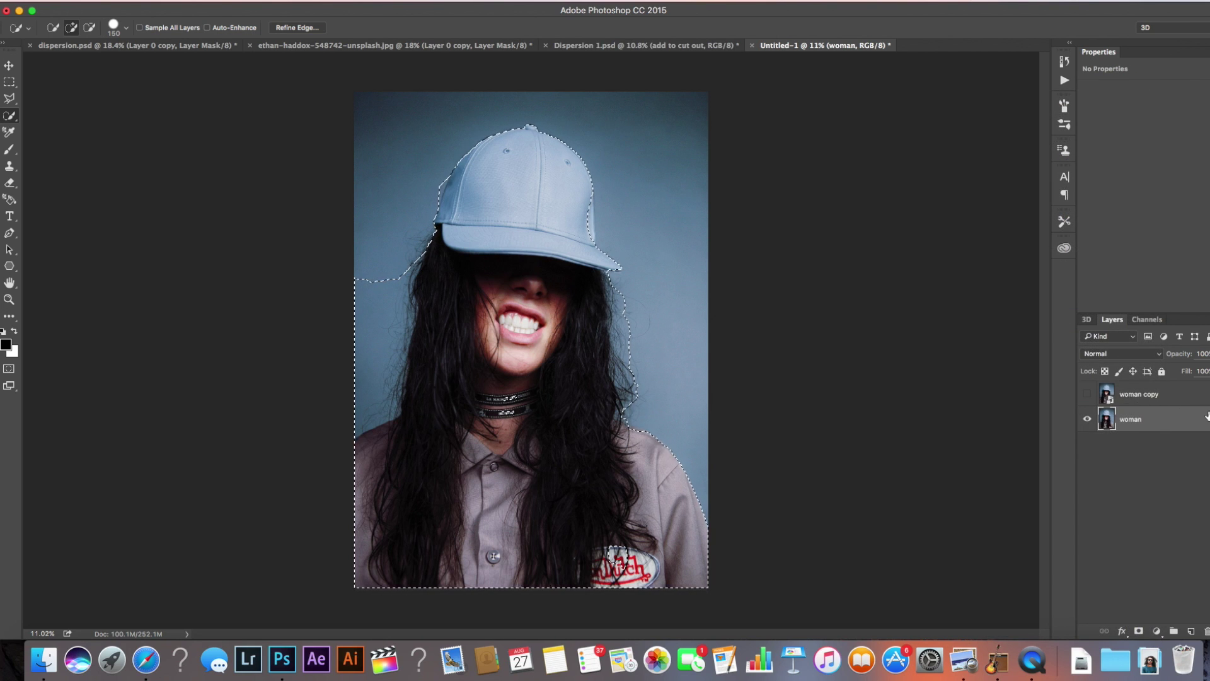
pyautogui.rightClick(1195, 396)
pyautogui.click(1092, 301)
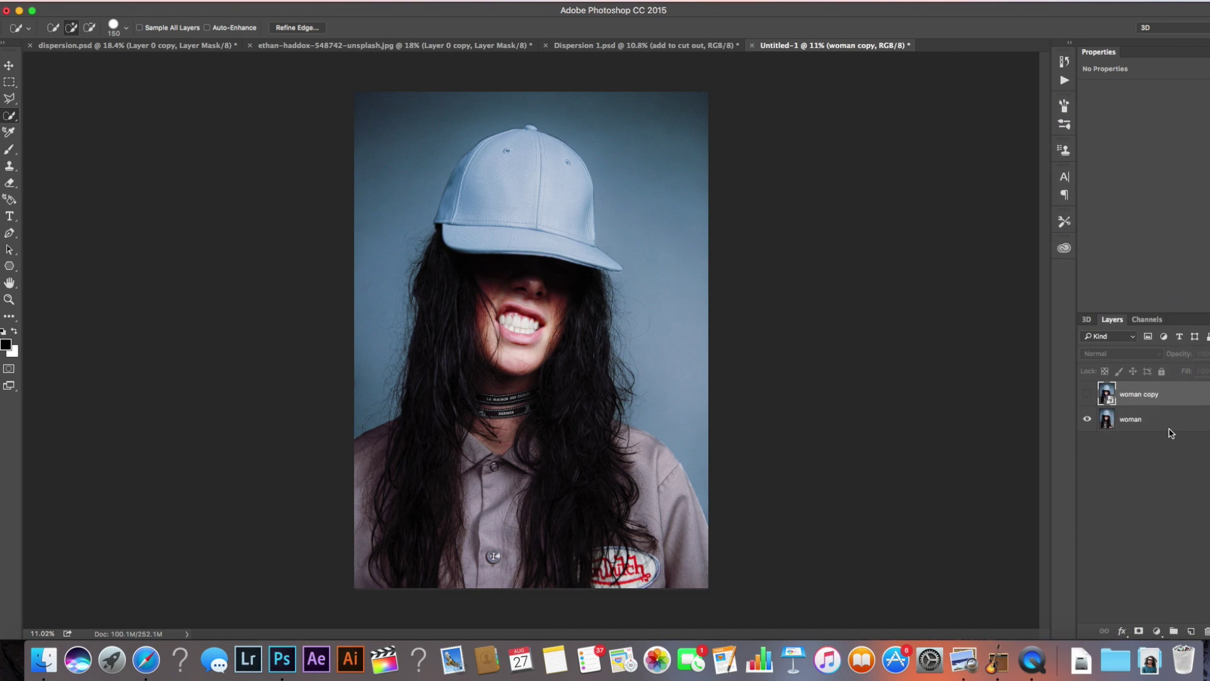
# Fill the selected woman area on the woman layer with Content-Aware at 100% opacity and clear the selection
pyautogui.click(1173, 428)
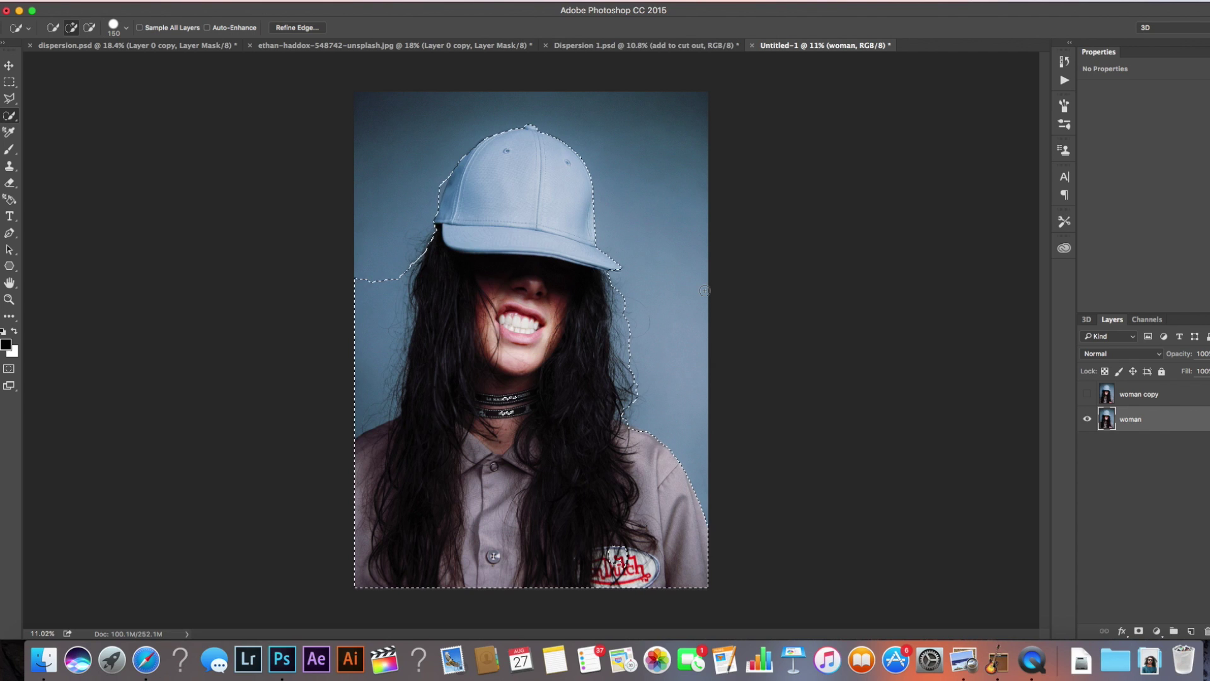
pyautogui.hotkey('shift', 'BackSpace')
pyautogui.click(678, 155)
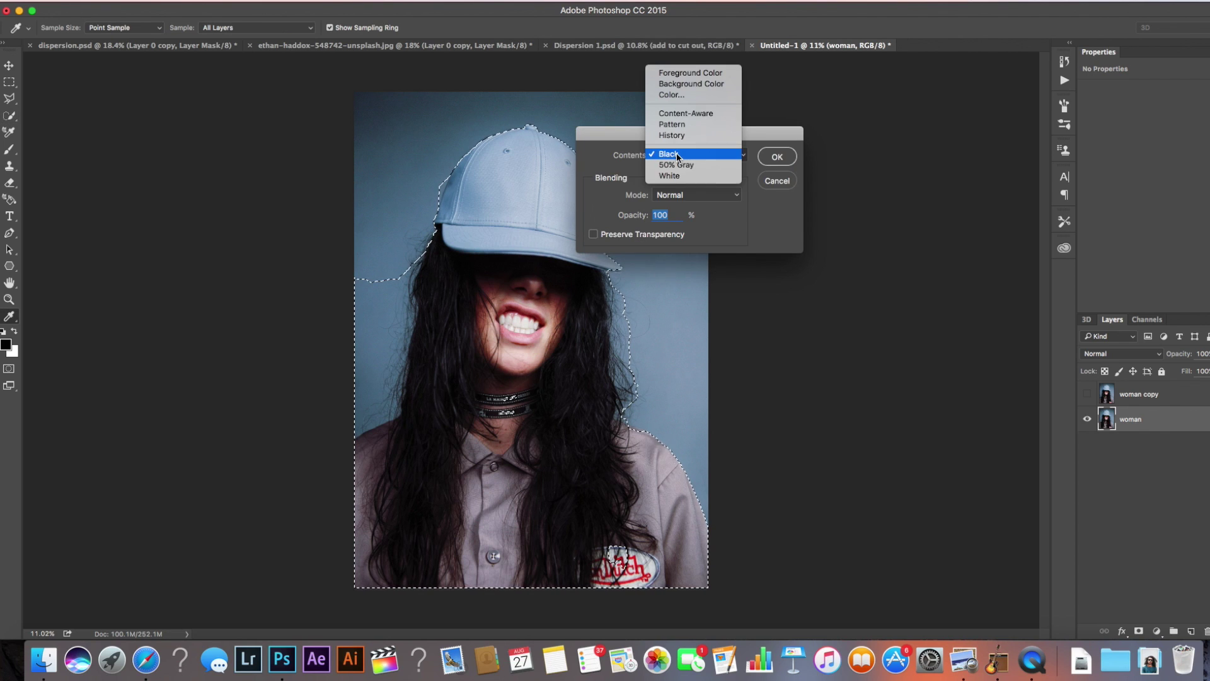
pyautogui.click(686, 113)
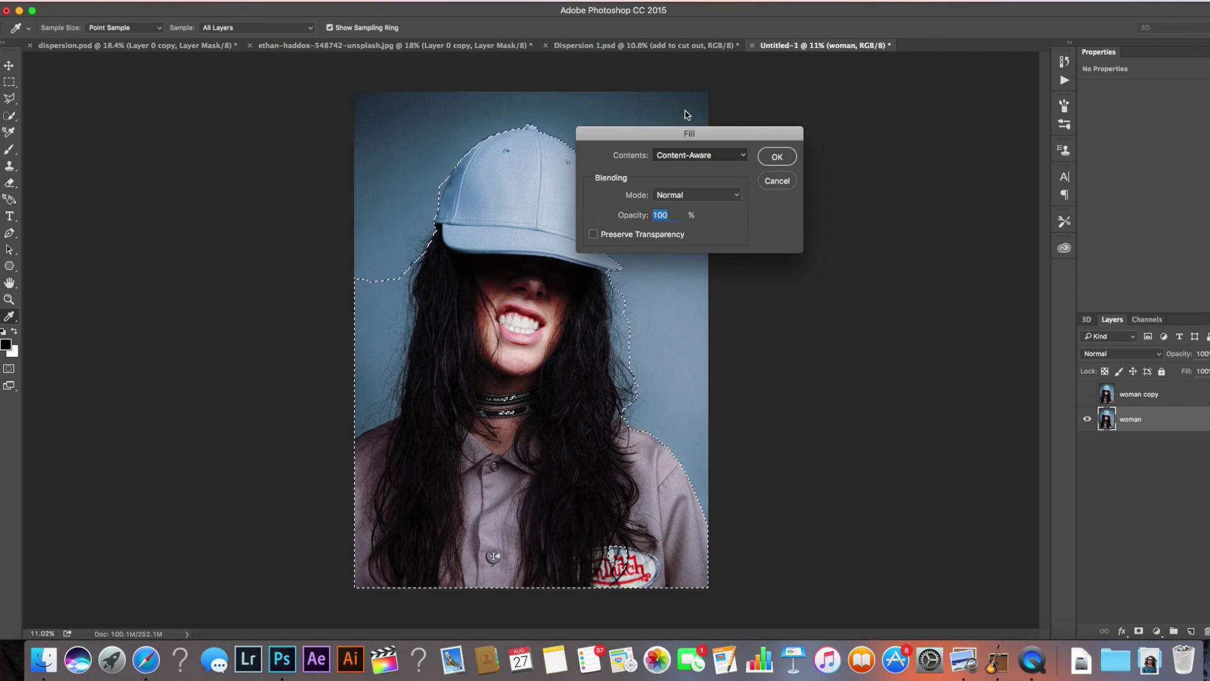
pyautogui.click(777, 158)
pyautogui.hotkey('ctrl', 'd')
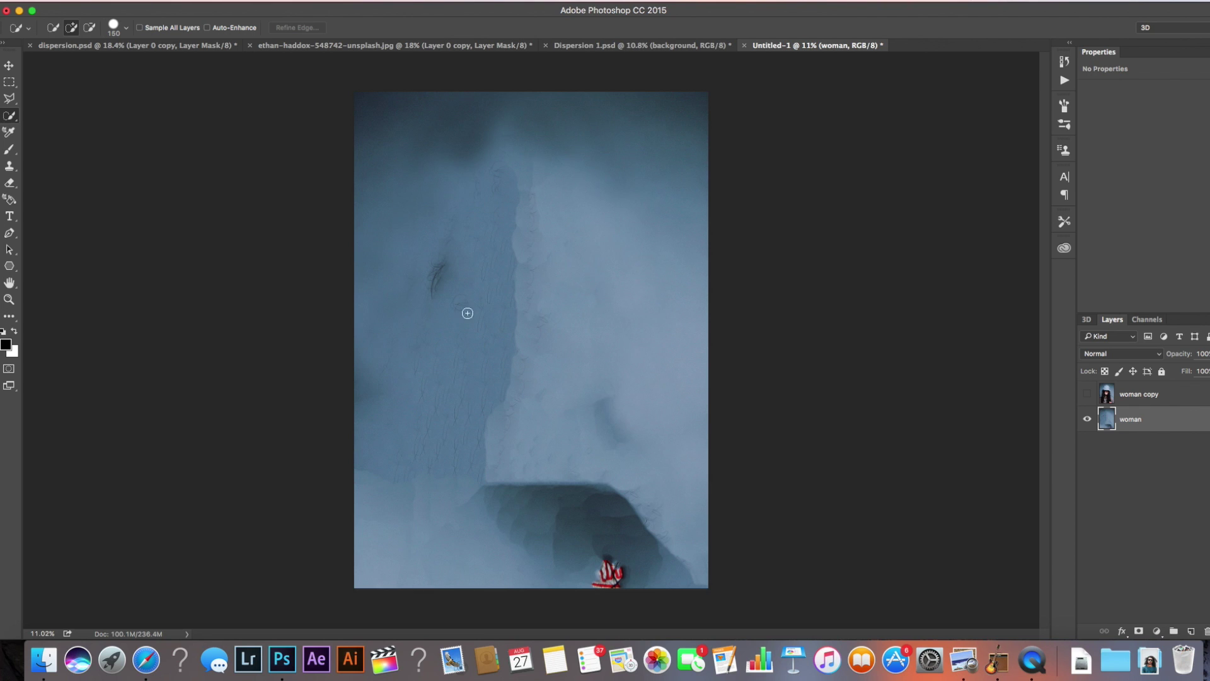
# Show the woman copy layer and select the woman's cap, hair, face and shirt on it with the Quick Selection tool
pyautogui.click(1087, 394)
pyautogui.click(1156, 395)
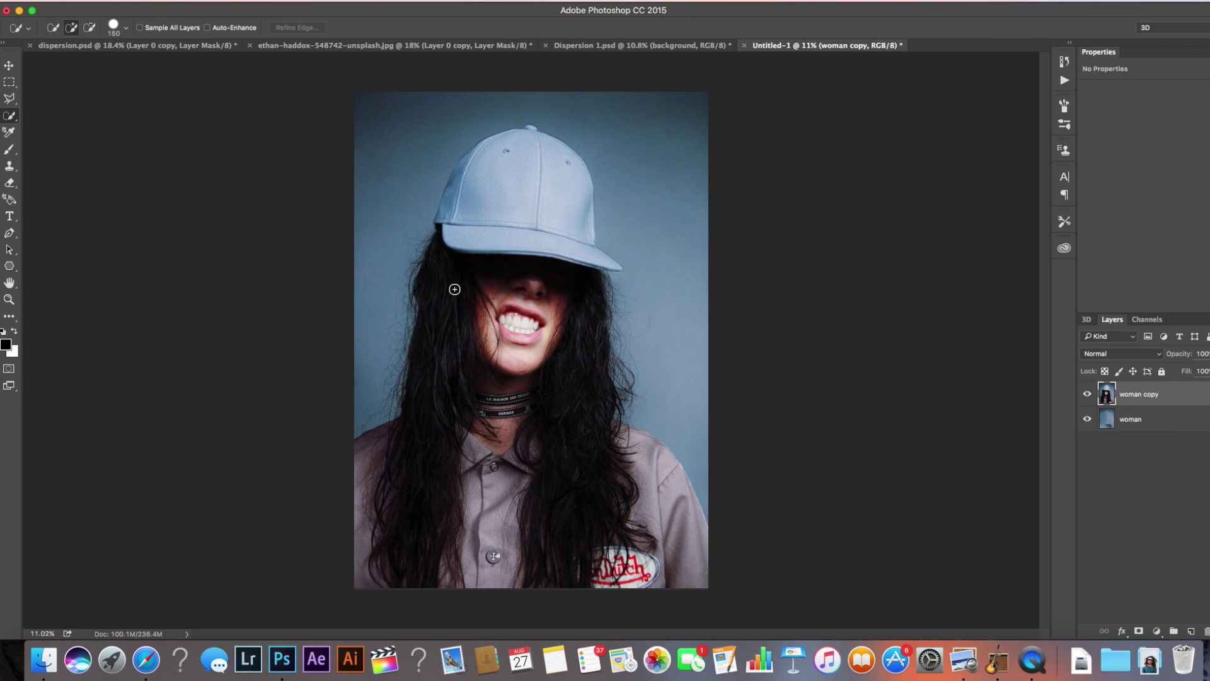
pyautogui.moveTo(366, 471); pyautogui.dragTo(443, 377)
pyautogui.moveTo(450, 254)
pyautogui.mouseDown()
pyautogui.moveTo(496, 149)
pyautogui.moveTo(484, 156)
pyautogui.moveTo(456, 187)
pyautogui.moveTo(451, 226)
pyautogui.moveTo(501, 179)
pyautogui.moveTo(555, 167)
pyautogui.moveTo(567, 180)
pyautogui.moveTo(583, 234)
pyautogui.moveTo(587, 434)
pyautogui.moveTo(685, 571)
pyautogui.moveTo(708, 571)
pyautogui.moveTo(677, 579)
pyautogui.mouseUp()
pyautogui.moveTo(579, 566)
pyautogui.mouseDown()
pyautogui.moveTo(636, 575)
pyautogui.moveTo(618, 571)
pyautogui.moveTo(627, 561)
pyautogui.mouseUp()
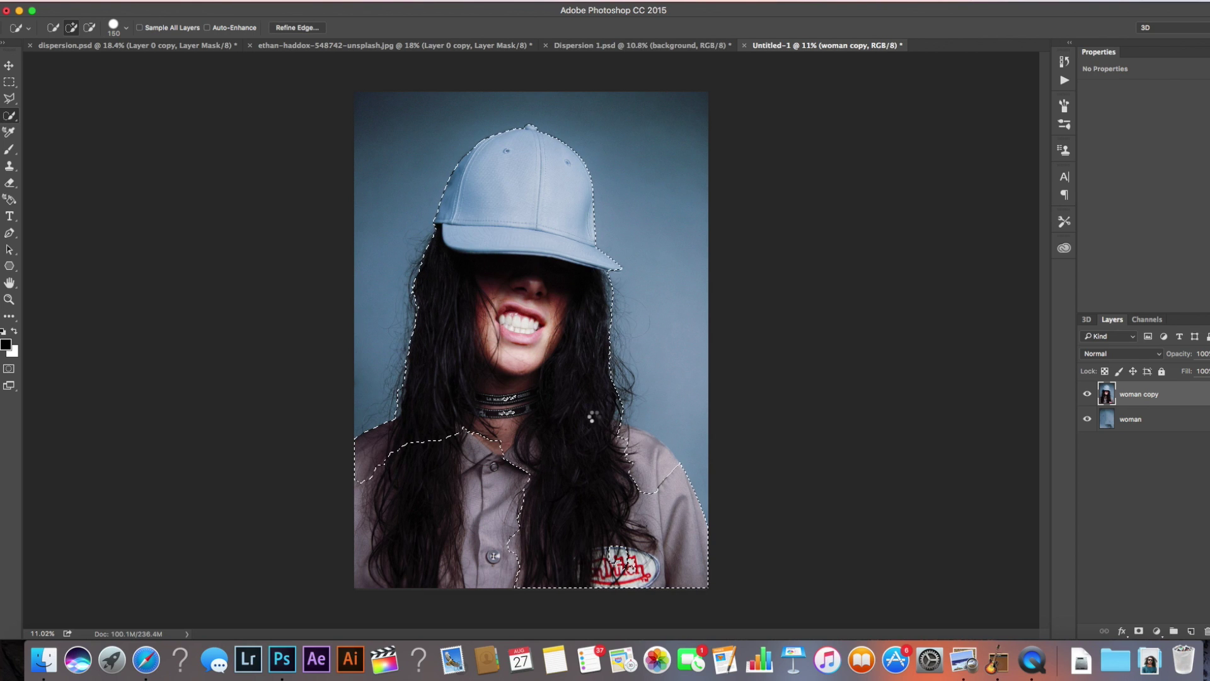
pyautogui.click(449, 465)
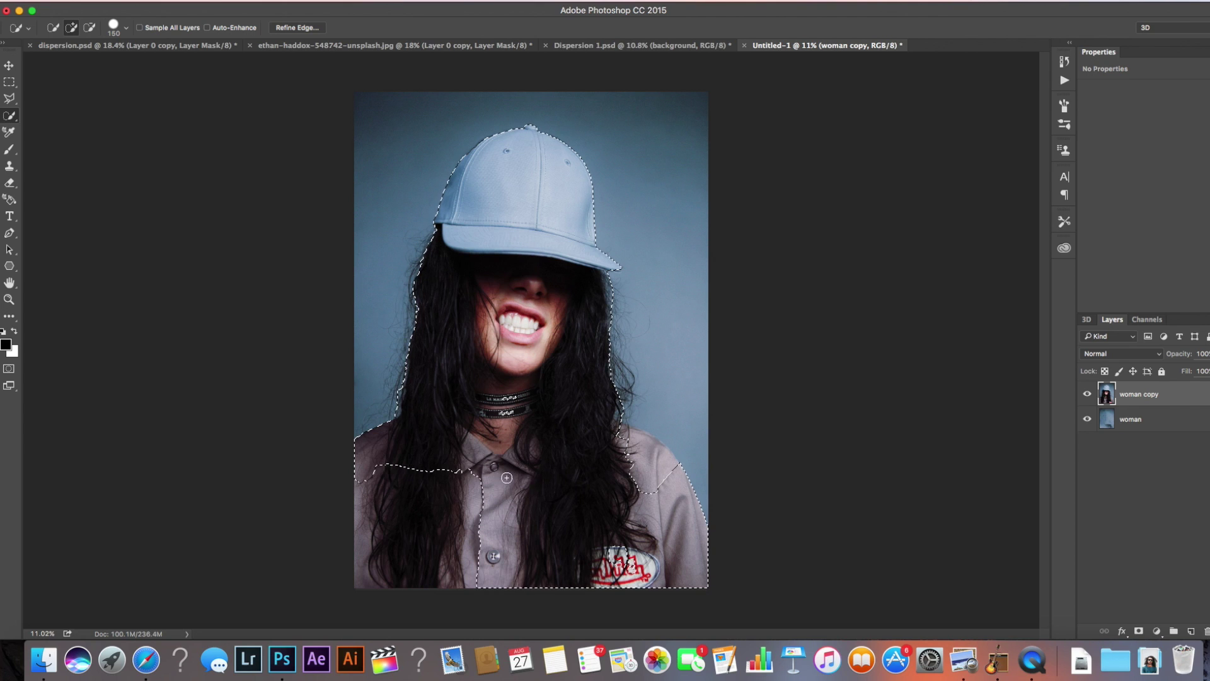
pyautogui.moveTo(506, 477); pyautogui.dragTo(450, 490)
pyautogui.click(671, 468)
pyautogui.moveTo(657, 458); pyautogui.dragTo(636, 439)
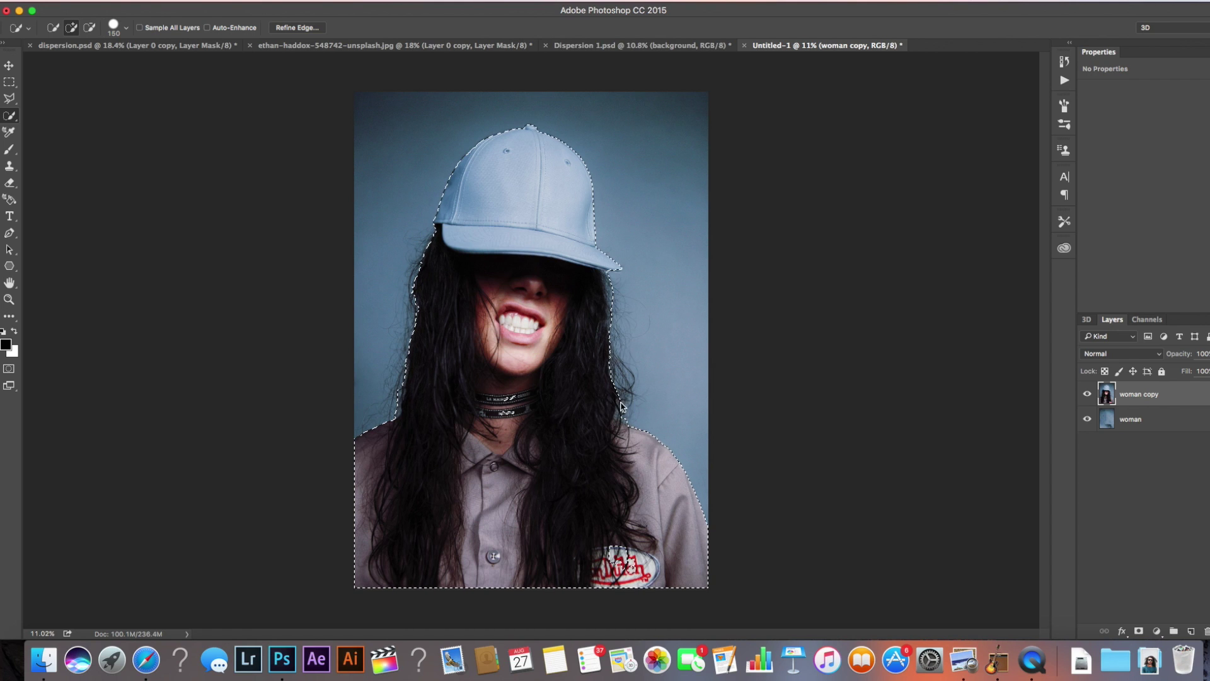
pyautogui.moveTo(620, 402); pyautogui.dragTo(615, 372)
# Refine the selection edge along the hair on both sides, reducing the refine brush to 175 for the spot at the shoulder
pyautogui.click(297, 27)
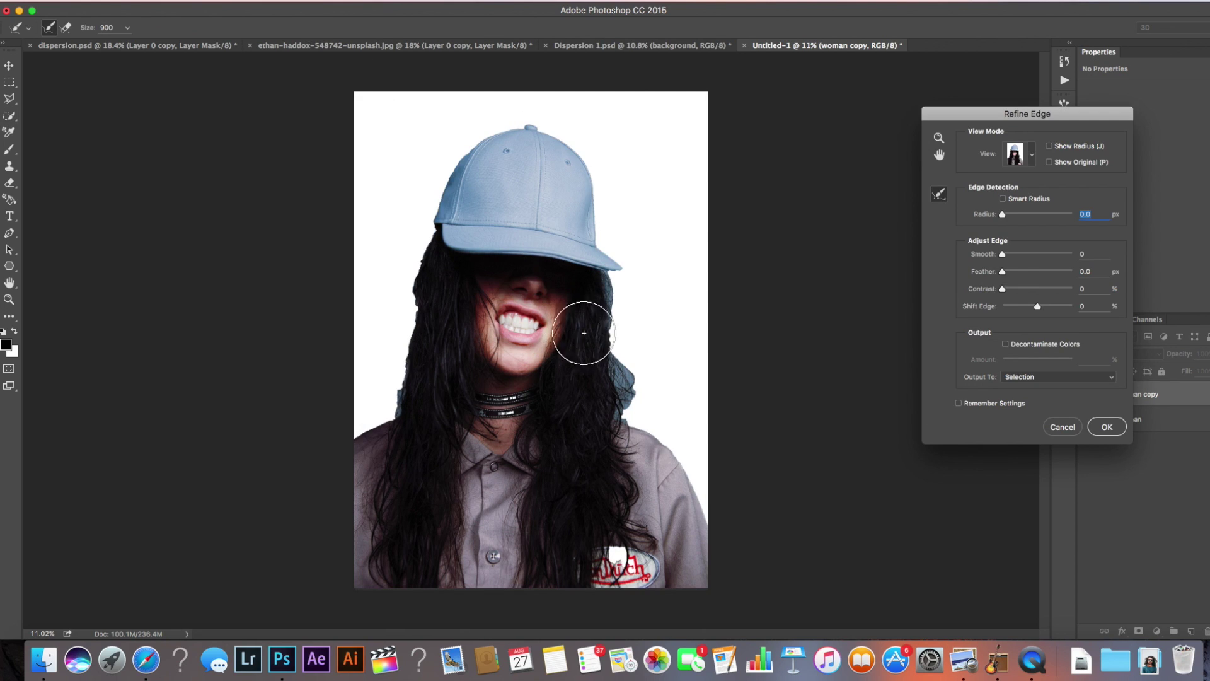
pyautogui.moveTo(635, 346)
pyautogui.mouseDown()
pyautogui.moveTo(638, 382)
pyautogui.moveTo(621, 362)
pyautogui.moveTo(612, 304)
pyautogui.mouseUp()
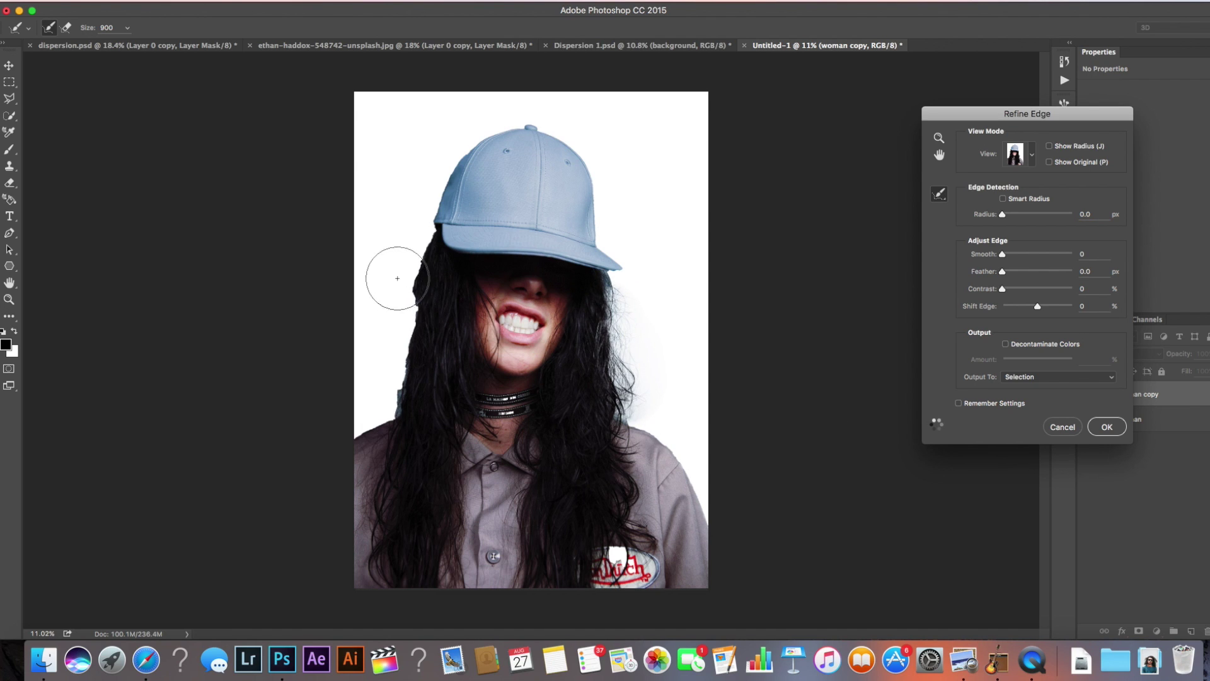
pyautogui.moveTo(407, 244)
pyautogui.mouseDown()
pyautogui.moveTo(400, 352)
pyautogui.moveTo(371, 413)
pyautogui.mouseUp()
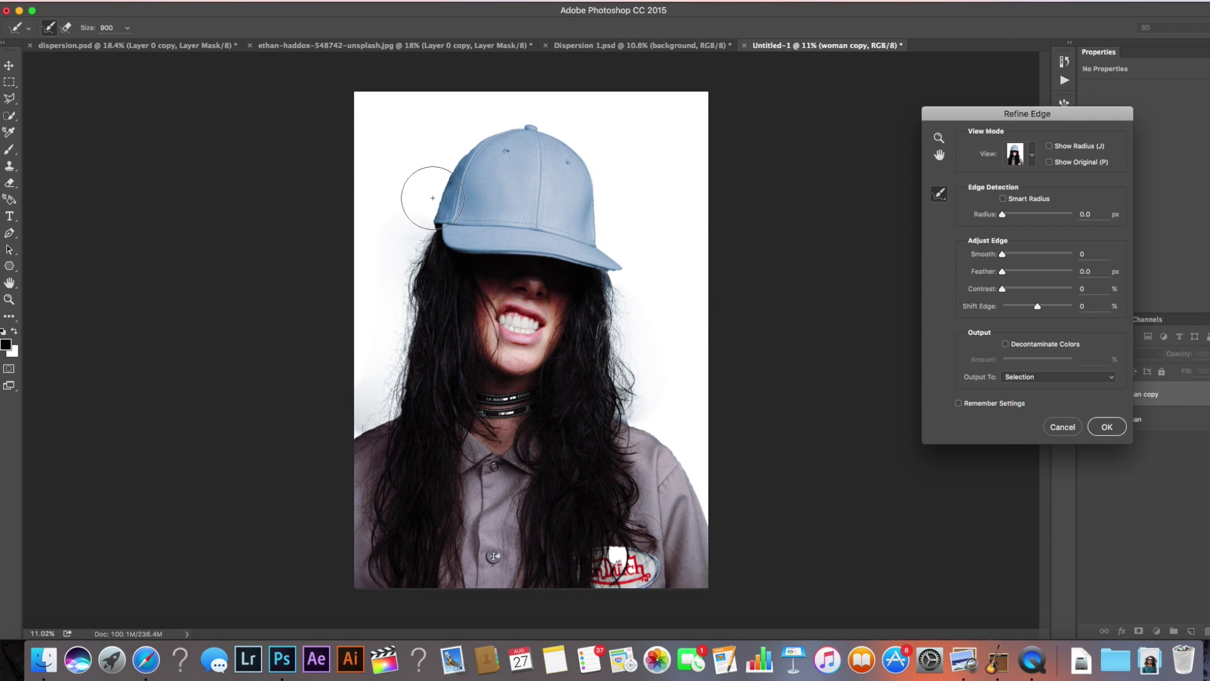
pyautogui.press('[')
pyautogui.press('[')
pyautogui.press('[')
pyautogui.press('[')
pyautogui.press('[')
pyautogui.press('[')
pyautogui.press('[')
pyautogui.press('[')
pyautogui.press('[')
pyautogui.click(626, 416)
# Output the refined selection as a layer mask on the woman copy layer
pyautogui.click(1041, 377)
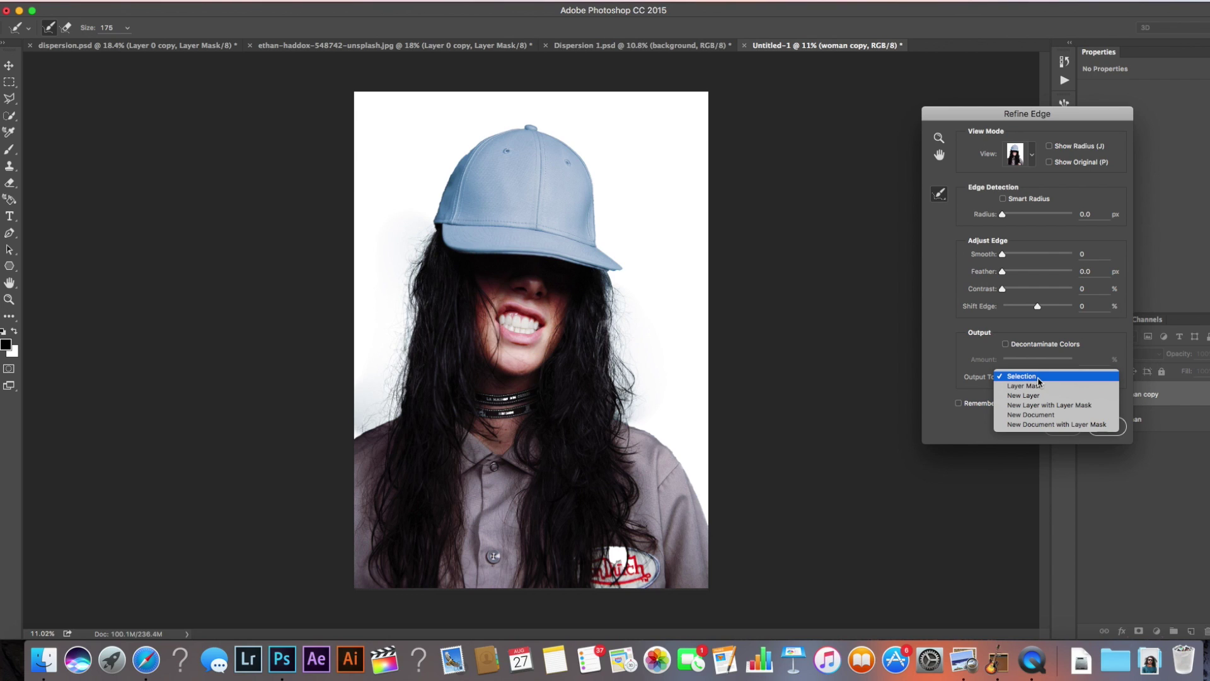
pyautogui.click(1074, 387)
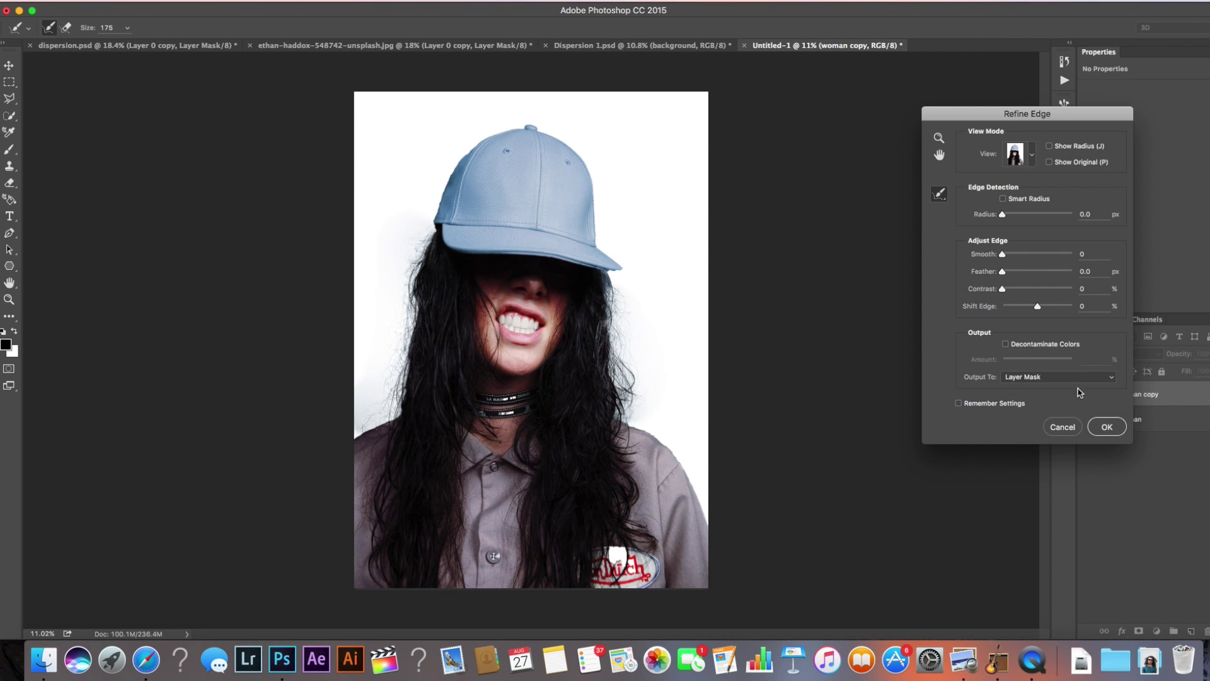
pyautogui.click(1111, 426)
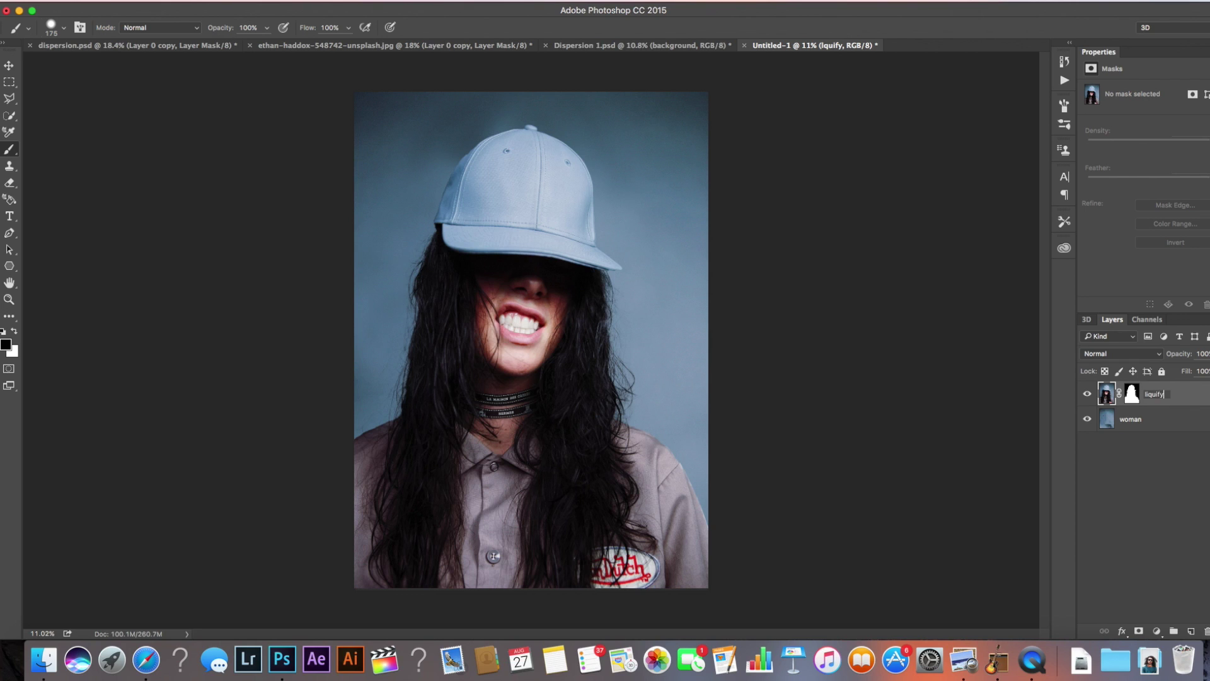
# Name the masked woman copy layer liquify and duplicate it
pyautogui.press('Return')
pyautogui.press('super+j')
# Rename the liquify copy layer as cut out and hide it
pyautogui.doubleClick(1151, 395)
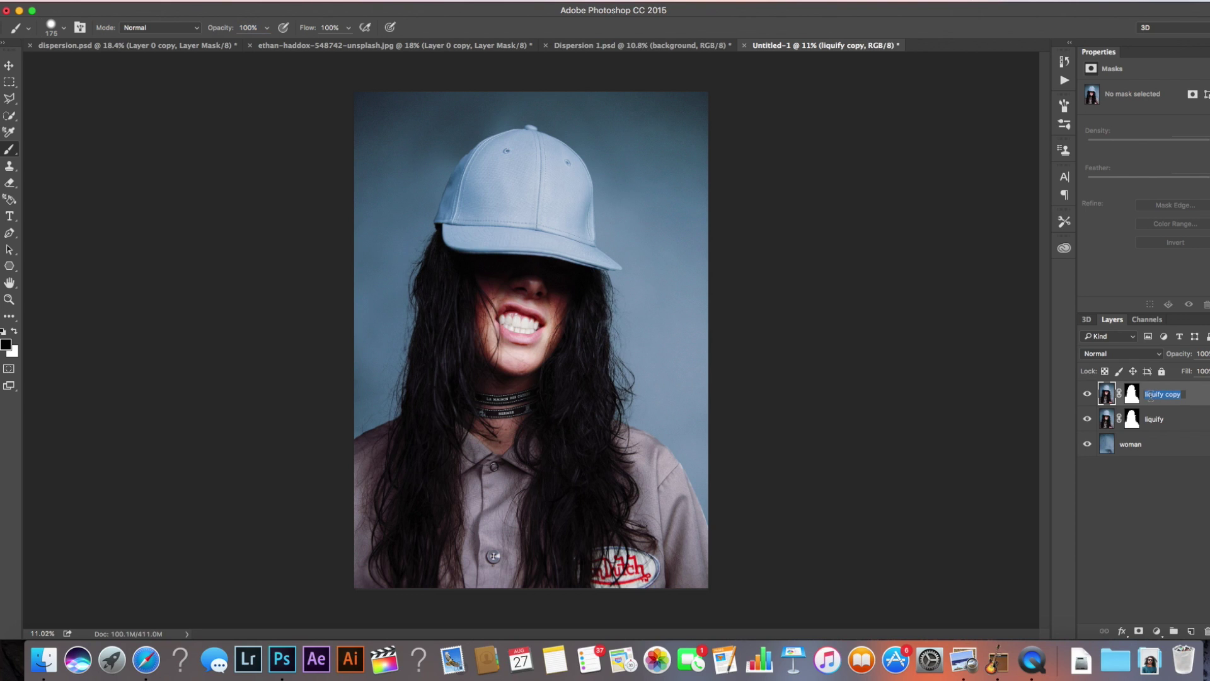
pyautogui.write('cut out')
pyautogui.press('Return')
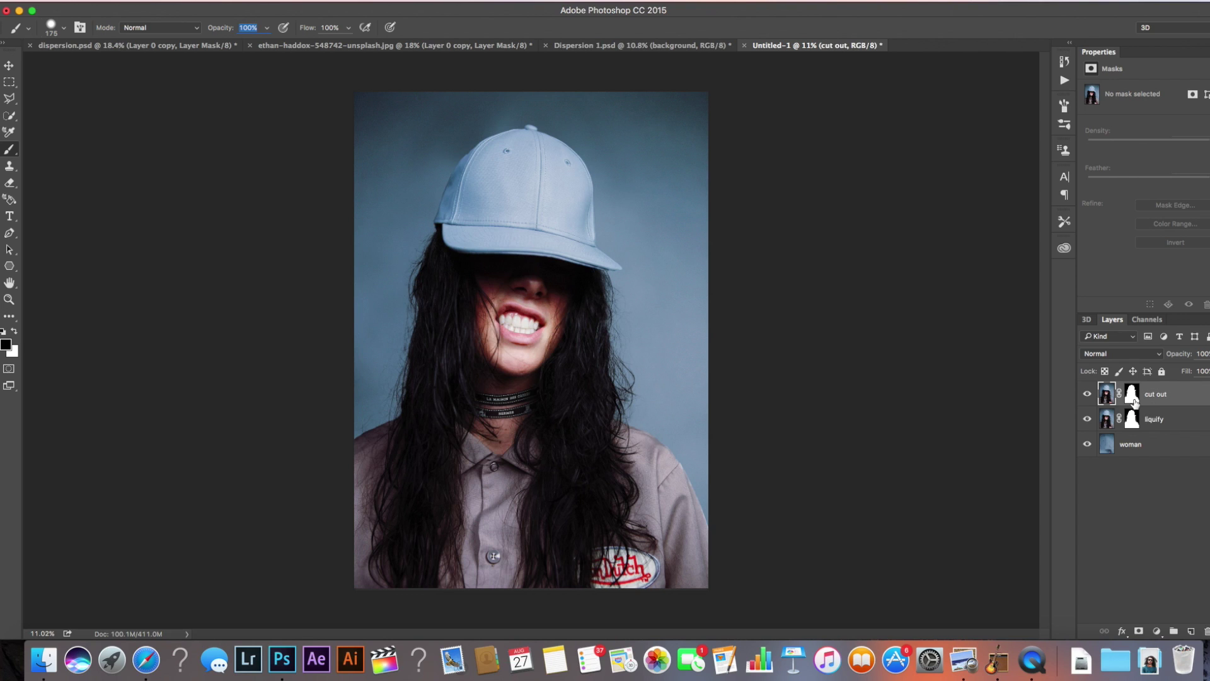
pyautogui.click(1087, 395)
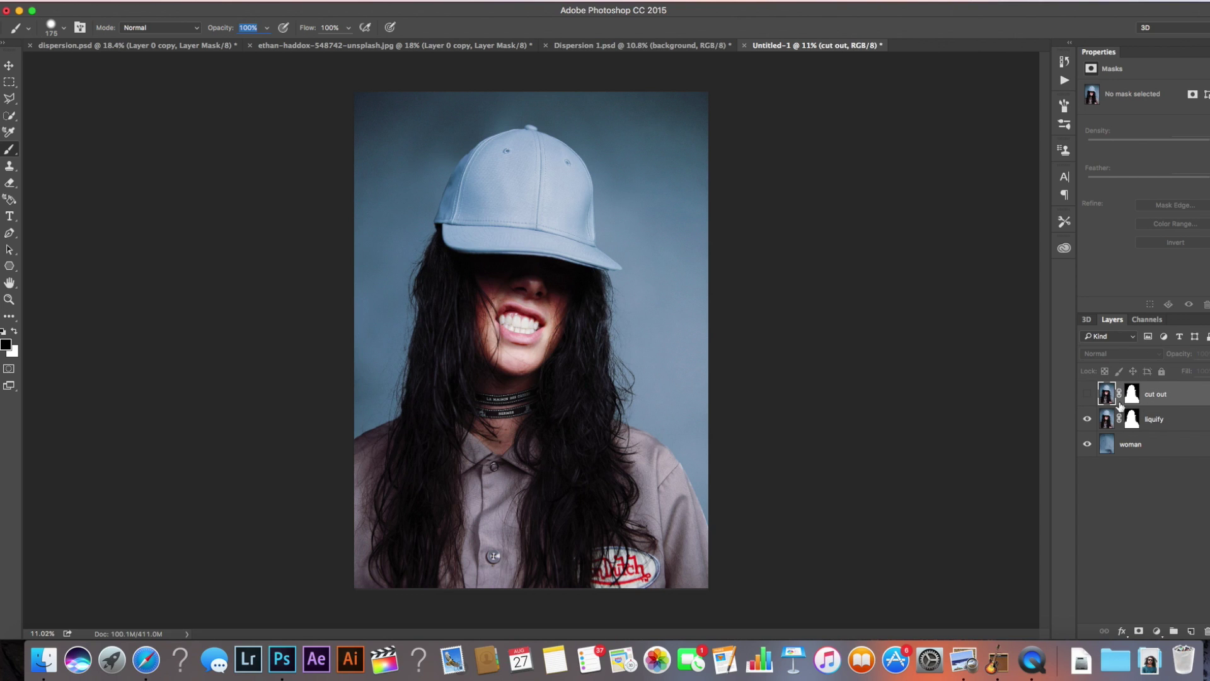
# Apply the Liquify filter to the liquify layer, pushing the cap, brim, hair and shoulder out to the image's right edge
pyautogui.click(1176, 424)
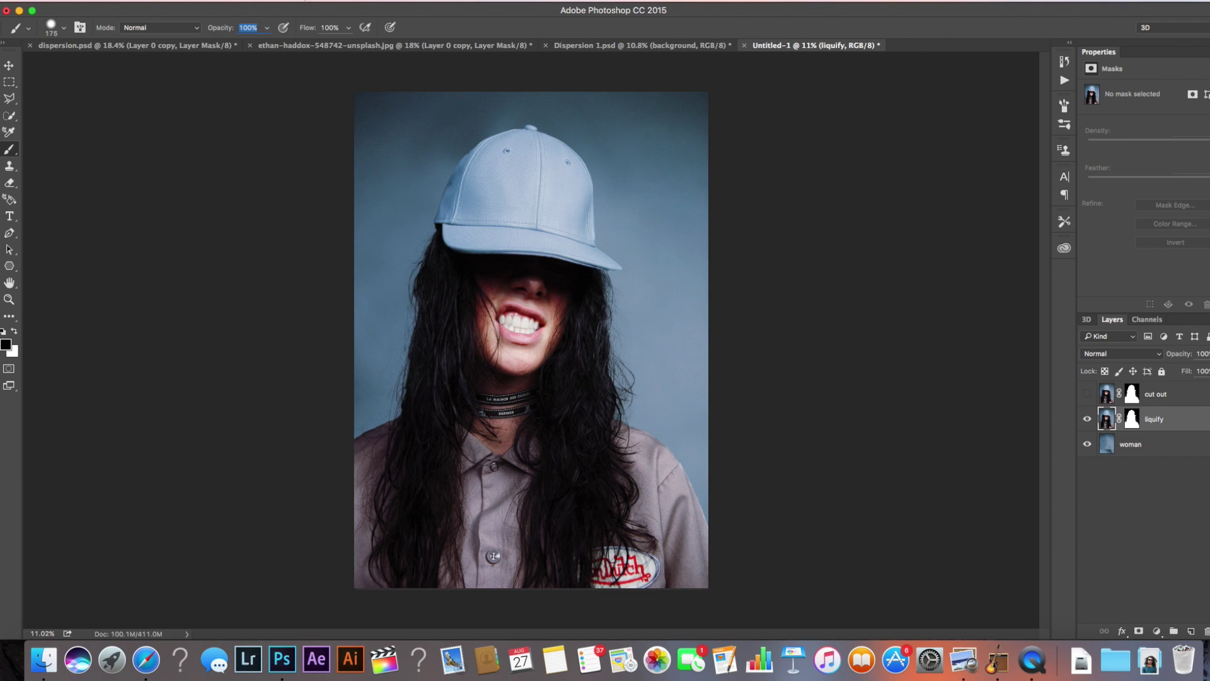
pyautogui.click(307, 0)
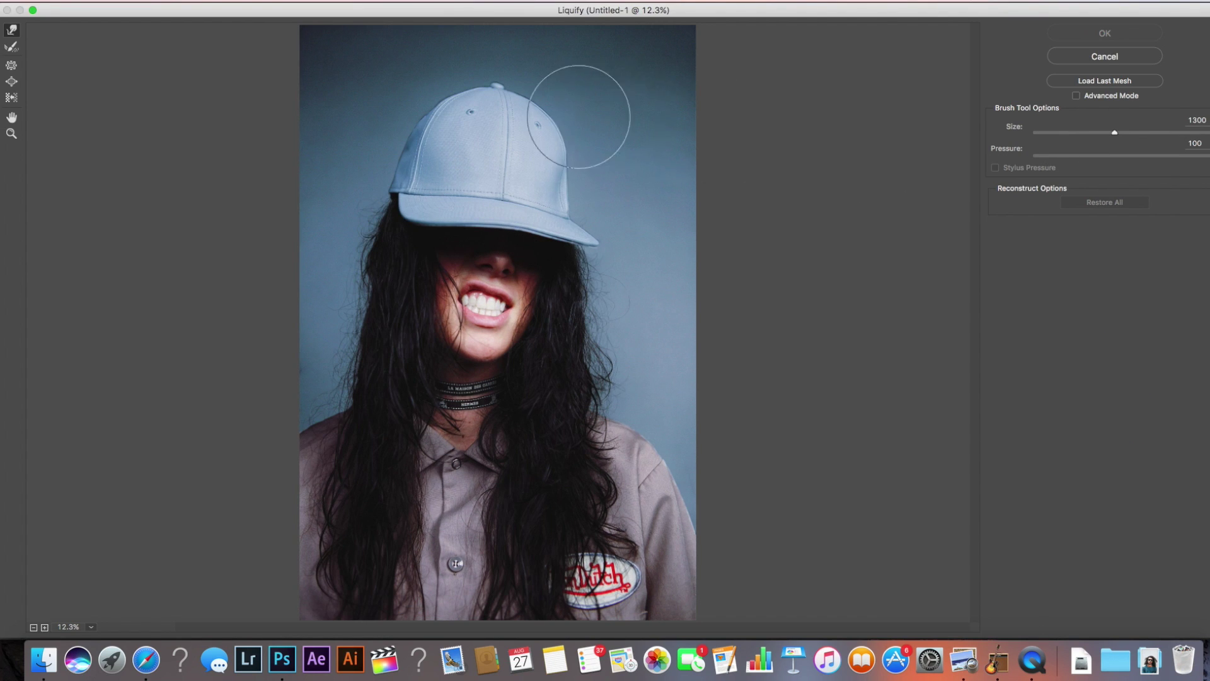
pyautogui.moveTo(533, 119); pyautogui.dragTo(723, 22)
pyautogui.moveTo(588, 152); pyautogui.dragTo(764, 69)
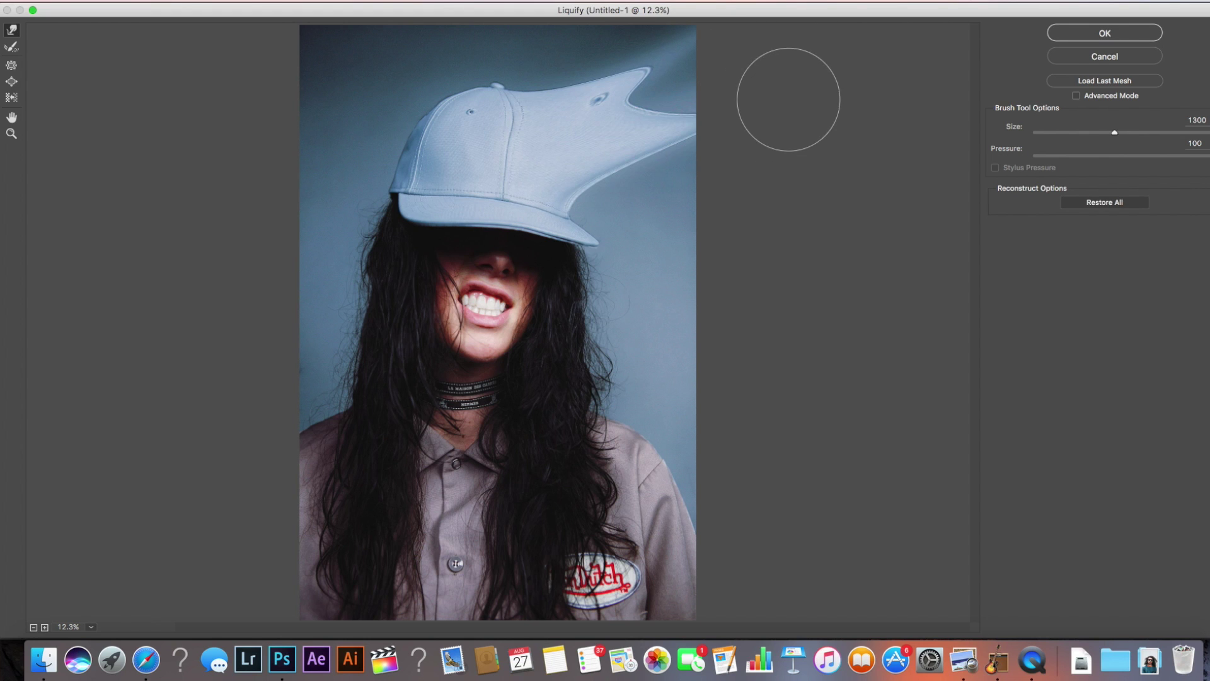
pyautogui.moveTo(581, 216)
pyautogui.mouseDown()
pyautogui.moveTo(727, 183)
pyautogui.moveTo(634, 181)
pyautogui.moveTo(766, 171)
pyautogui.mouseUp()
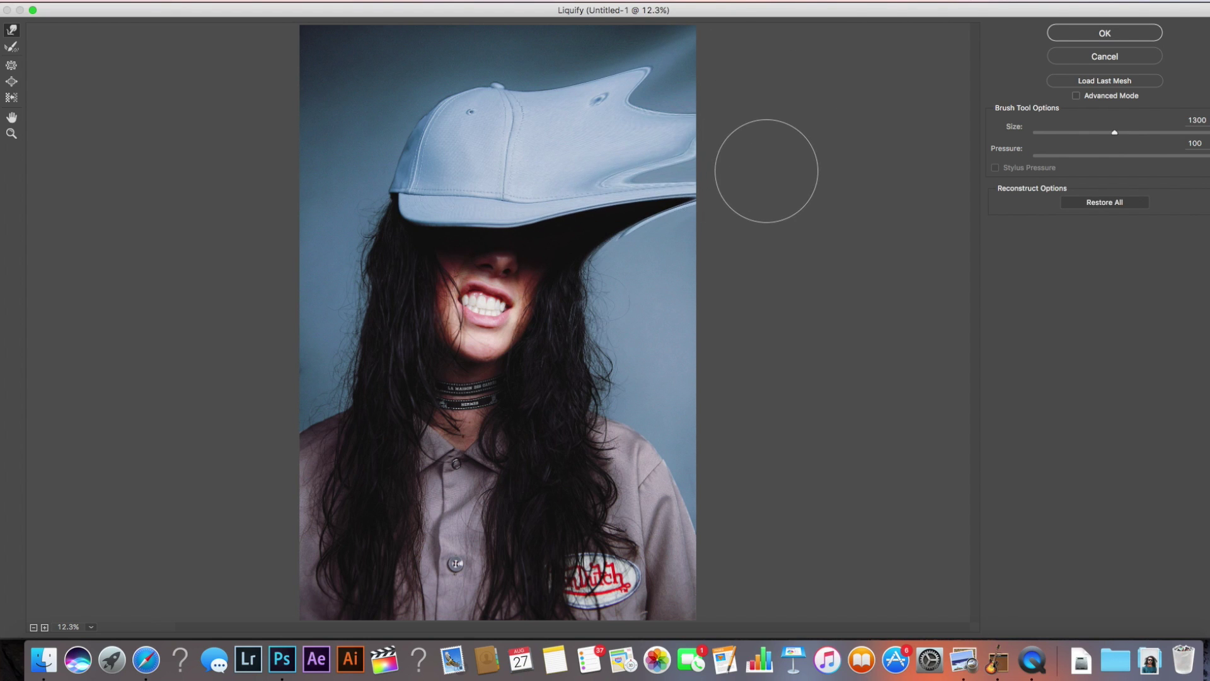
pyautogui.press('super+z')
pyautogui.press('alt+super+z')
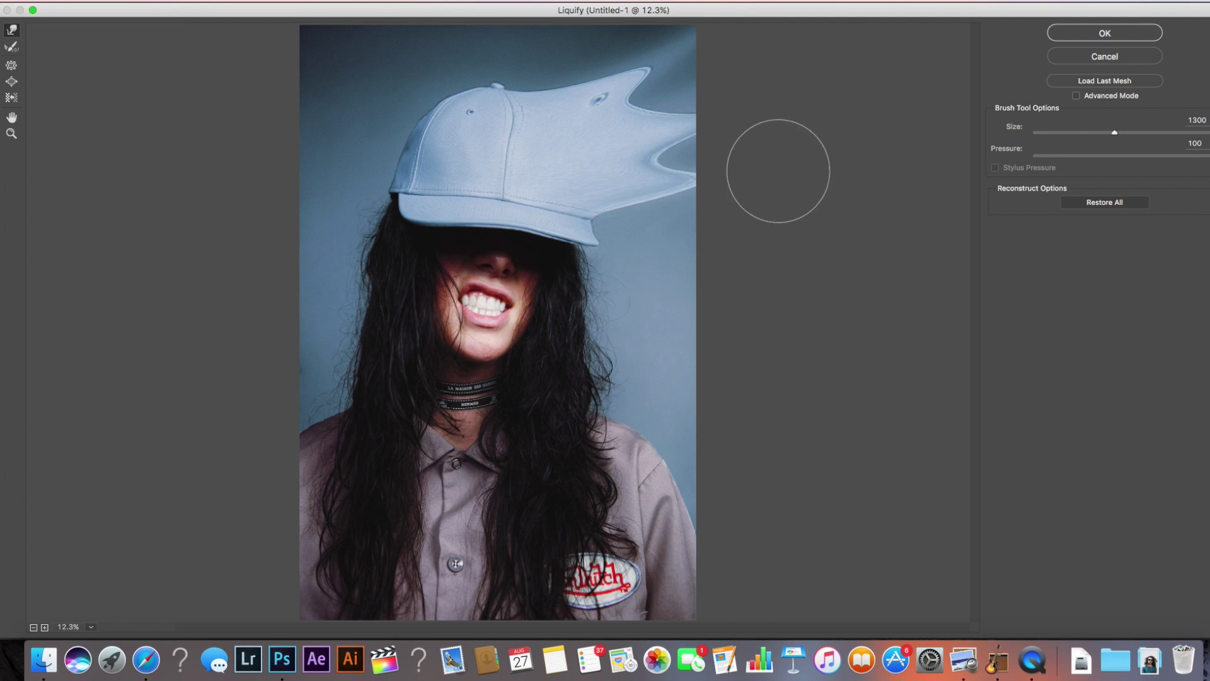
pyautogui.moveTo(580, 229)
pyautogui.mouseDown()
pyautogui.moveTo(640, 121)
pyautogui.moveTo(601, 165)
pyautogui.moveTo(632, 306)
pyautogui.moveTo(635, 135)
pyautogui.moveTo(783, 143)
pyautogui.mouseUp()
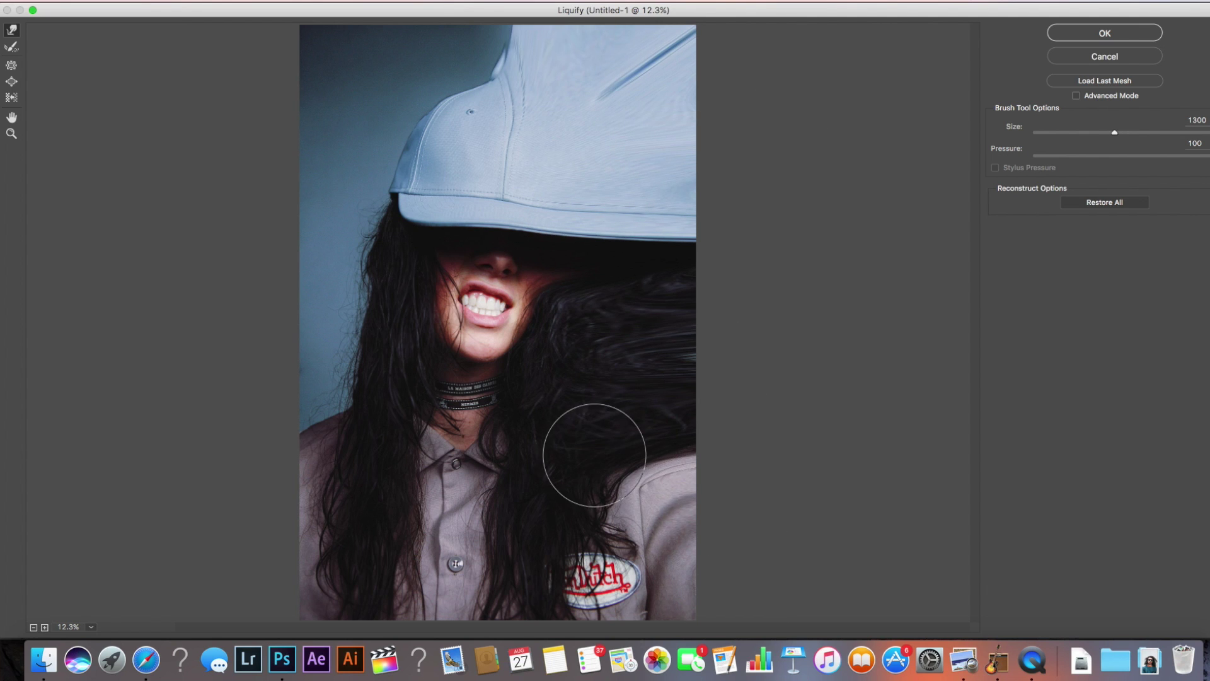
pyautogui.click(1105, 33)
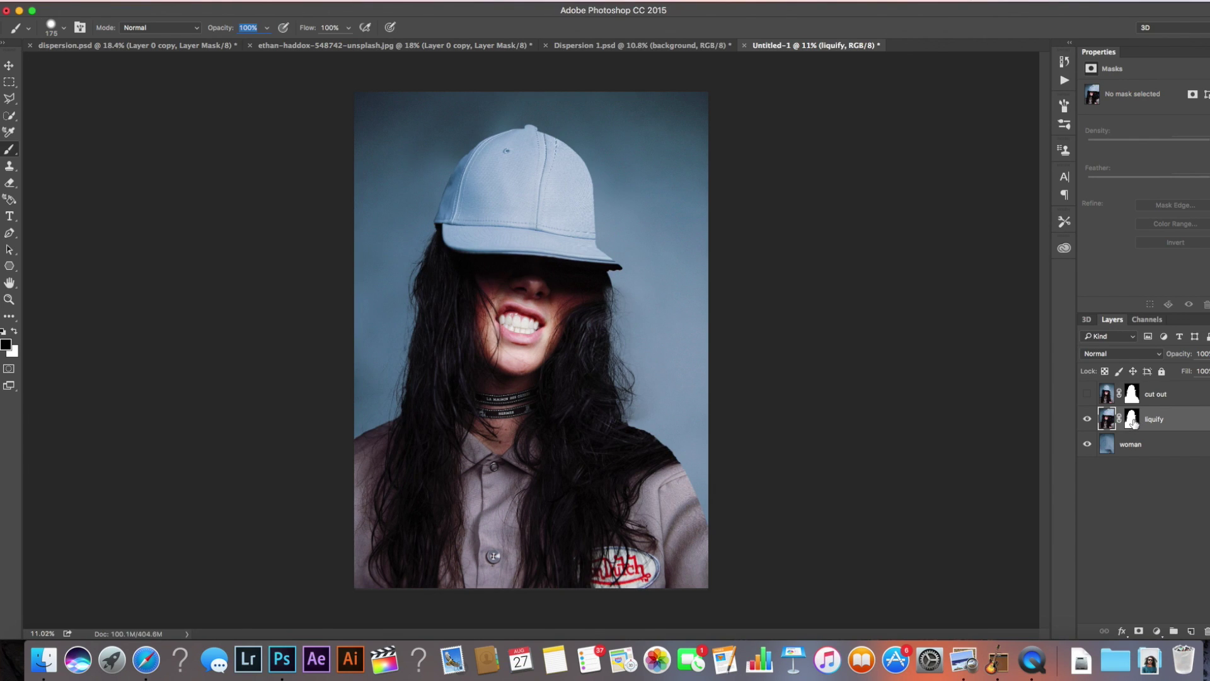
# Paint white on the liquify layer's mask with a 1600 brush to reveal the stretched cap and hair, and show the cut out layer
pyautogui.click(1133, 421)
pyautogui.press('x')
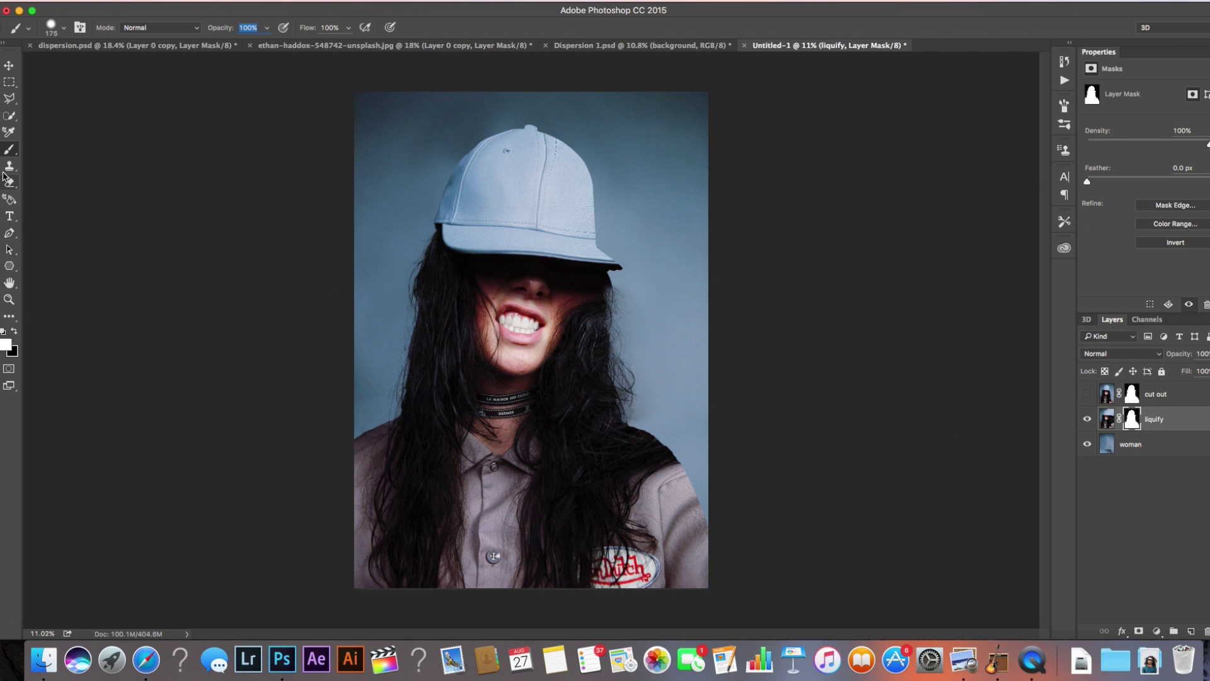
pyautogui.press('d')
pyautogui.press('x')
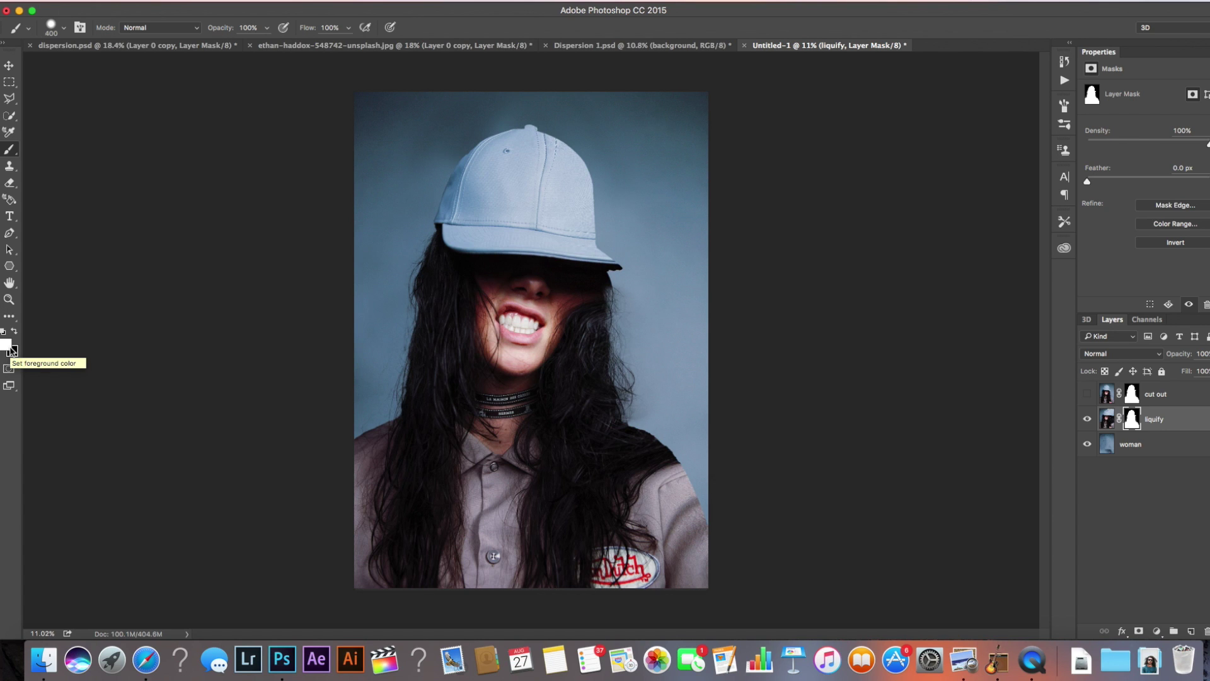
pyautogui.press(']')
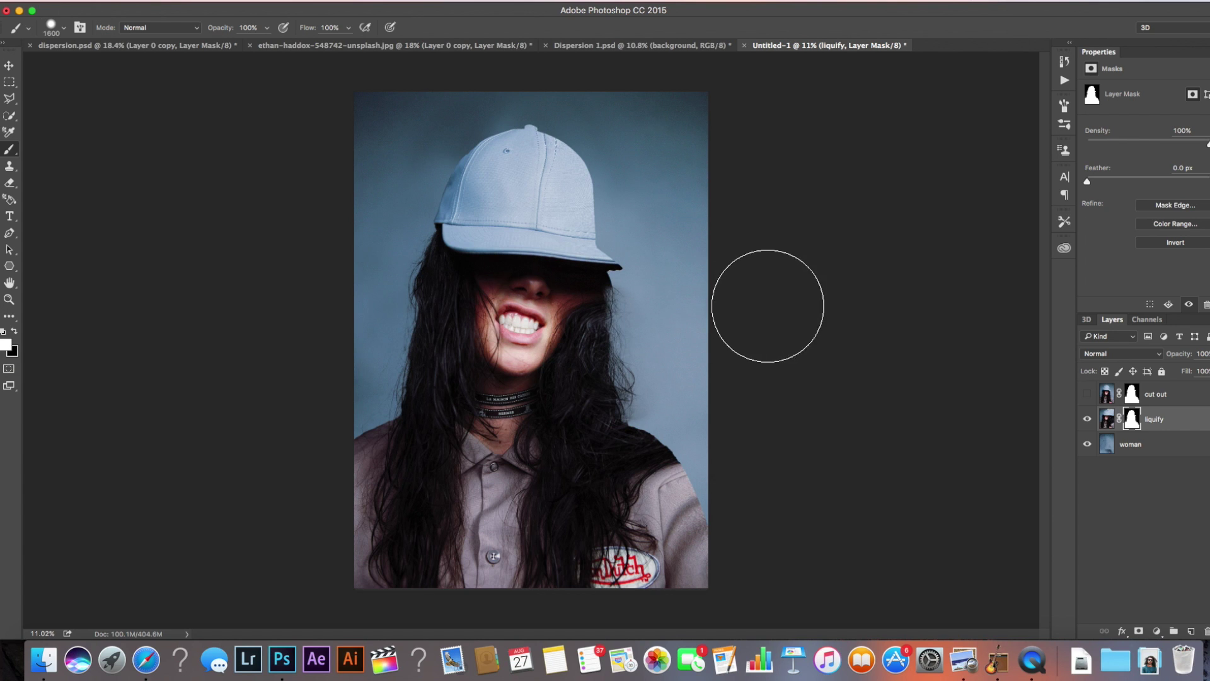
pyautogui.moveTo(767, 305)
pyautogui.mouseDown()
pyautogui.moveTo(681, 438)
pyautogui.moveTo(697, 489)
pyautogui.moveTo(612, 292)
pyautogui.moveTo(614, 251)
pyautogui.moveTo(673, 250)
pyautogui.moveTo(648, 174)
pyautogui.moveTo(679, 196)
pyautogui.moveTo(671, 96)
pyautogui.moveTo(595, 154)
pyautogui.moveTo(598, 79)
pyautogui.moveTo(586, 145)
pyautogui.moveTo(577, 132)
pyautogui.moveTo(546, 171)
pyautogui.mouseUp()
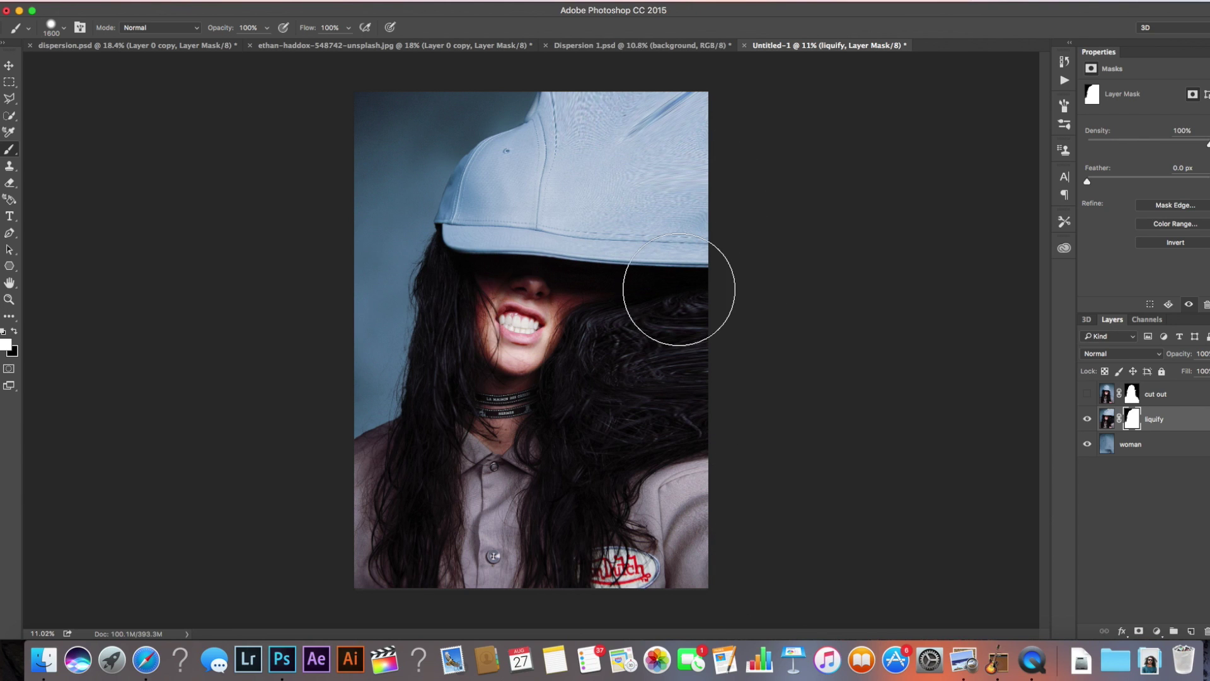
pyautogui.click(1087, 395)
pyautogui.click(1107, 394)
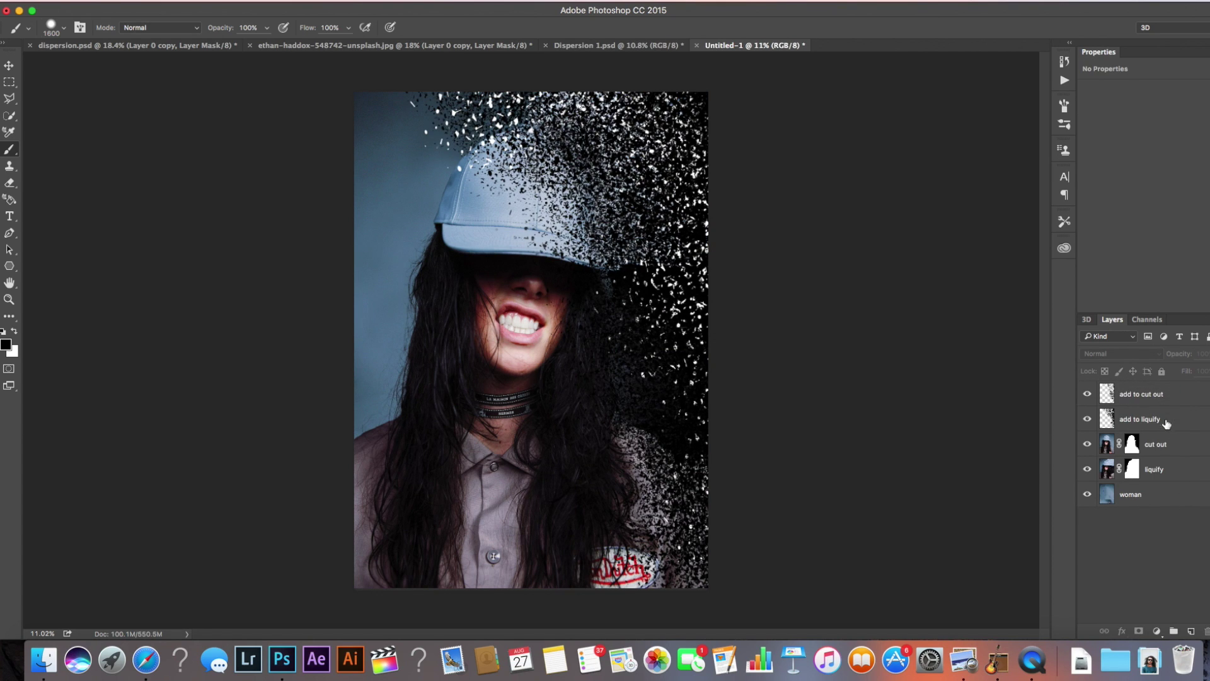
# Play the Dispersion -1 action with the add to cut out layer selected
pyautogui.click(1178, 399)
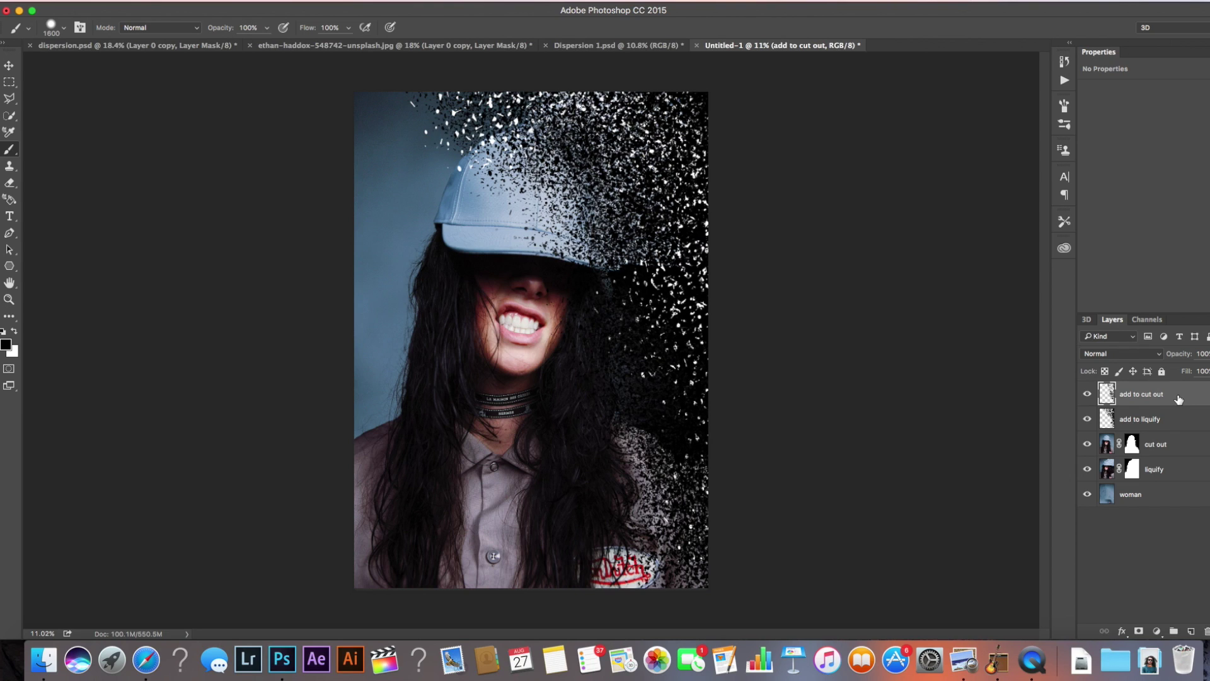
pyautogui.click(1065, 81)
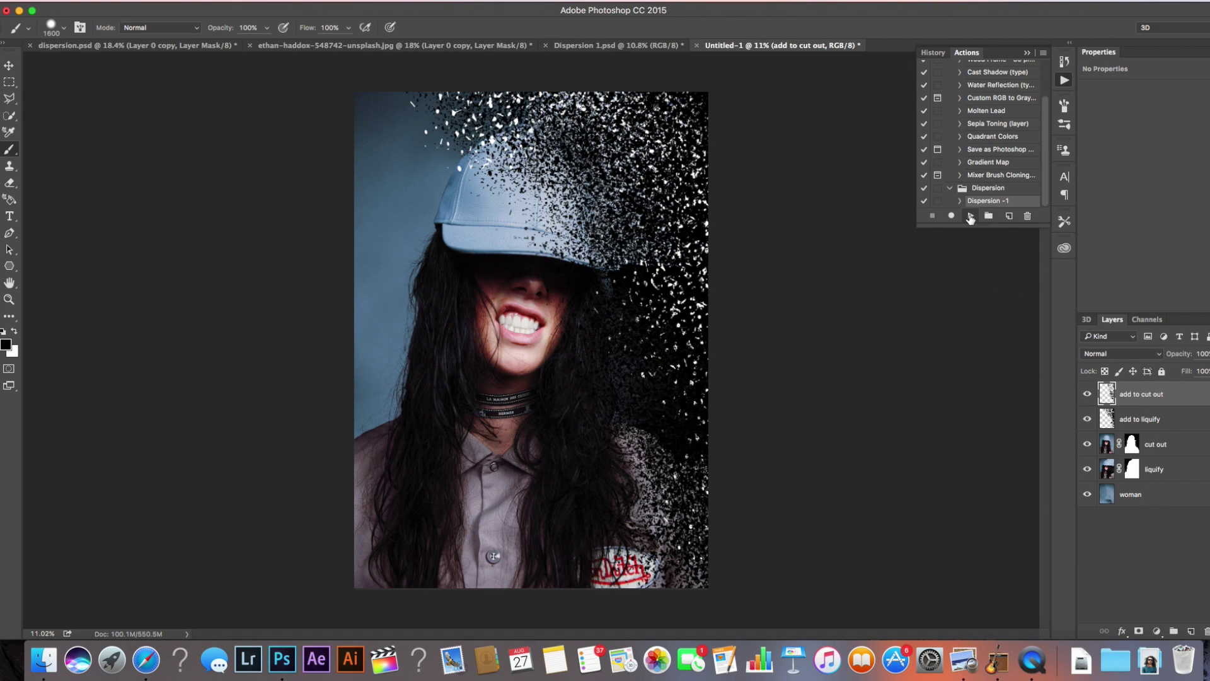
pyautogui.click(971, 217)
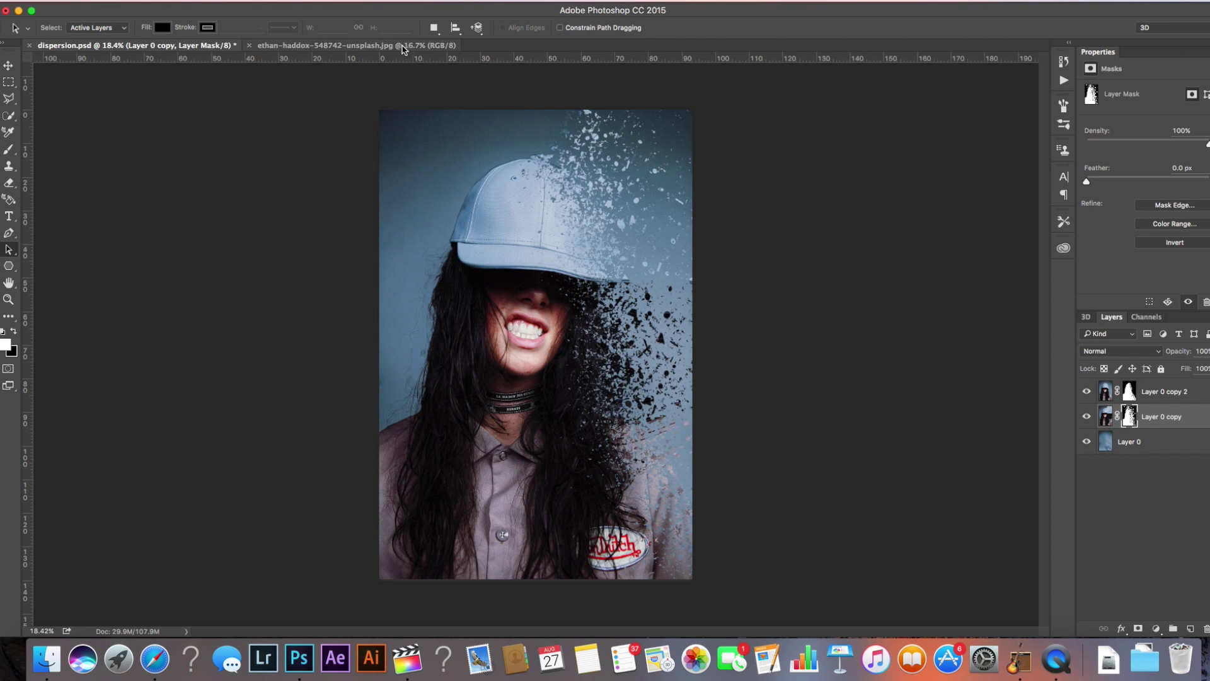
# Switch to the original unsplash portrait document, unlock its Background layer and duplicate it
pyautogui.click(363, 46)
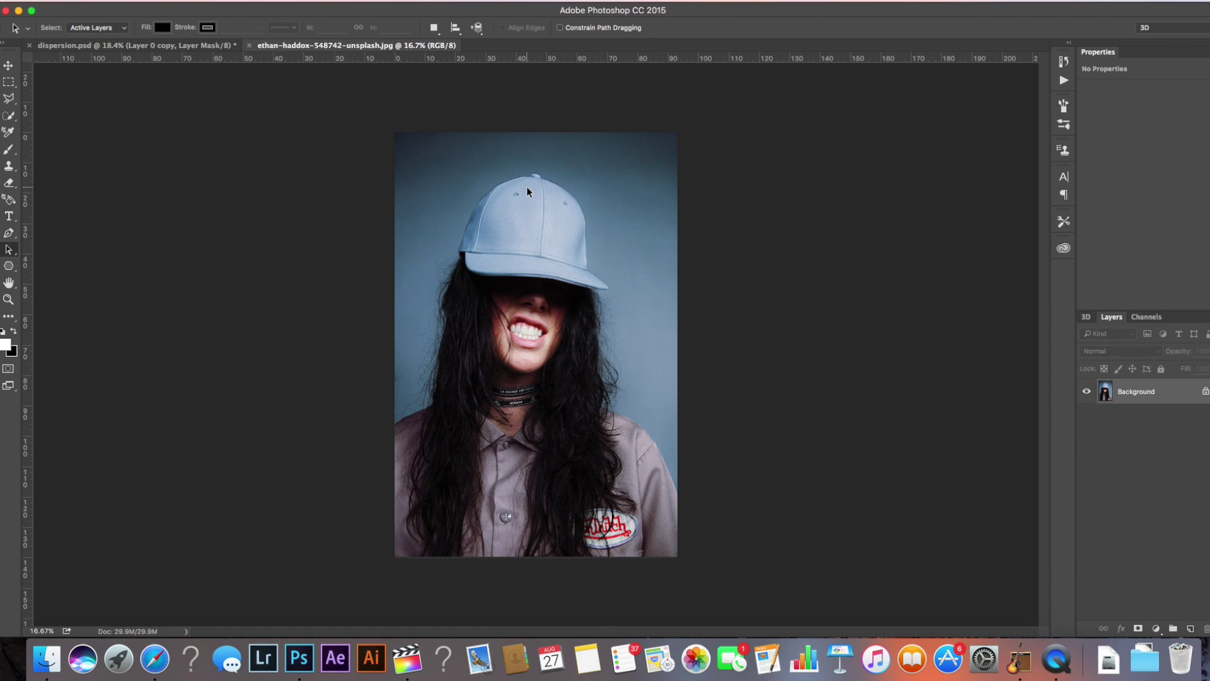
pyautogui.scroll(2, 527, 187)
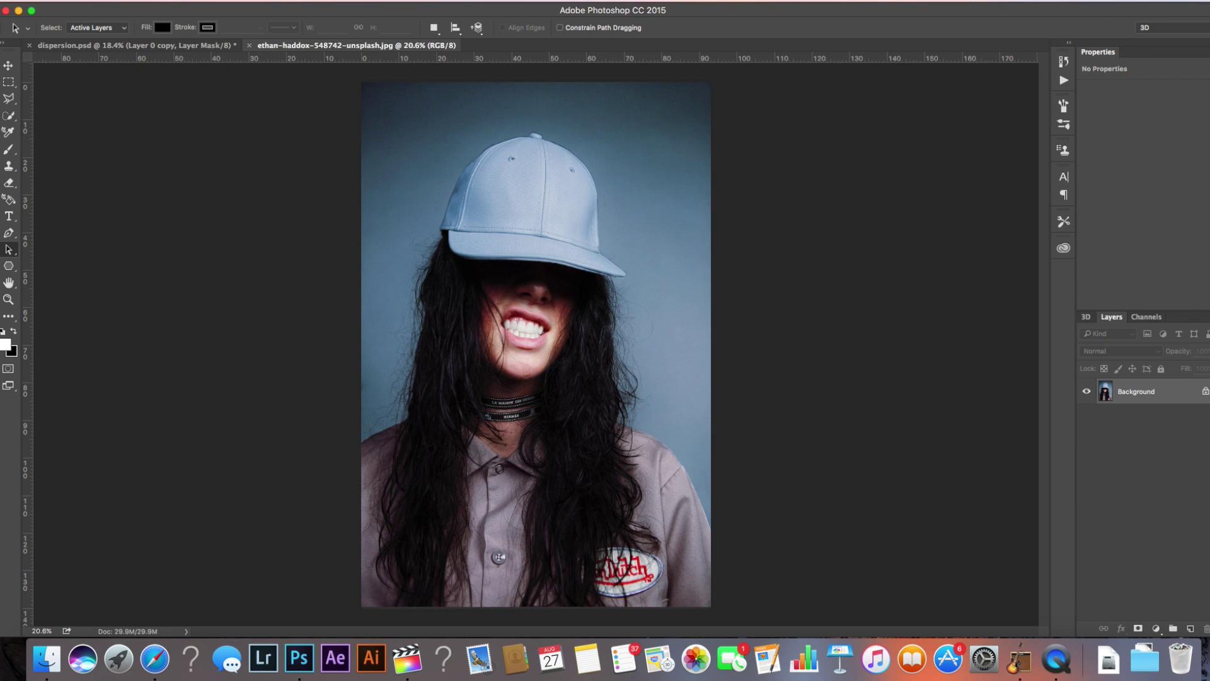
pyautogui.click(1206, 392)
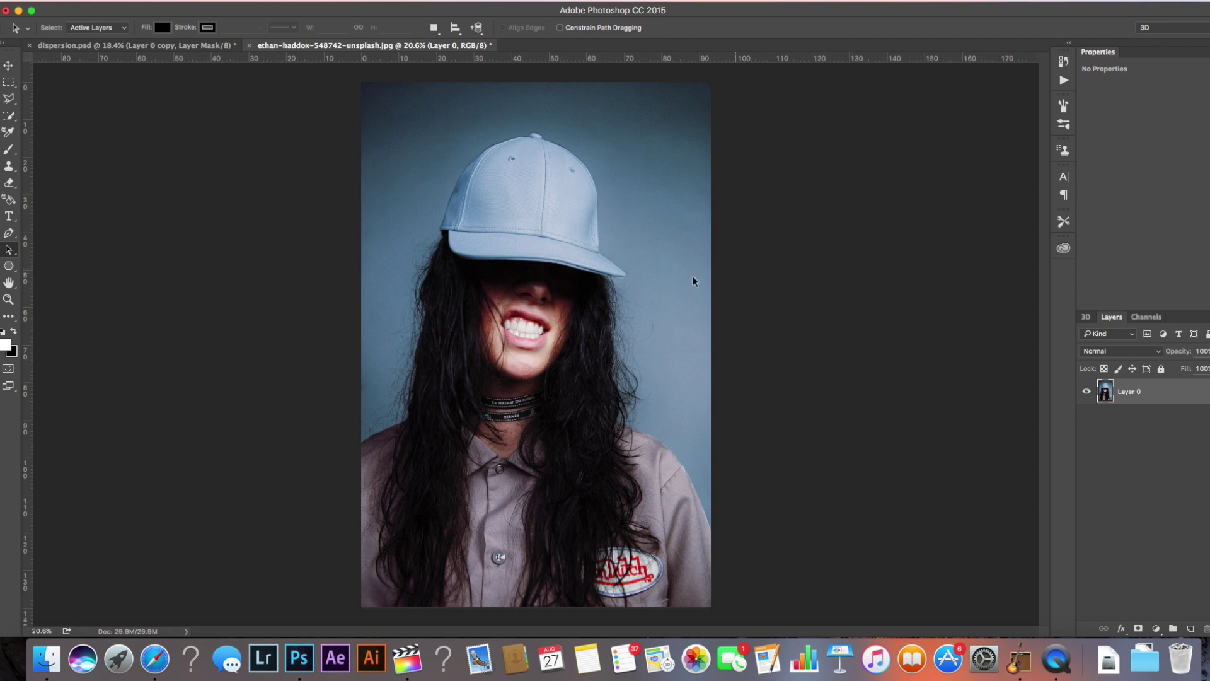
pyautogui.rightClick(1168, 396)
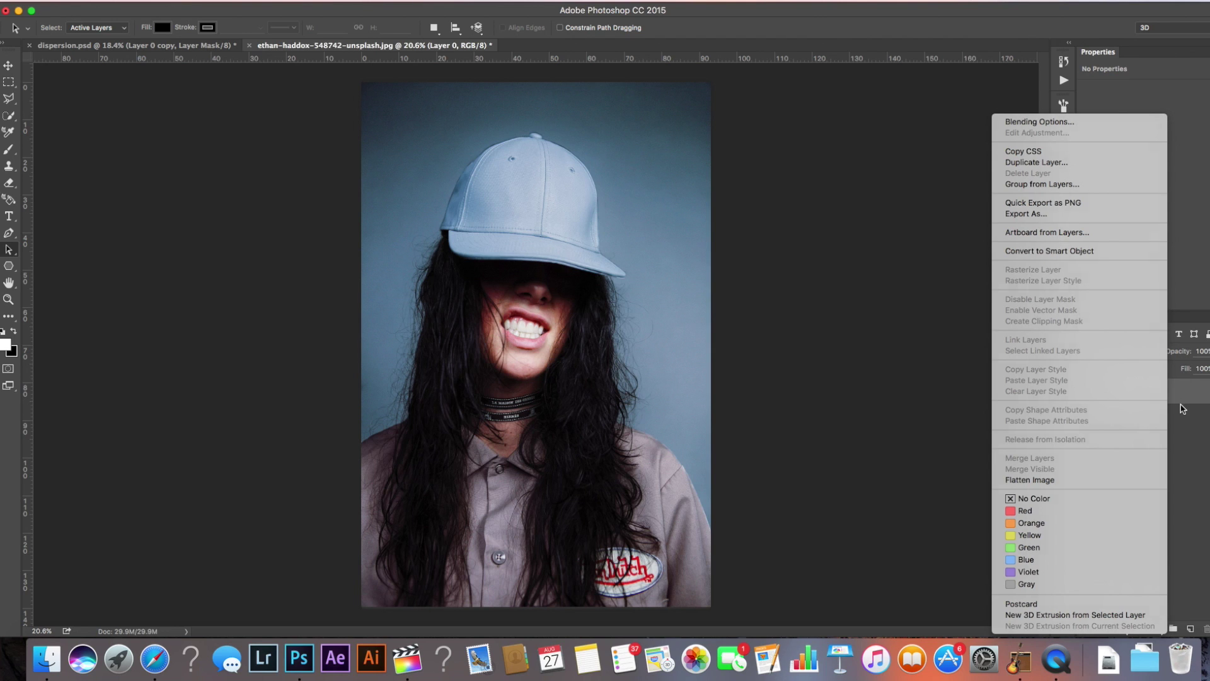
pyautogui.click(1183, 408)
pyautogui.press('super+j')
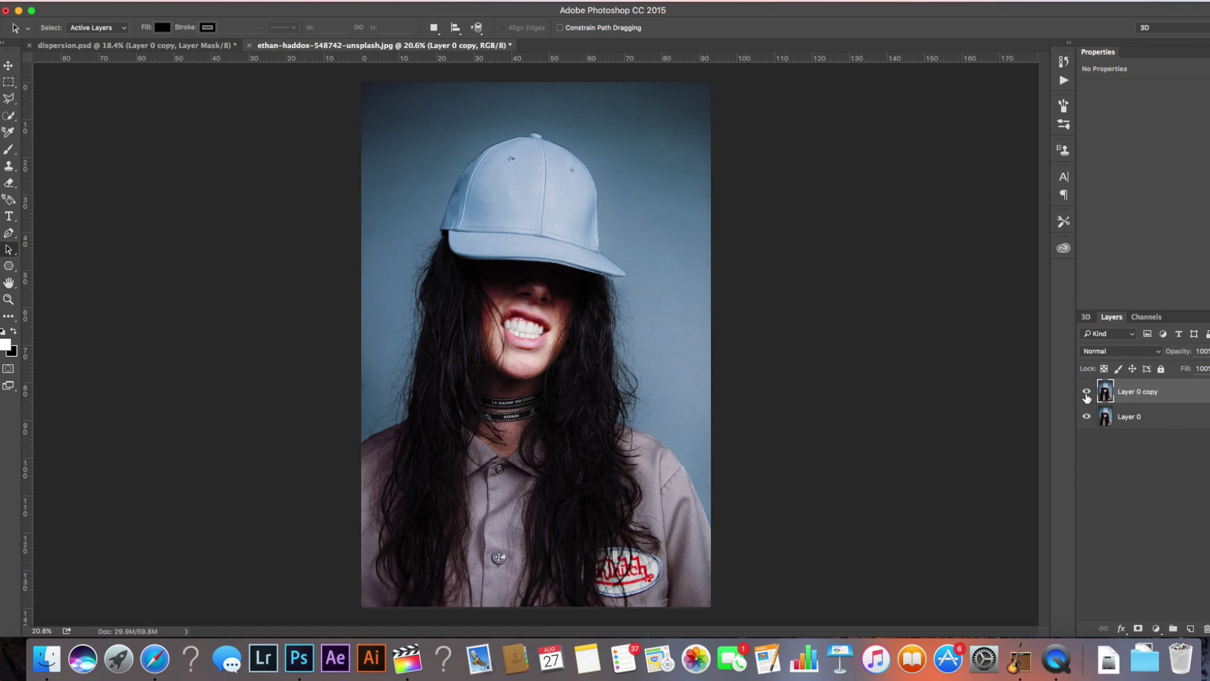
# Hide the Layer 0 copy and select the woman on Layer 0 with the Quick Selection tool
pyautogui.click(1087, 394)
pyautogui.click(1192, 419)
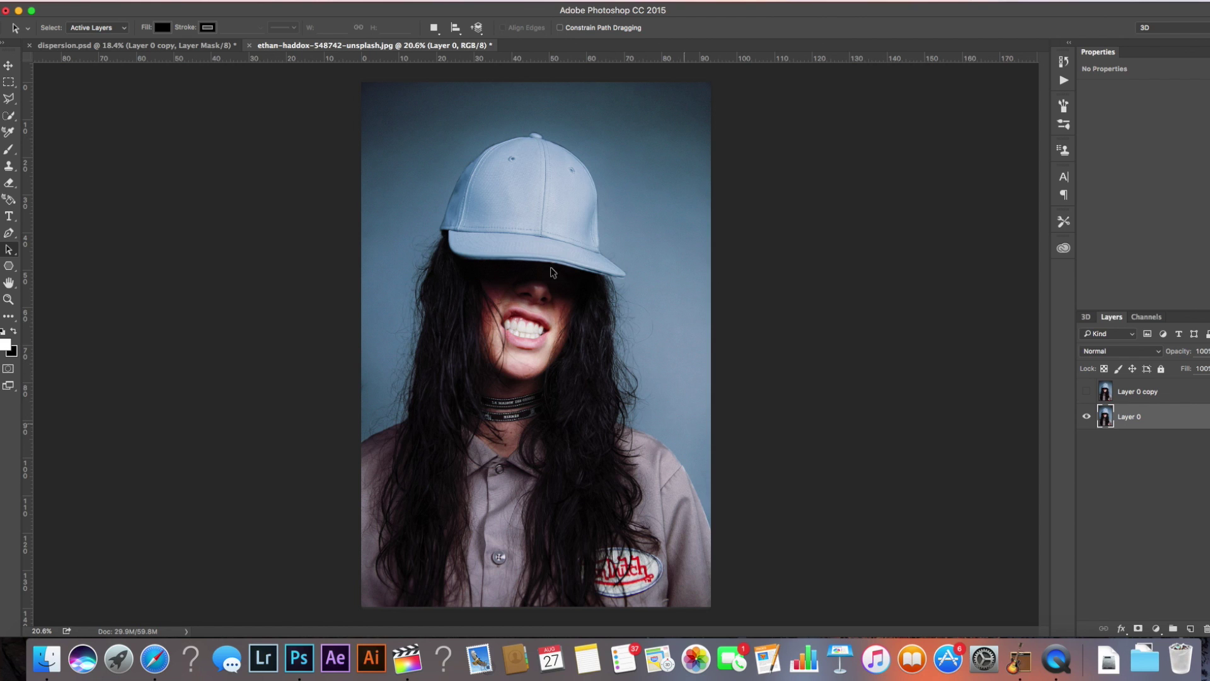
pyautogui.press('w')
pyautogui.moveTo(512, 195)
pyautogui.mouseDown()
pyautogui.moveTo(571, 514)
pyautogui.moveTo(679, 605)
pyautogui.moveTo(612, 476)
pyautogui.moveTo(650, 473)
pyautogui.moveTo(533, 453)
pyautogui.moveTo(472, 566)
pyautogui.moveTo(410, 595)
pyautogui.moveTo(441, 476)
pyautogui.mouseUp()
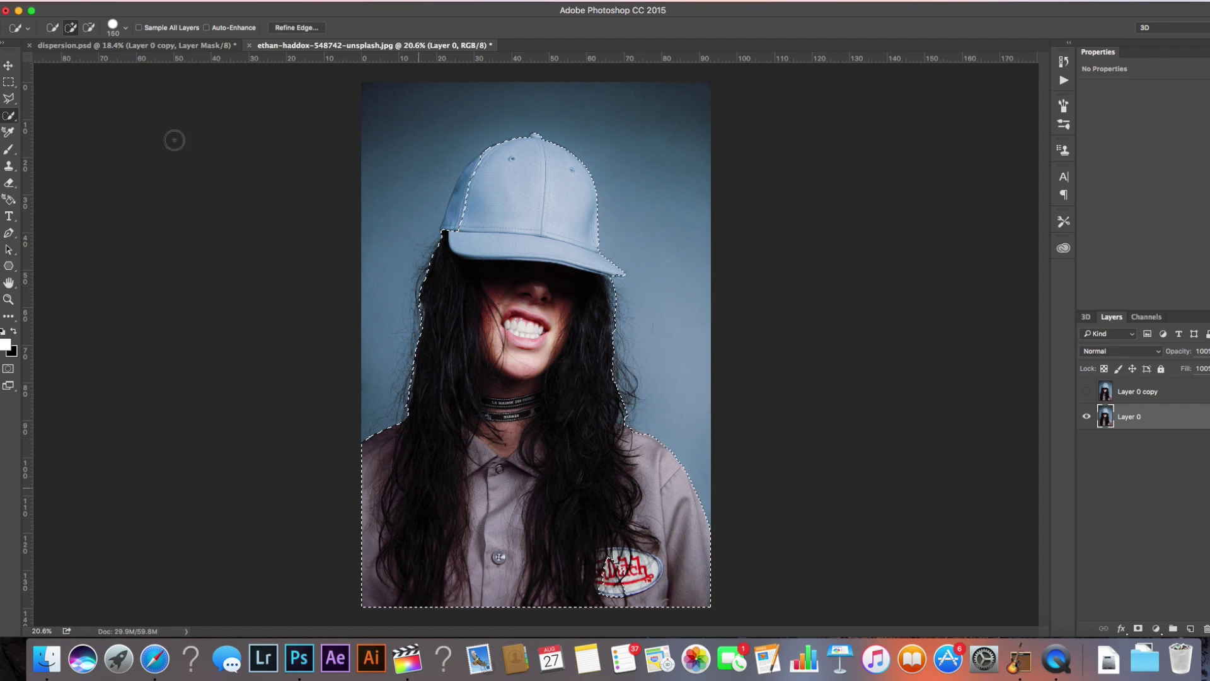
# Extend the quick selection over the cap's left side and loosely past the hair on both sides, including some background
pyautogui.hotkey('shift', 'w')
pyautogui.click(11, 120)
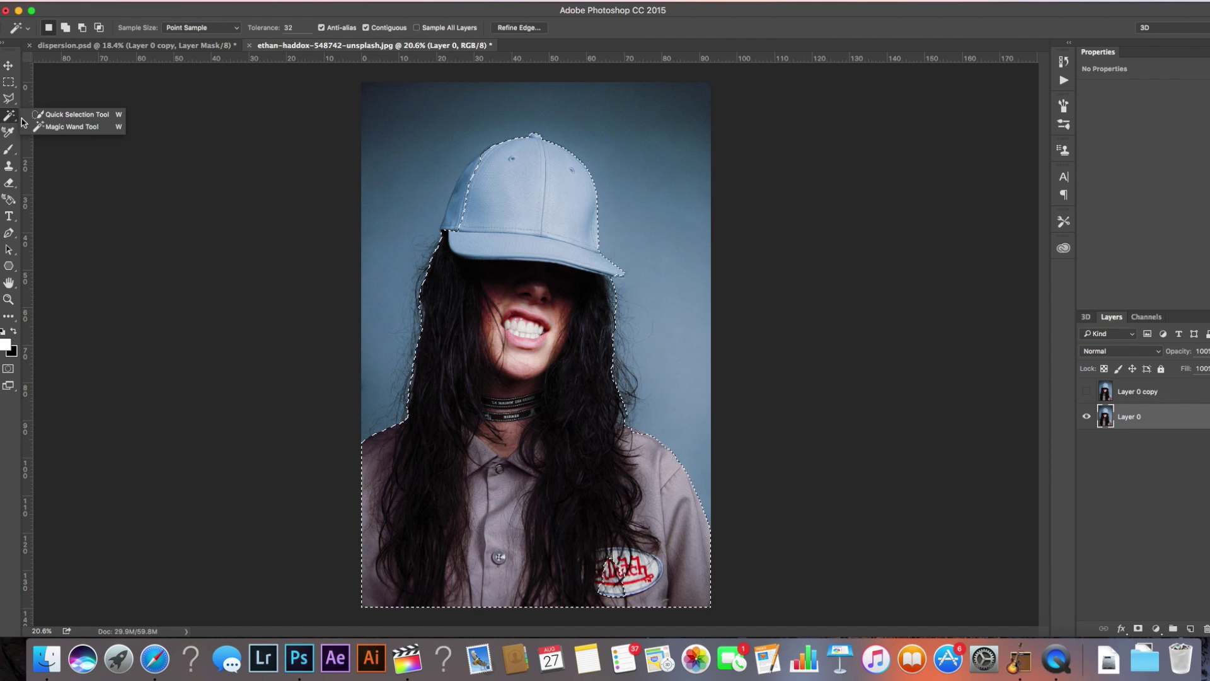
pyautogui.click(66, 114)
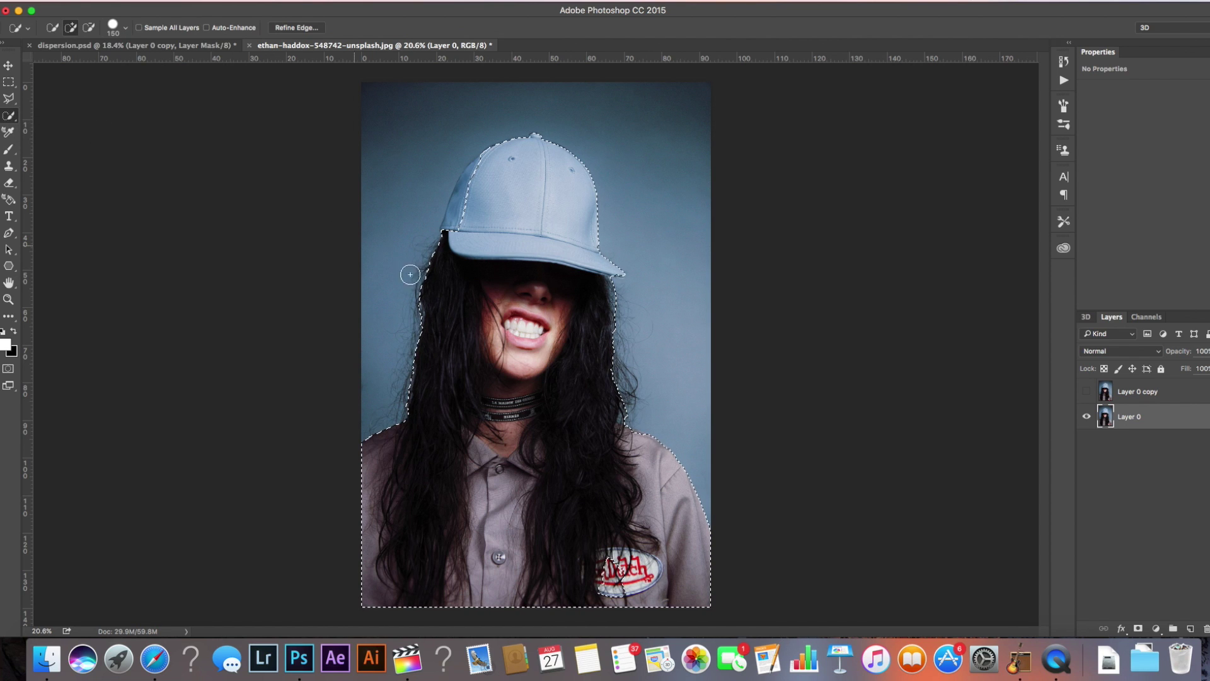
pyautogui.moveTo(455, 227); pyautogui.dragTo(474, 171)
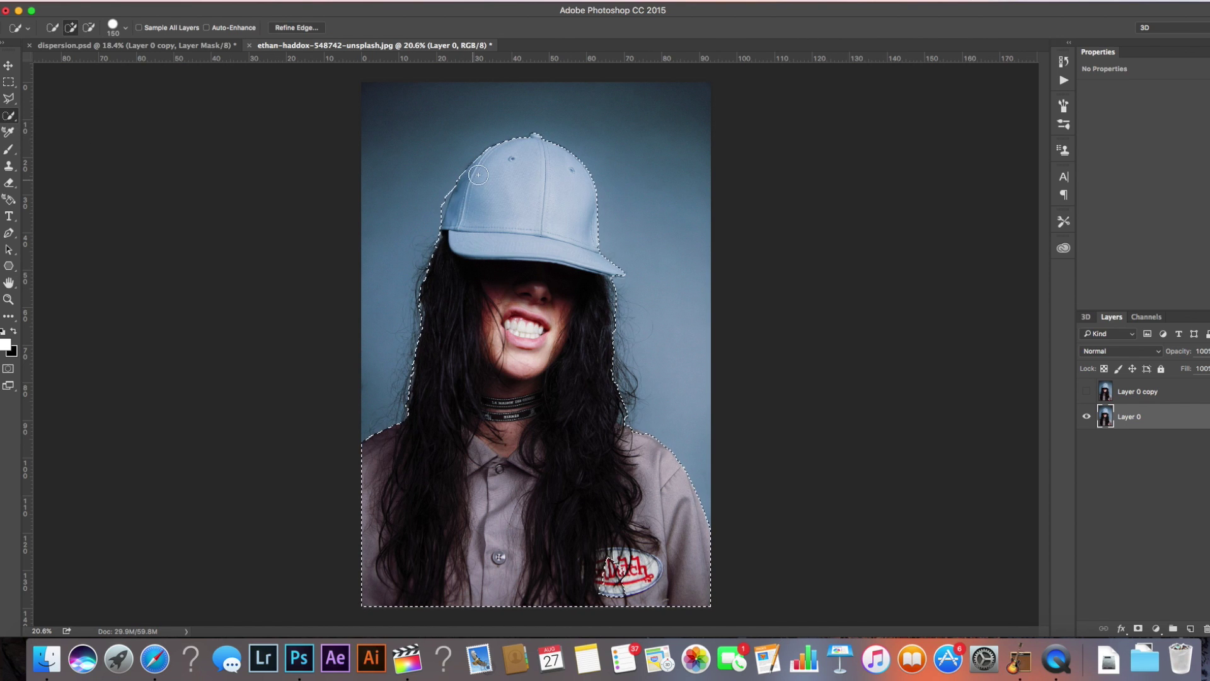
pyautogui.moveTo(421, 394)
pyautogui.mouseDown()
pyautogui.moveTo(408, 400)
pyautogui.moveTo(421, 314)
pyautogui.mouseUp()
pyautogui.moveTo(605, 320); pyautogui.dragTo(621, 397)
pyautogui.moveTo(398, 245); pyautogui.dragTo(379, 369)
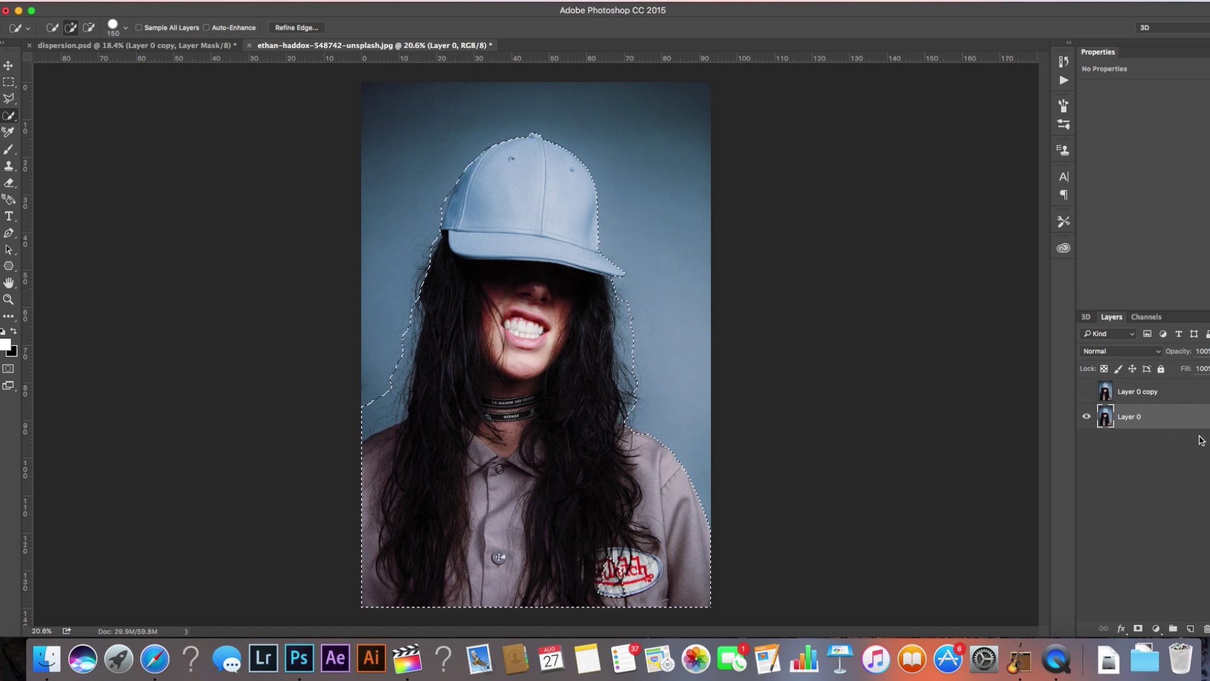
# Fill the selected woman on Layer 0 with Content-Aware contents, deselect, and compare with the Layer 0 copy shown and hidden
pyautogui.hotkey('shift', 'BackSpace')
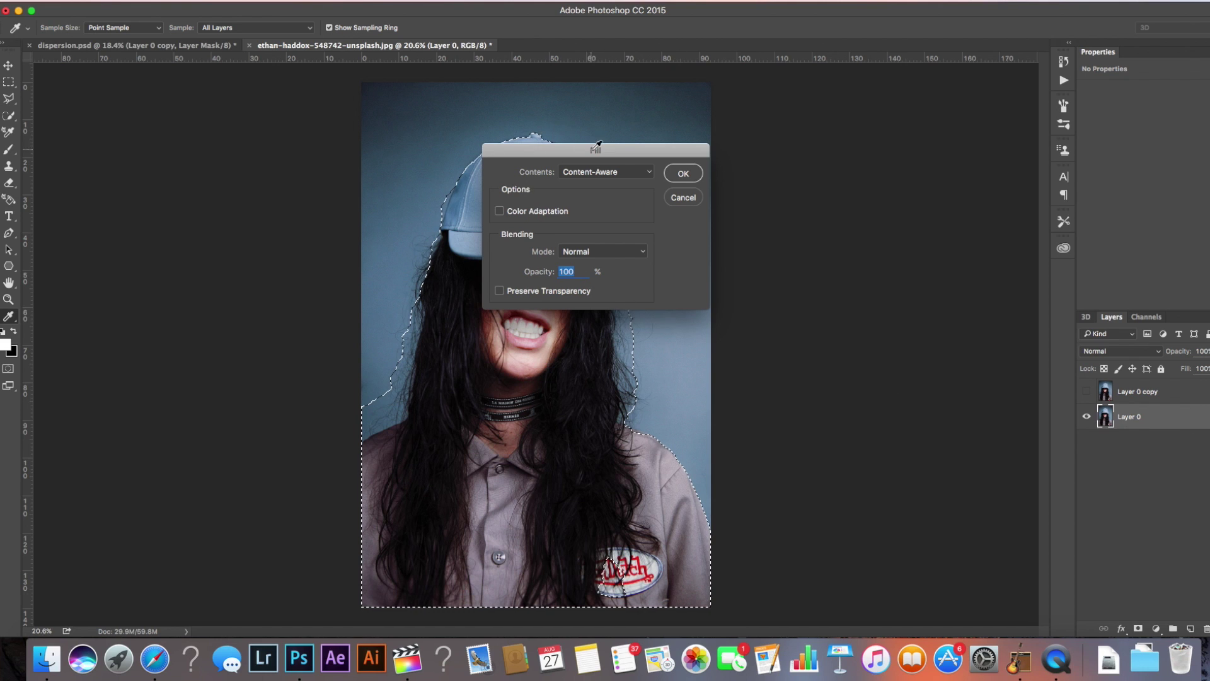
pyautogui.moveTo(596, 147); pyautogui.dragTo(689, 130)
pyautogui.click(705, 155)
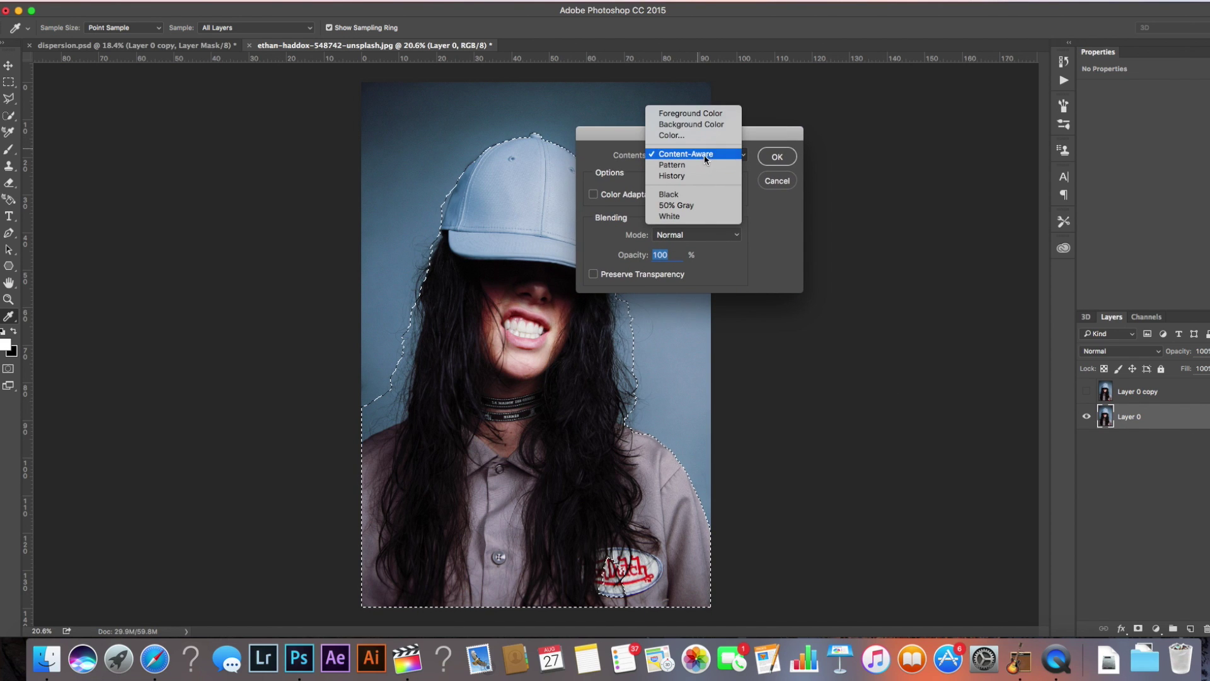
pyautogui.click(704, 154)
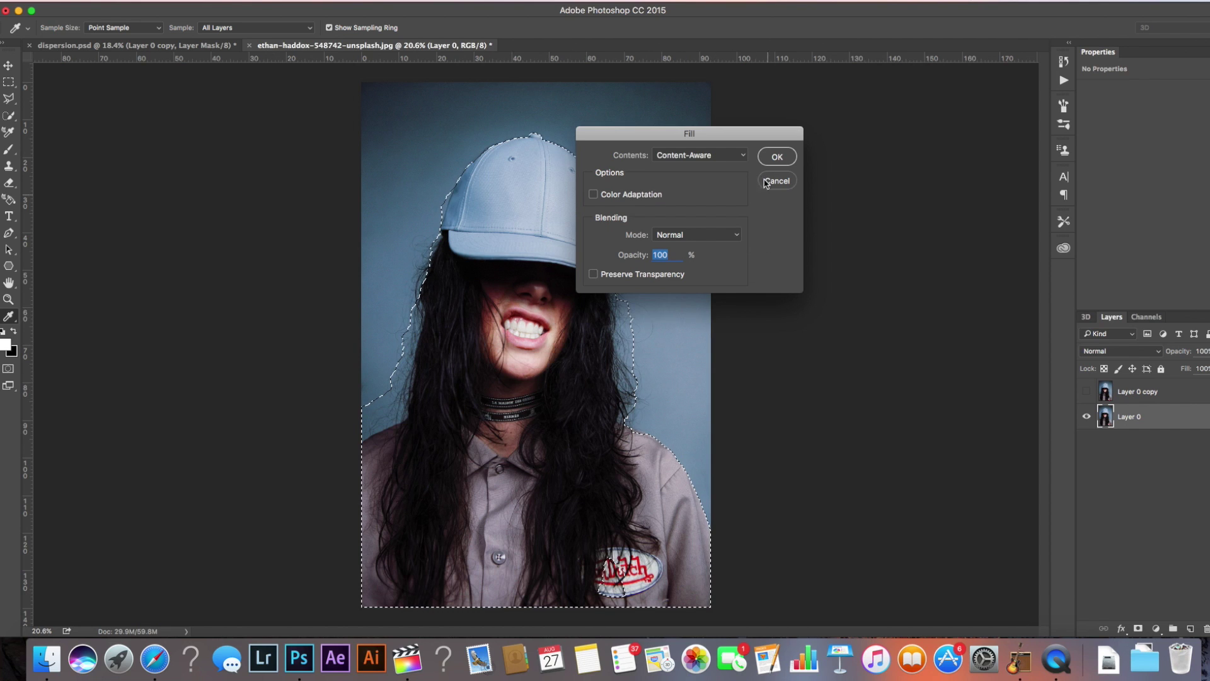
pyautogui.click(777, 159)
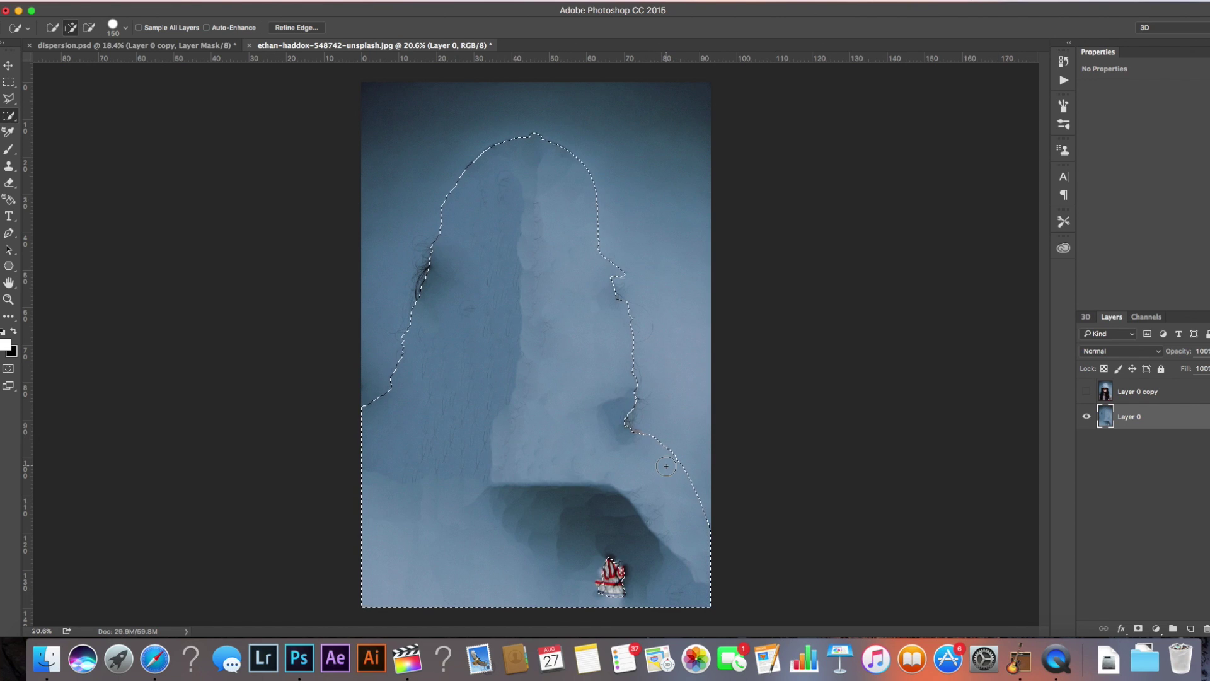
pyautogui.press('super+d')
pyautogui.click(1087, 392)
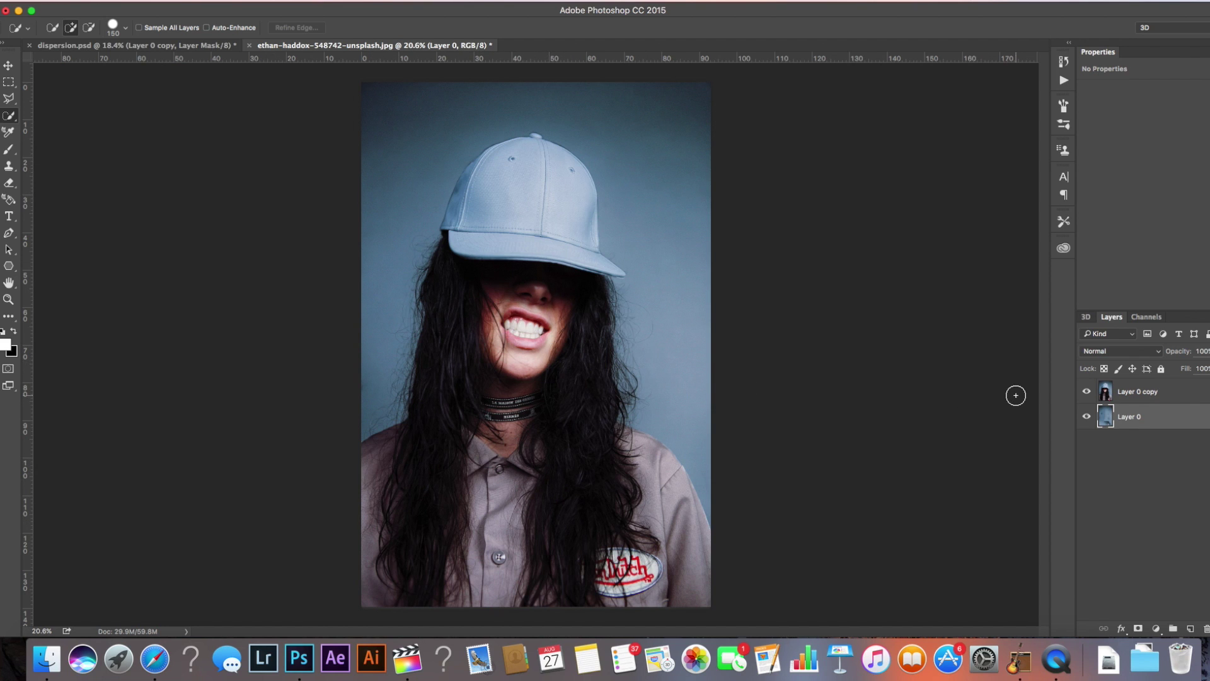
pyautogui.click(1086, 392)
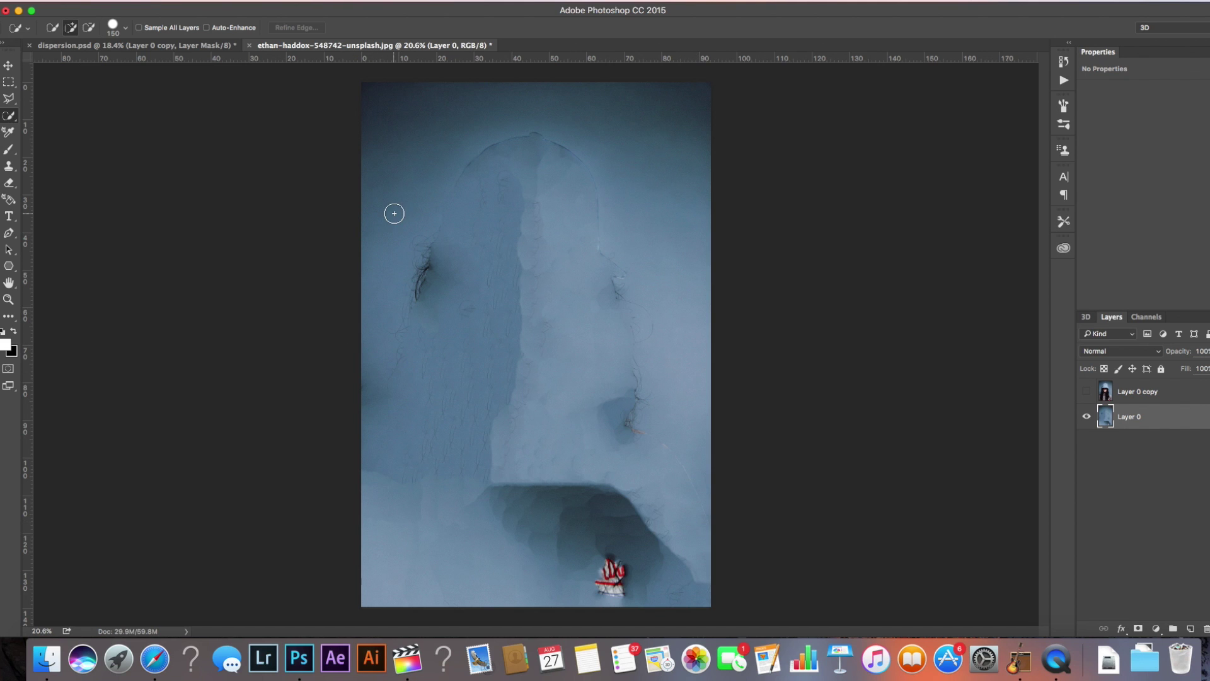
# Clone clean background over the dark marks on the right side of Layer 0 with a soft 500 px Clone Stamp
pyautogui.click(8, 167)
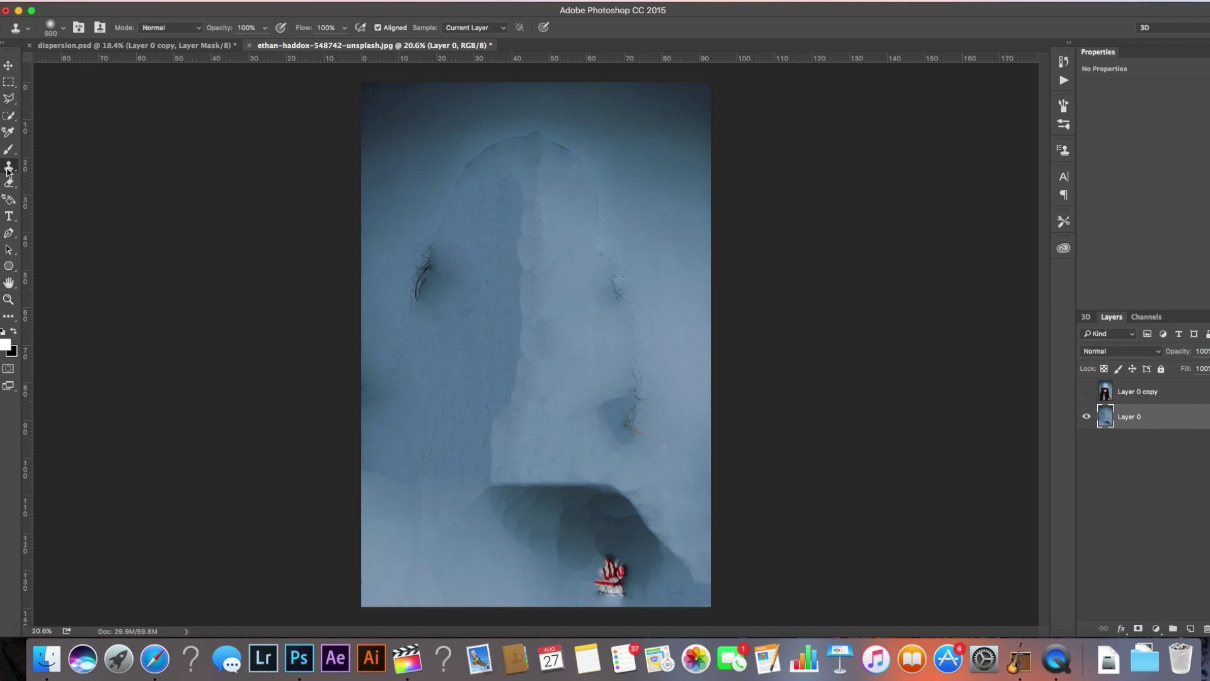
pyautogui.click(62, 28)
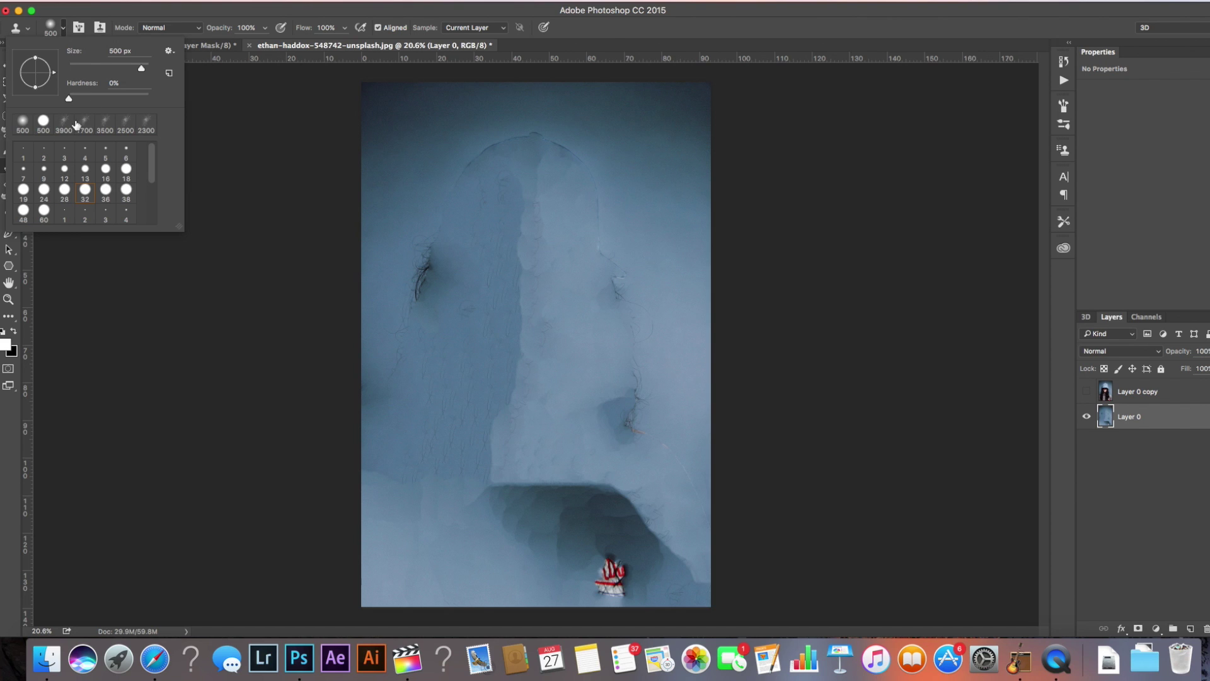
pyautogui.click(685, 273)
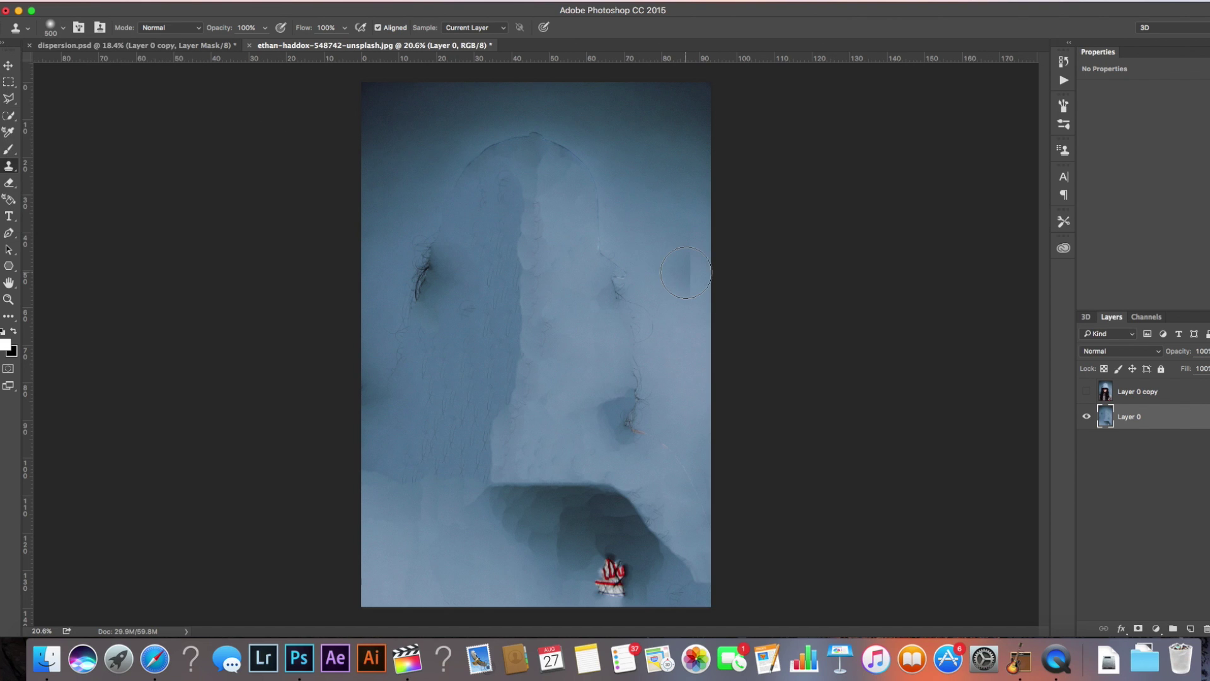
pyautogui.keyDown('alt'); pyautogui.click(656, 264); pyautogui.keyUp('alt')
pyautogui.moveTo(651, 315)
pyautogui.mouseDown()
pyautogui.moveTo(638, 343)
pyautogui.moveTo(643, 378)
pyautogui.mouseUp()
pyautogui.moveTo(646, 417); pyautogui.dragTo(641, 412)
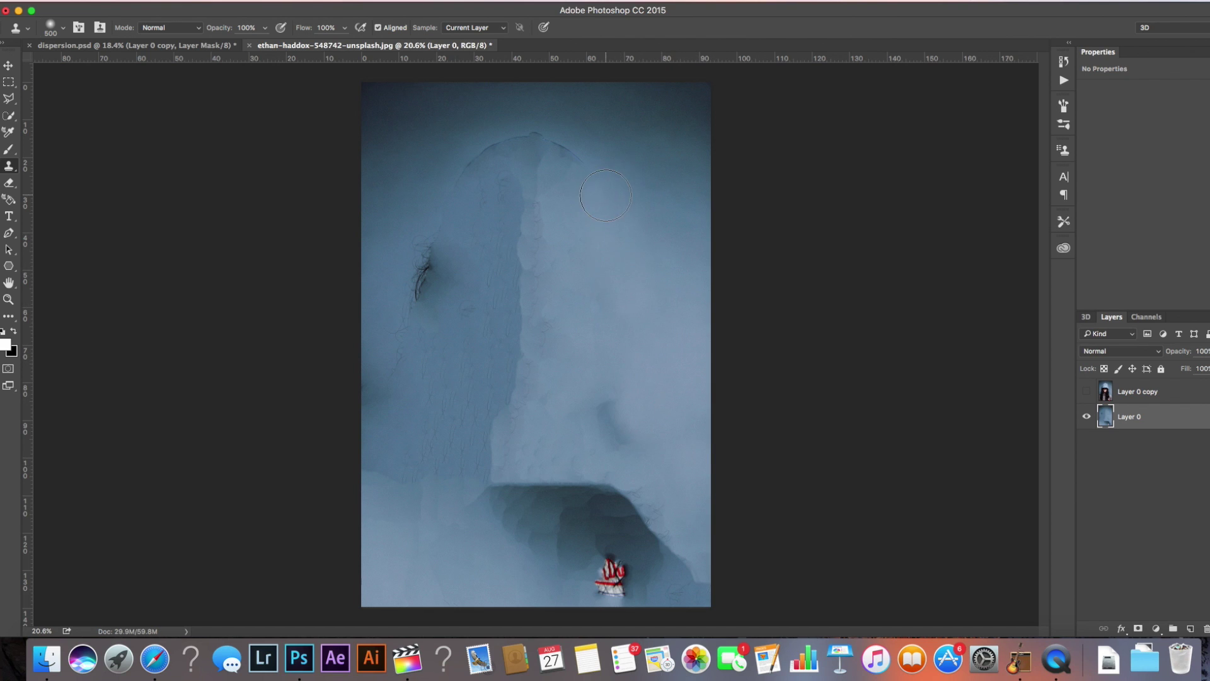
# Try to clone background over the upper-right outline left by the cap, and undo the strokes
pyautogui.keyDown('alt'); pyautogui.click(601, 156); pyautogui.keyUp('alt')
pyautogui.moveTo(601, 172); pyautogui.dragTo(559, 141)
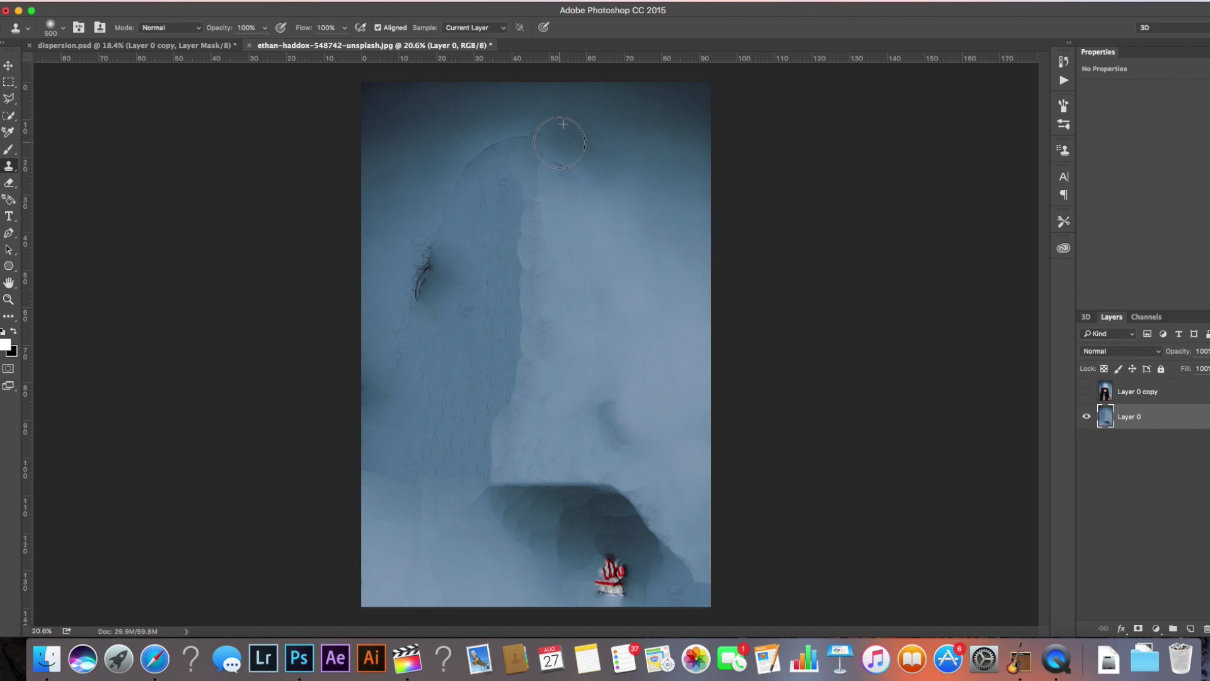
pyautogui.keyDown('alt'); pyautogui.click(662, 189); pyautogui.keyUp('alt')
pyautogui.click(562, 148)
pyautogui.press('super+z')
pyautogui.moveTo(578, 180); pyautogui.dragTo(567, 154)
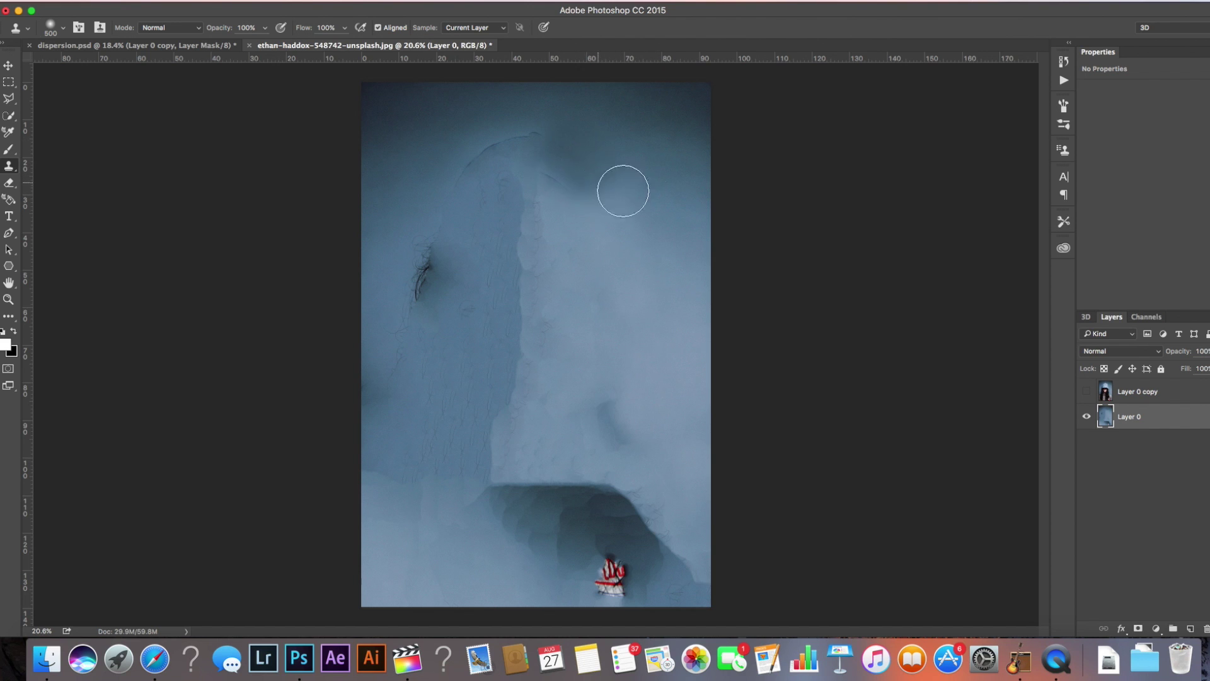
pyautogui.press('super+z')
pyautogui.press('super+z')
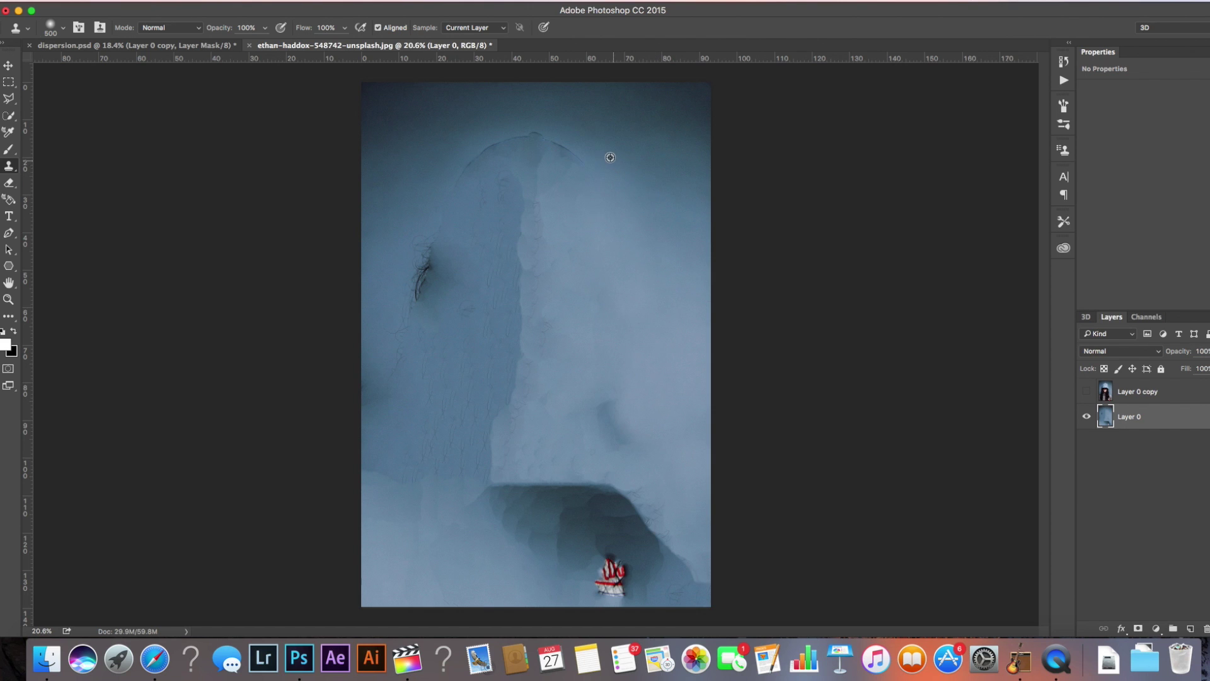
# Clone background over the cap's leftover outline on both sides and over the dark hair marks on the left of Layer 0
pyautogui.keyDown('alt'); pyautogui.click(598, 137); pyautogui.keyUp('alt')
pyautogui.moveTo(584, 151)
pyautogui.mouseDown()
pyautogui.moveTo(563, 136)
pyautogui.moveTo(609, 184)
pyautogui.mouseUp()
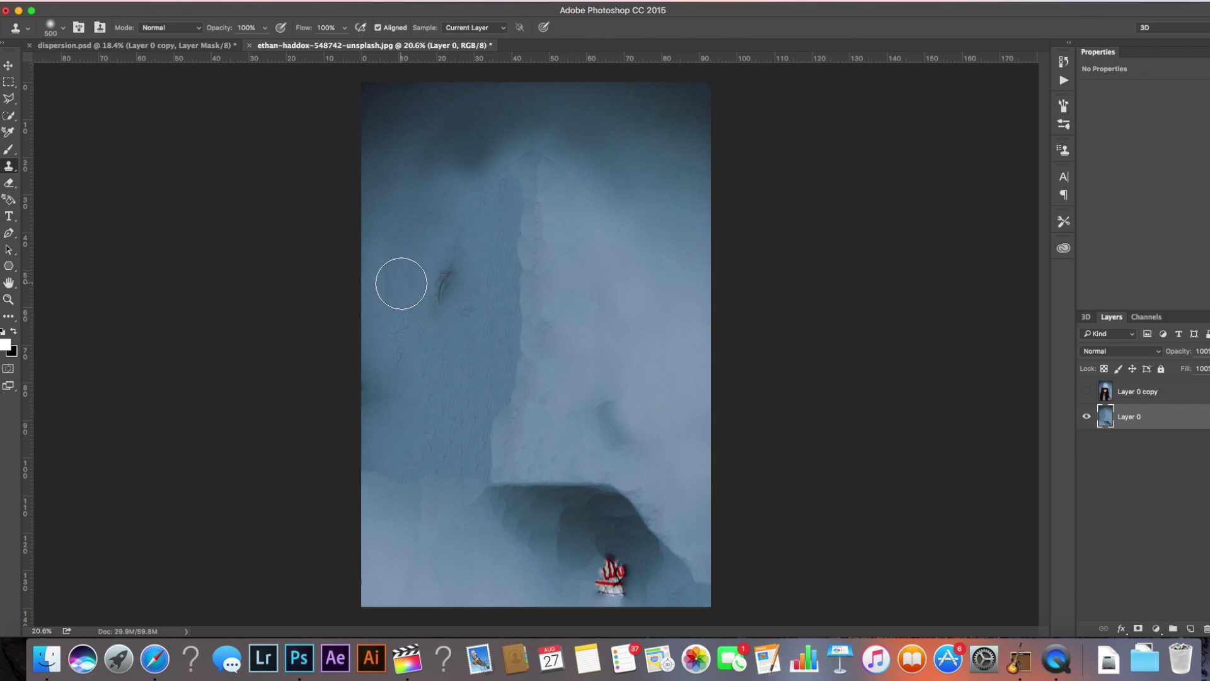
pyautogui.moveTo(440, 284)
pyautogui.mouseDown()
pyautogui.moveTo(448, 278)
pyautogui.moveTo(458, 301)
pyautogui.mouseUp()
pyautogui.press('super+z')
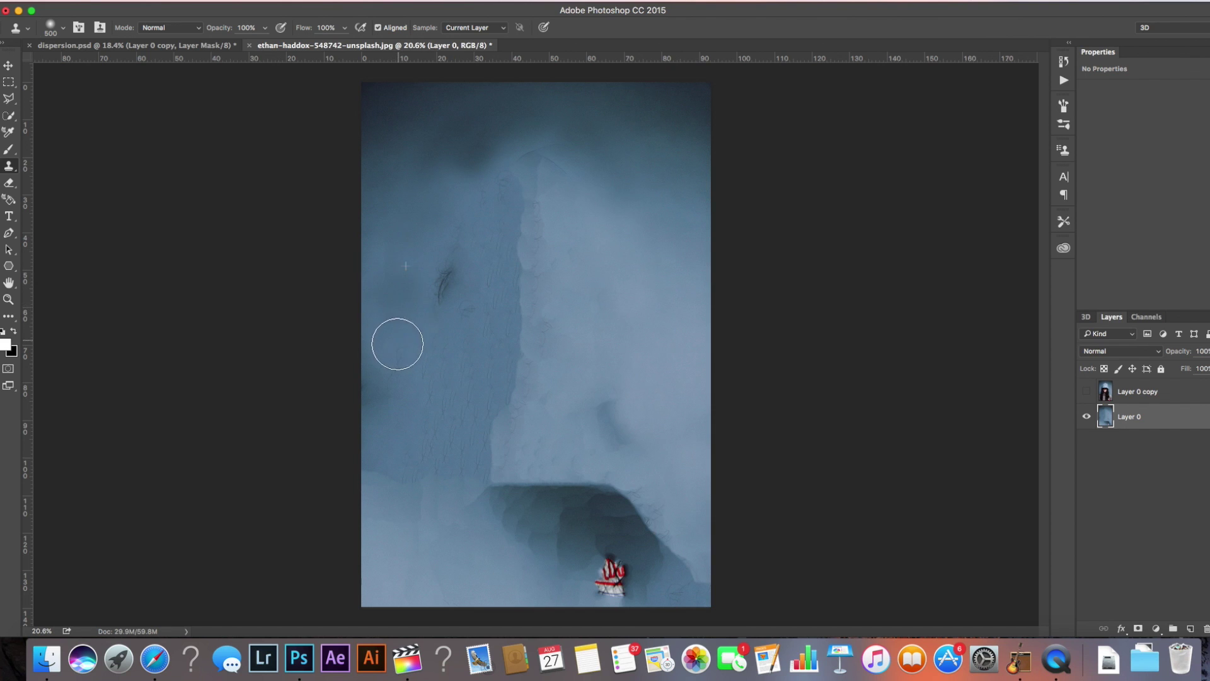
pyautogui.keyDown('alt'); pyautogui.click(419, 231); pyautogui.keyUp('alt')
pyautogui.moveTo(393, 240)
pyautogui.mouseDown()
pyautogui.moveTo(382, 306)
pyautogui.moveTo(396, 221)
pyautogui.mouseUp()
pyautogui.keyDown('alt'); pyautogui.click(411, 220); pyautogui.keyUp('alt')
pyautogui.moveTo(372, 262)
pyautogui.mouseDown()
pyautogui.moveTo(384, 297)
pyautogui.moveTo(395, 294)
pyautogui.mouseUp()
pyautogui.keyDown('alt'); pyautogui.click(440, 181); pyautogui.keyUp('alt')
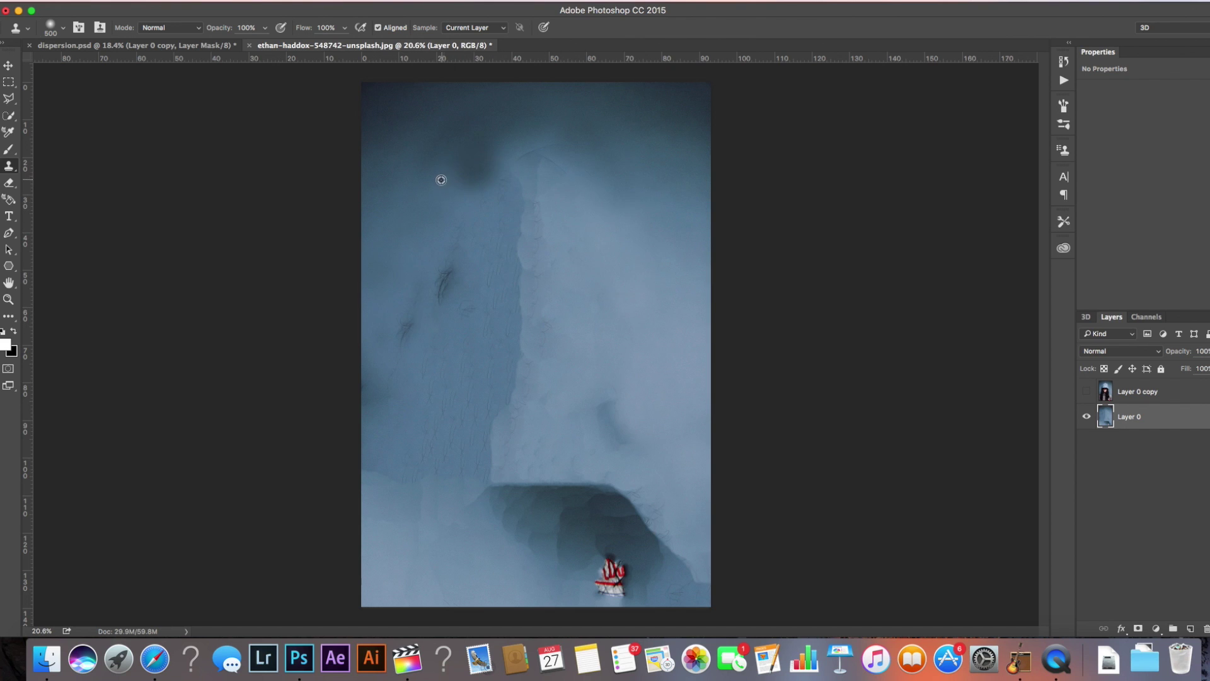
# Clone background over the remaining tip of the cap outline, and undo the stray patch in the middle of the image
pyautogui.moveTo(554, 149)
pyautogui.mouseDown()
pyautogui.moveTo(535, 149)
pyautogui.moveTo(558, 161)
pyautogui.moveTo(505, 146)
pyautogui.moveTo(555, 144)
pyautogui.mouseUp()
pyautogui.click(668, 377)
pyautogui.press('alt+super+z')
pyautogui.press('alt+super+z')
pyautogui.keyDown('alt'); pyautogui.click(658, 193); pyautogui.keyUp('alt')
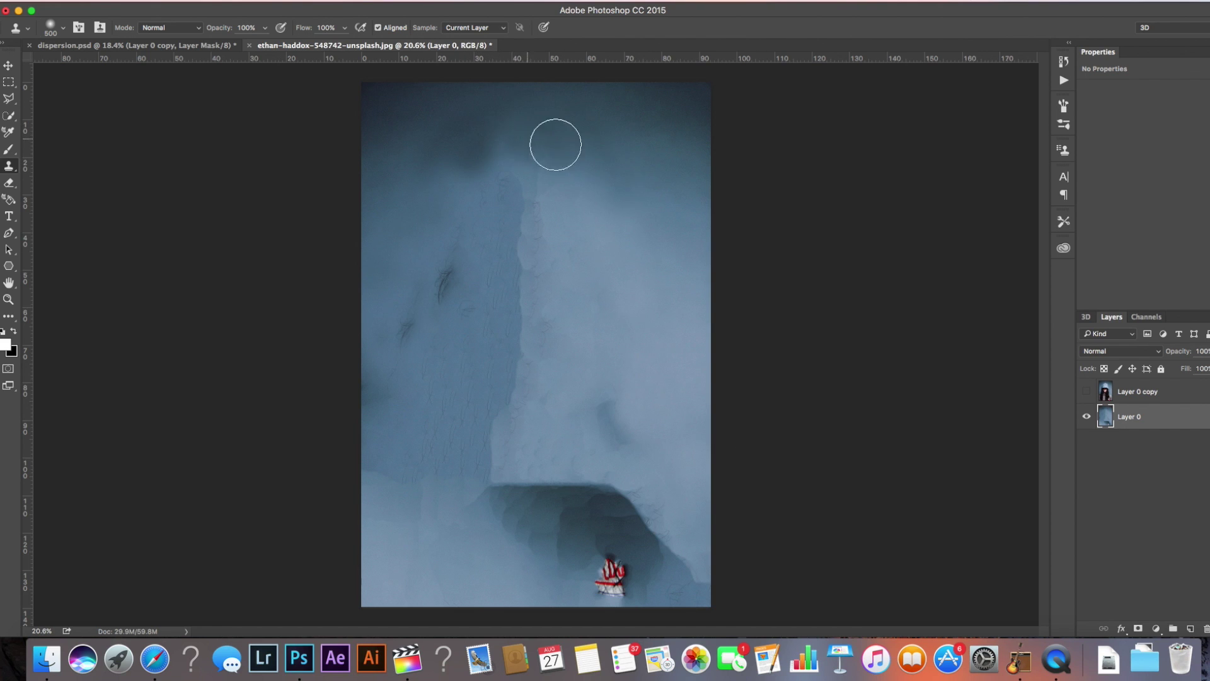
pyautogui.click(492, 341)
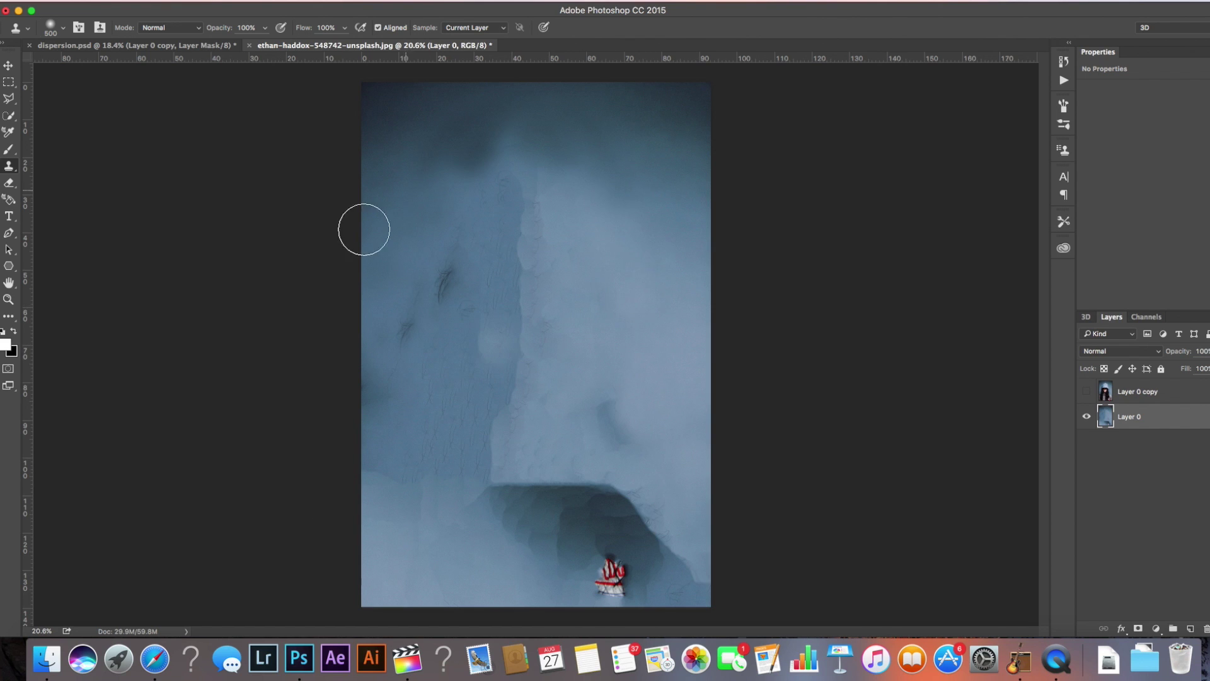
pyautogui.press('super+z')
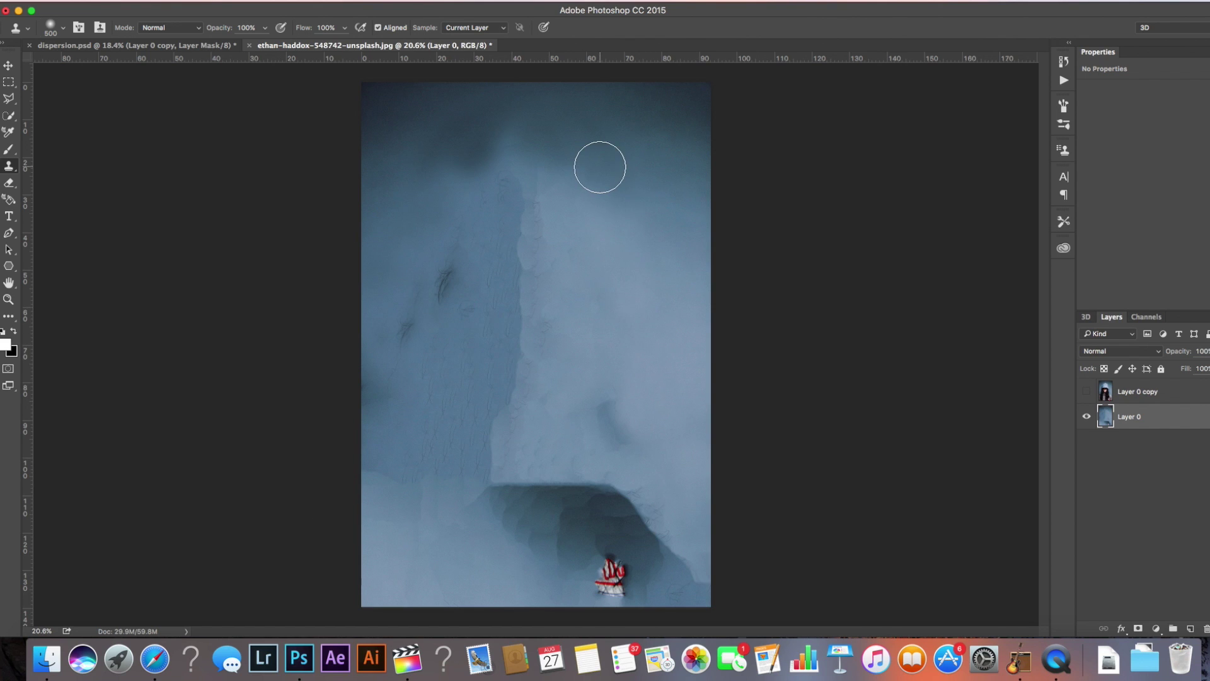
# Show the Layer 0 copy, make it the active layer and clear the quick selection that spilled into the background
pyautogui.click(1087, 392)
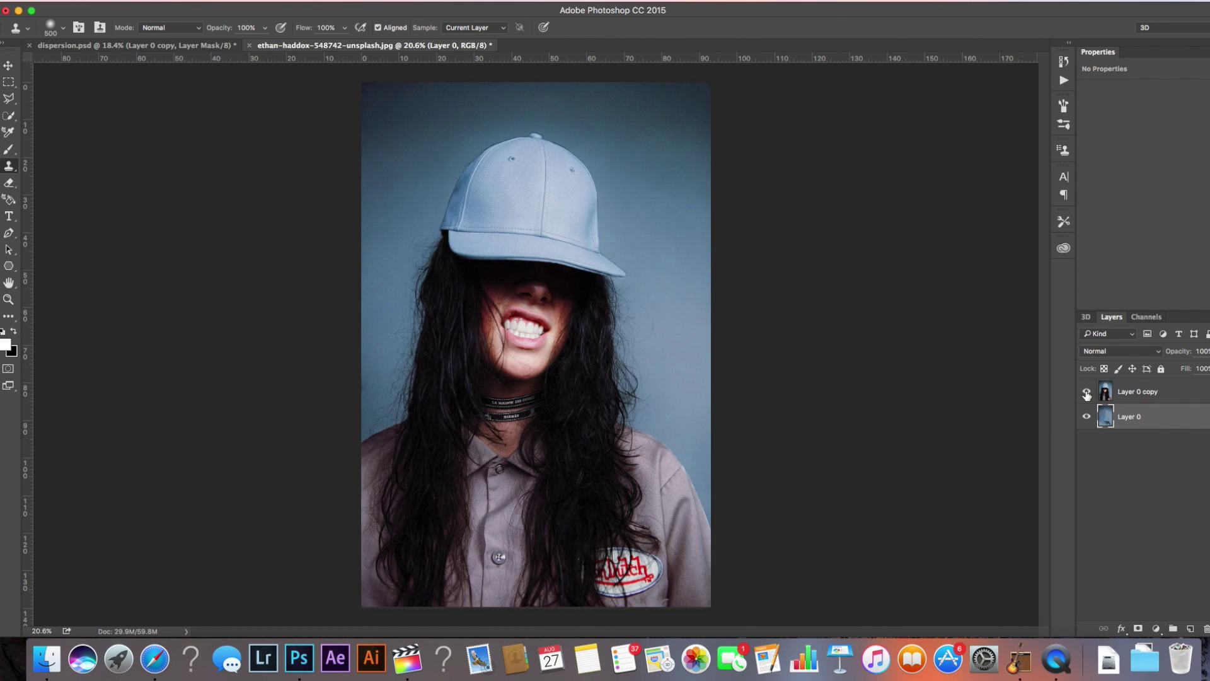
pyautogui.press('w')
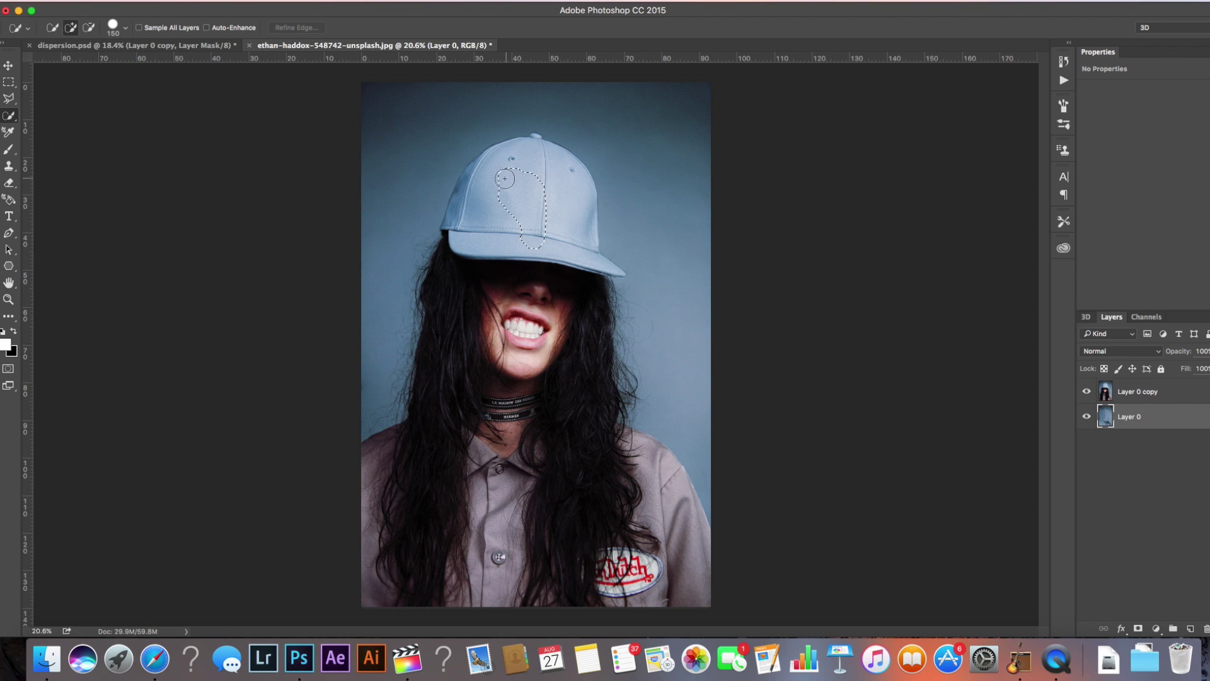
pyautogui.moveTo(535, 155)
pyautogui.mouseDown()
pyautogui.moveTo(585, 225)
pyautogui.moveTo(603, 441)
pyautogui.mouseUp()
pyautogui.moveTo(685, 412); pyautogui.dragTo(699, 448)
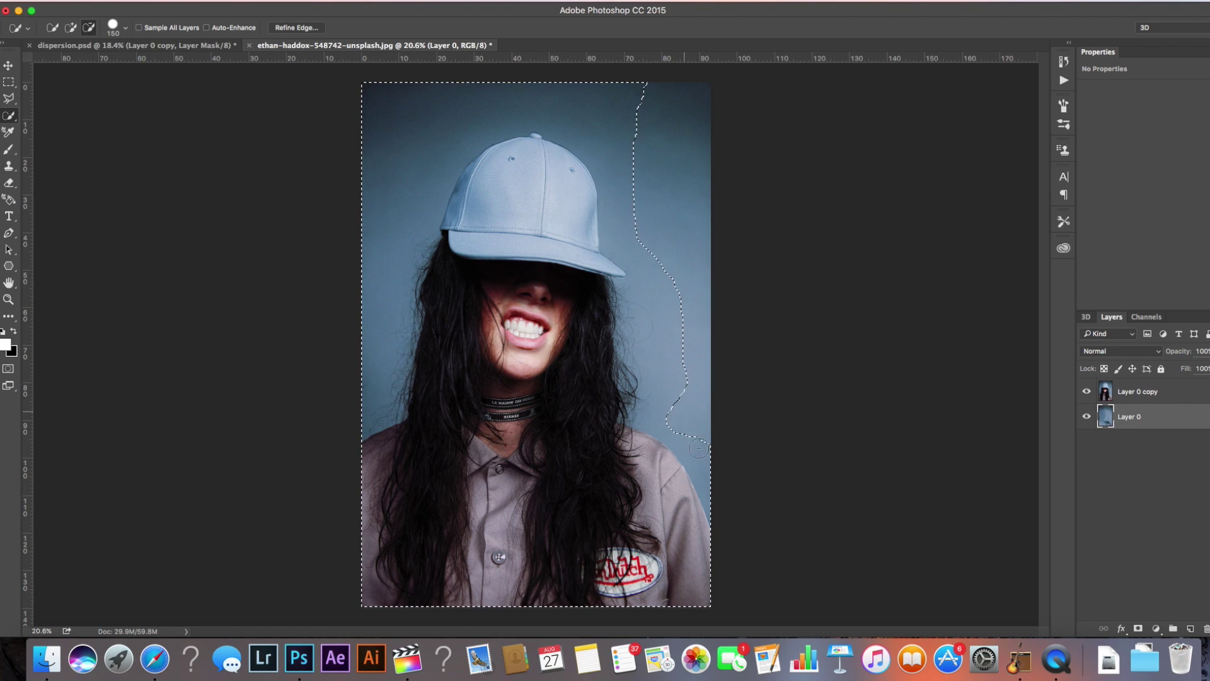
pyautogui.click(1129, 397)
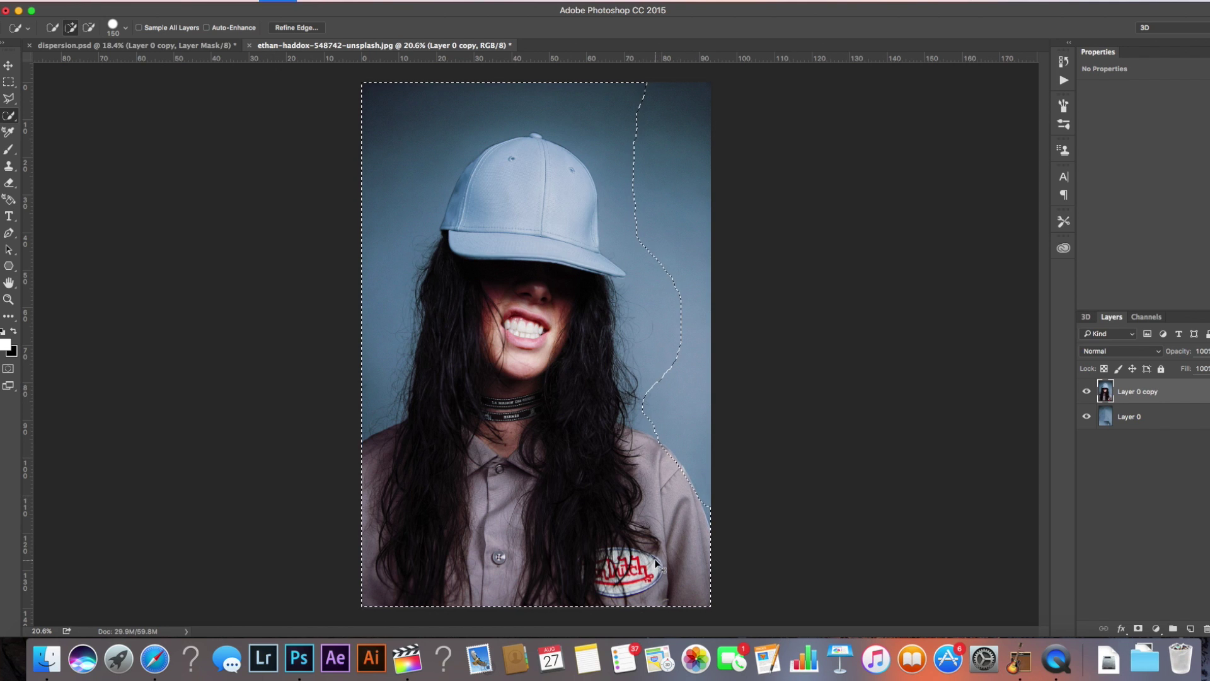
pyautogui.hotkey('ctrl', 'd')
# Select the woman on the Layer 0 copy with the Quick Selection tool, including cap, hair, shirt and logo patch
pyautogui.moveTo(657, 567)
pyautogui.mouseDown()
pyautogui.moveTo(608, 460)
pyautogui.moveTo(527, 369)
pyautogui.moveTo(542, 170)
pyautogui.mouseUp()
pyautogui.moveTo(460, 207)
pyautogui.mouseDown()
pyautogui.moveTo(435, 384)
pyautogui.moveTo(409, 447)
pyautogui.moveTo(384, 462)
pyautogui.mouseUp()
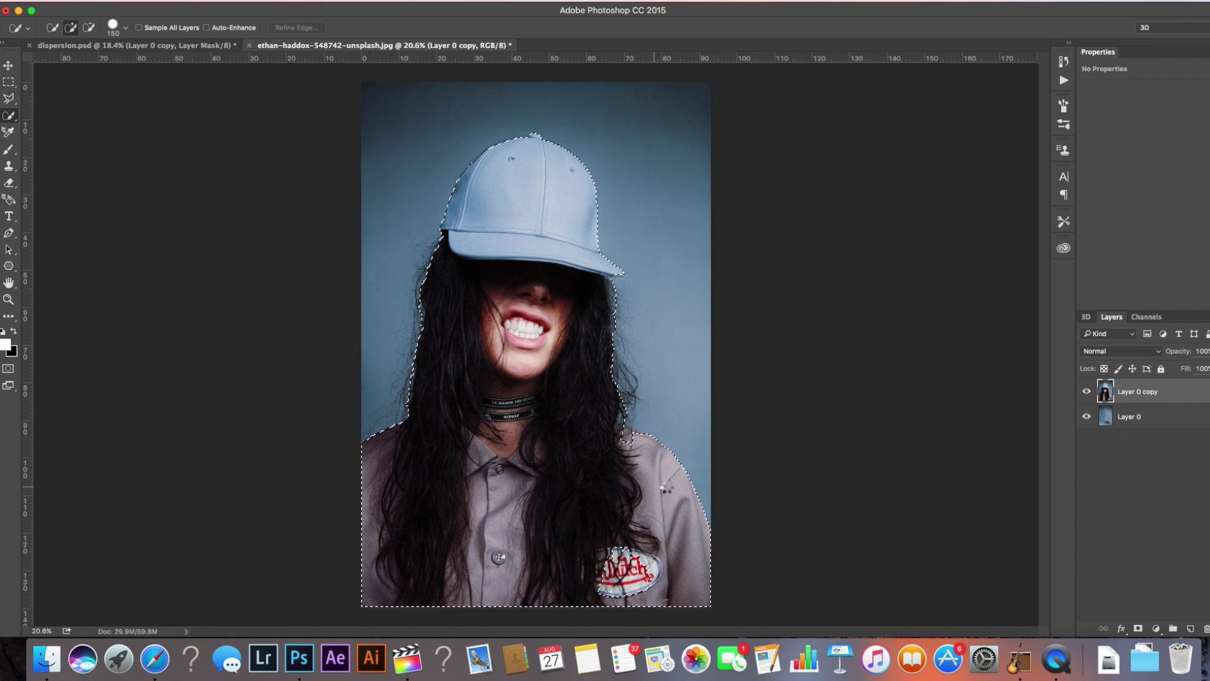
pyautogui.moveTo(649, 572)
pyautogui.mouseDown()
pyautogui.moveTo(608, 581)
pyautogui.moveTo(602, 558)
pyautogui.moveTo(662, 552)
pyautogui.mouseUp()
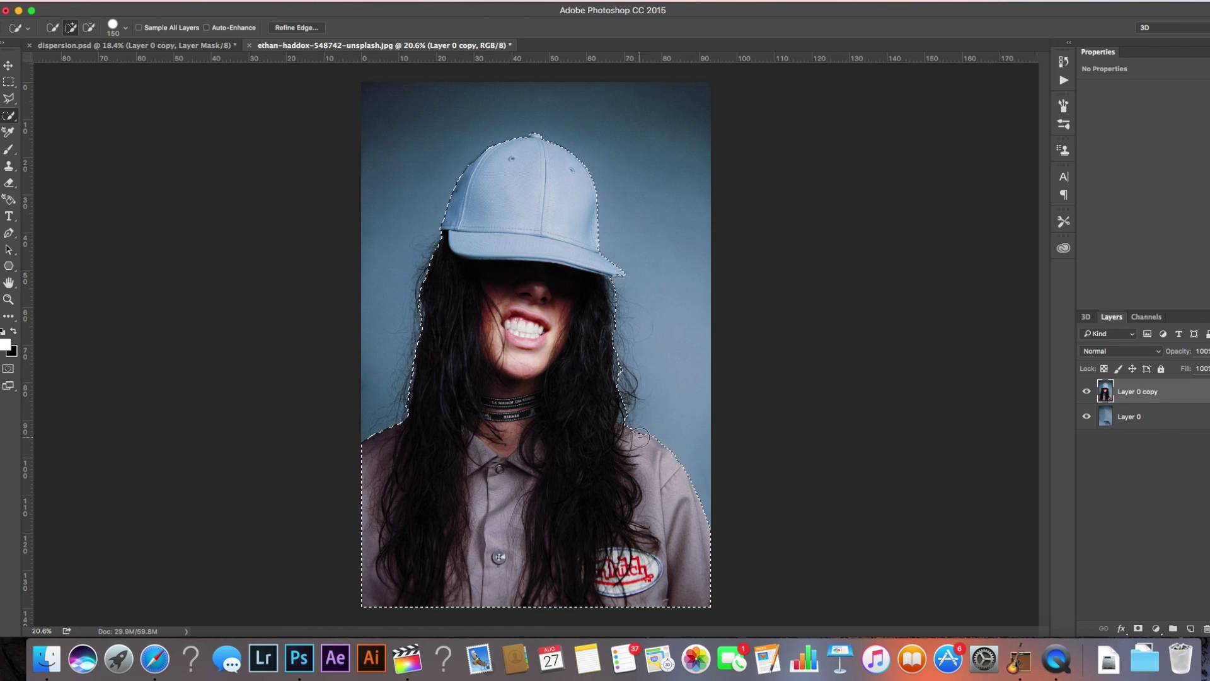
# Refine the selection's edge with the Refine Radius brush along the hair on both sides, the shoulder and the cap's brim
pyautogui.click(288, 28)
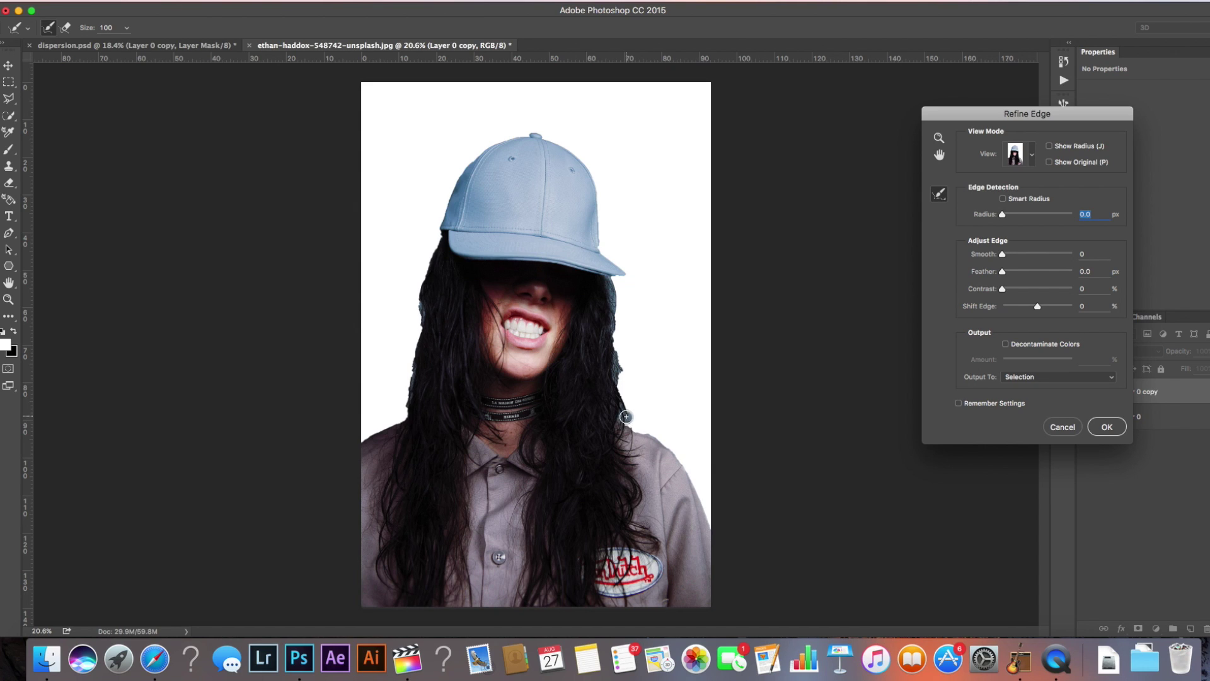
pyautogui.moveTo(605, 290); pyautogui.dragTo(609, 411)
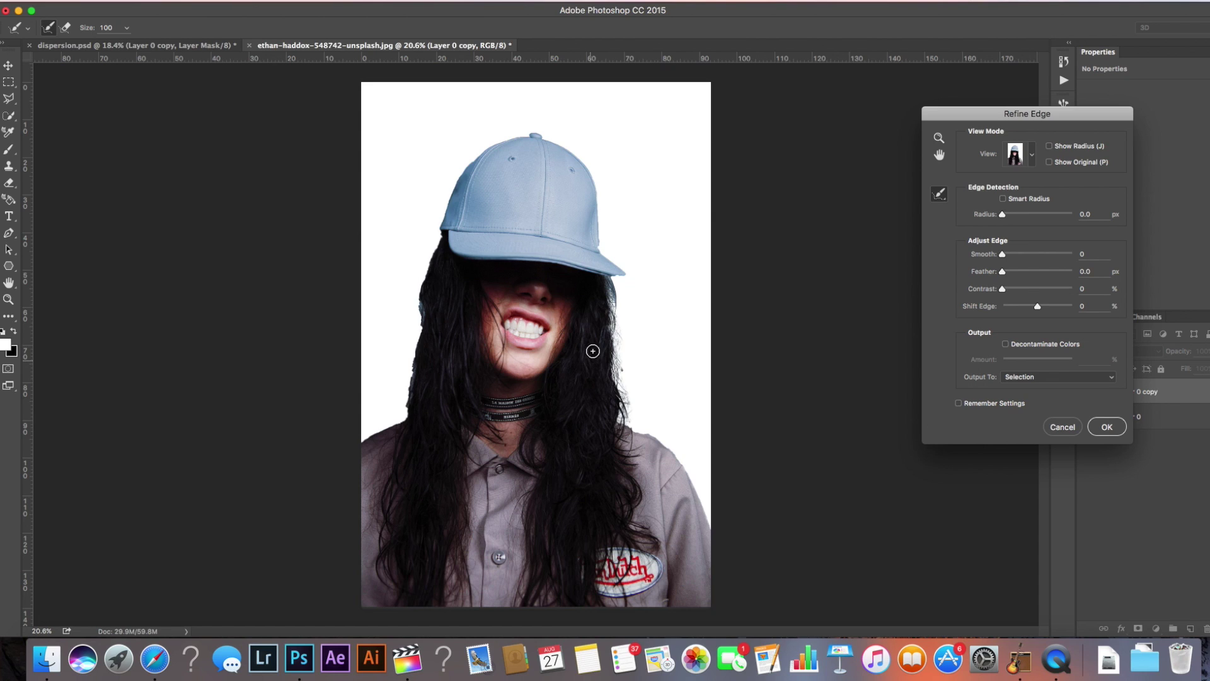
pyautogui.click(608, 281)
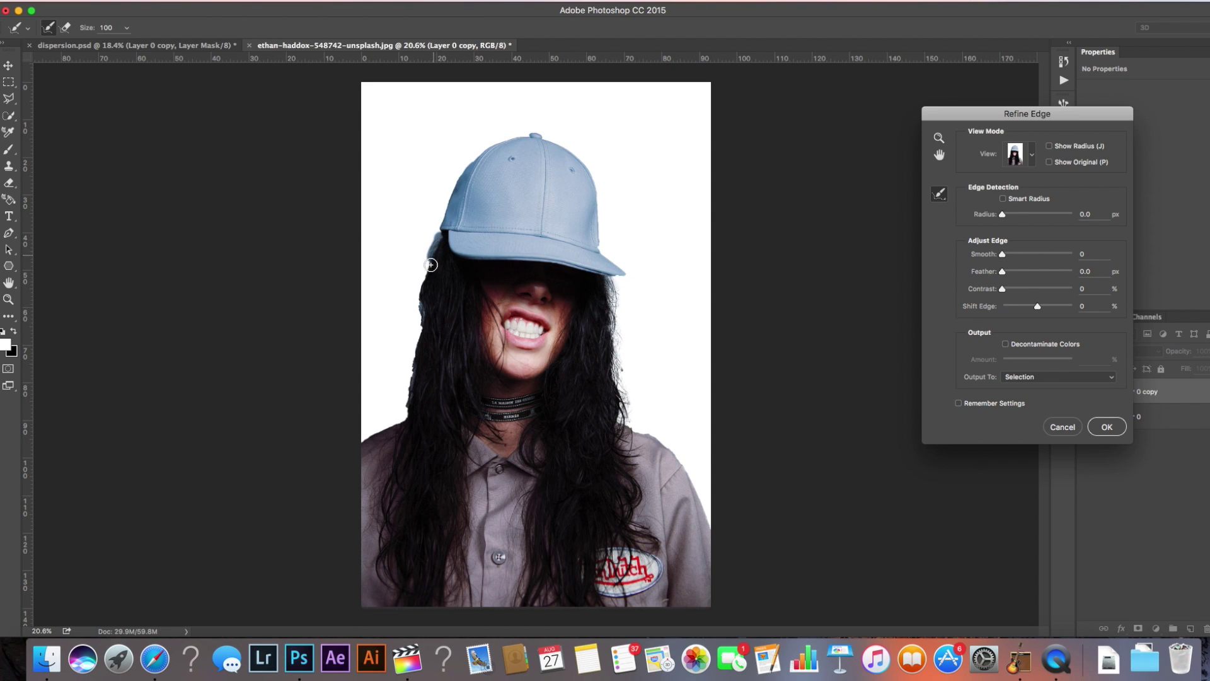
pyautogui.moveTo(408, 429)
pyautogui.mouseDown()
pyautogui.moveTo(417, 376)
pyautogui.moveTo(397, 427)
pyautogui.moveTo(411, 395)
pyautogui.moveTo(414, 421)
pyautogui.moveTo(416, 349)
pyautogui.mouseUp()
pyautogui.click(402, 415)
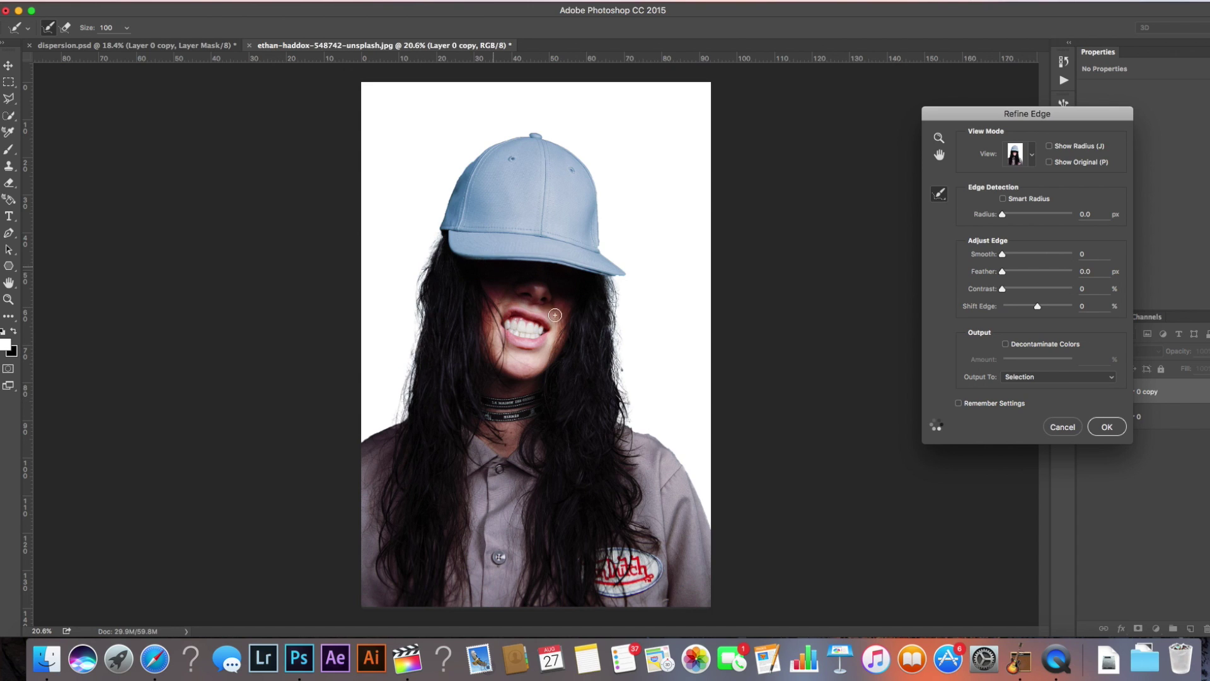
pyautogui.moveTo(630, 432); pyautogui.dragTo(689, 477)
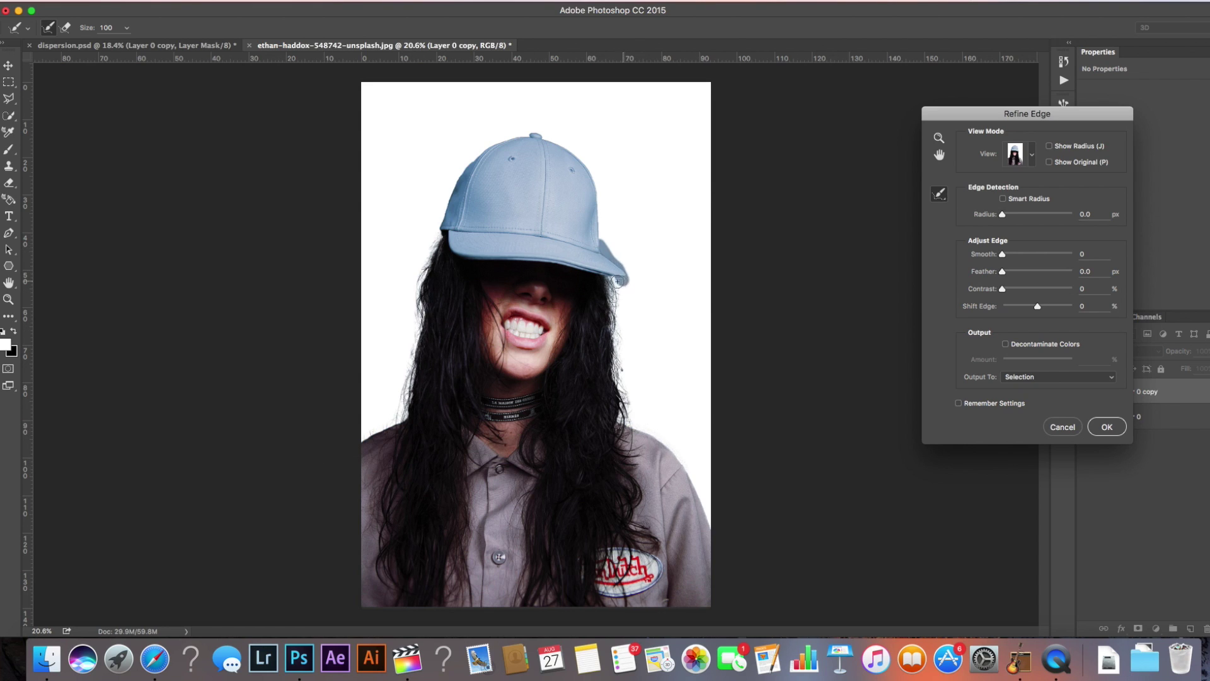
pyautogui.moveTo(617, 281); pyautogui.dragTo(613, 282)
# Output the refined selection as a Layer Mask on the Layer 0 copy, and compare the image with that layer hidden and shown
pyautogui.click(1049, 379)
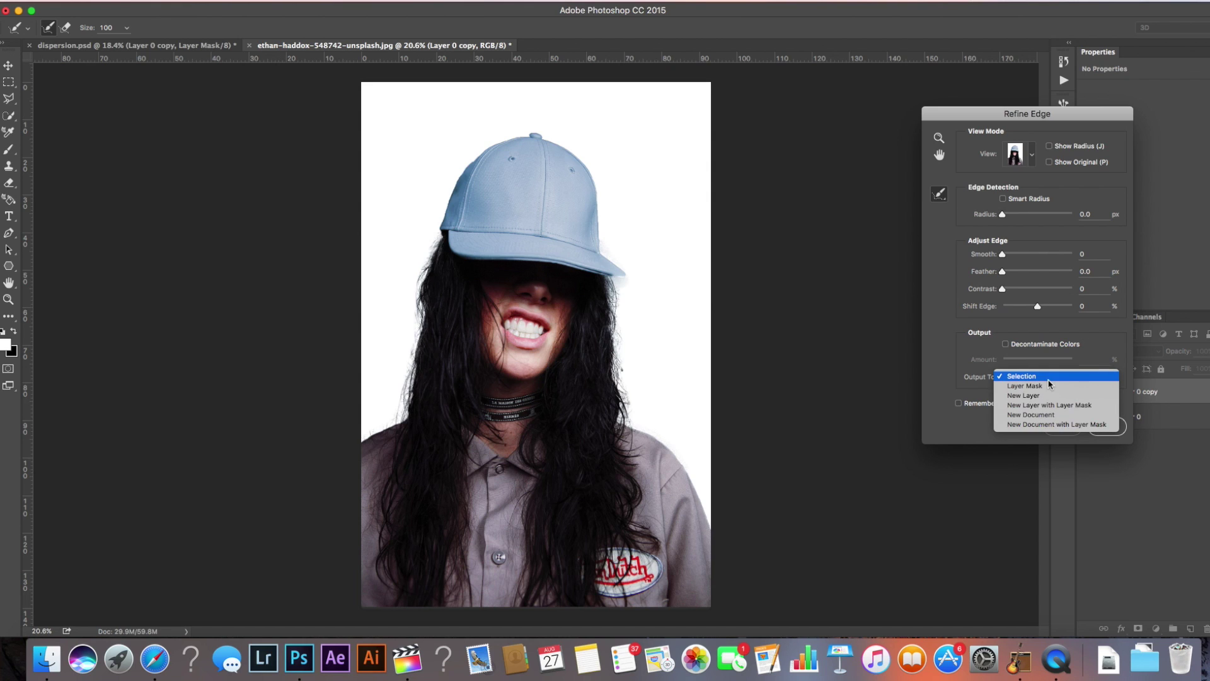
pyautogui.click(1038, 387)
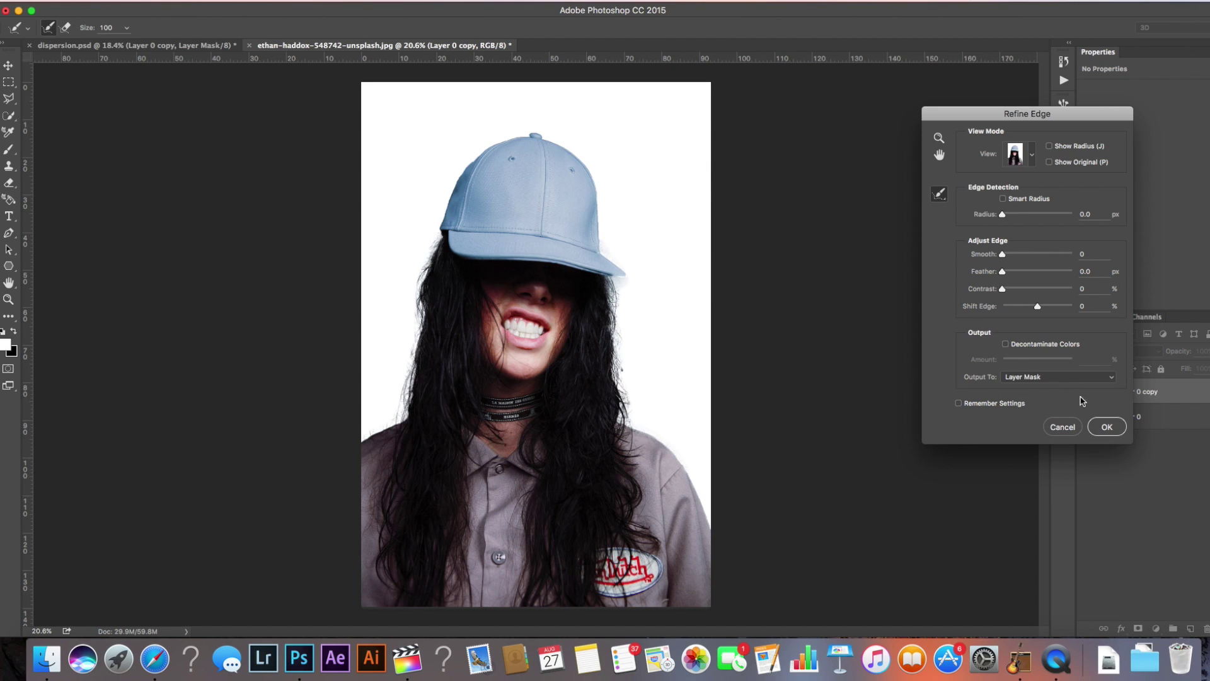
pyautogui.click(1107, 427)
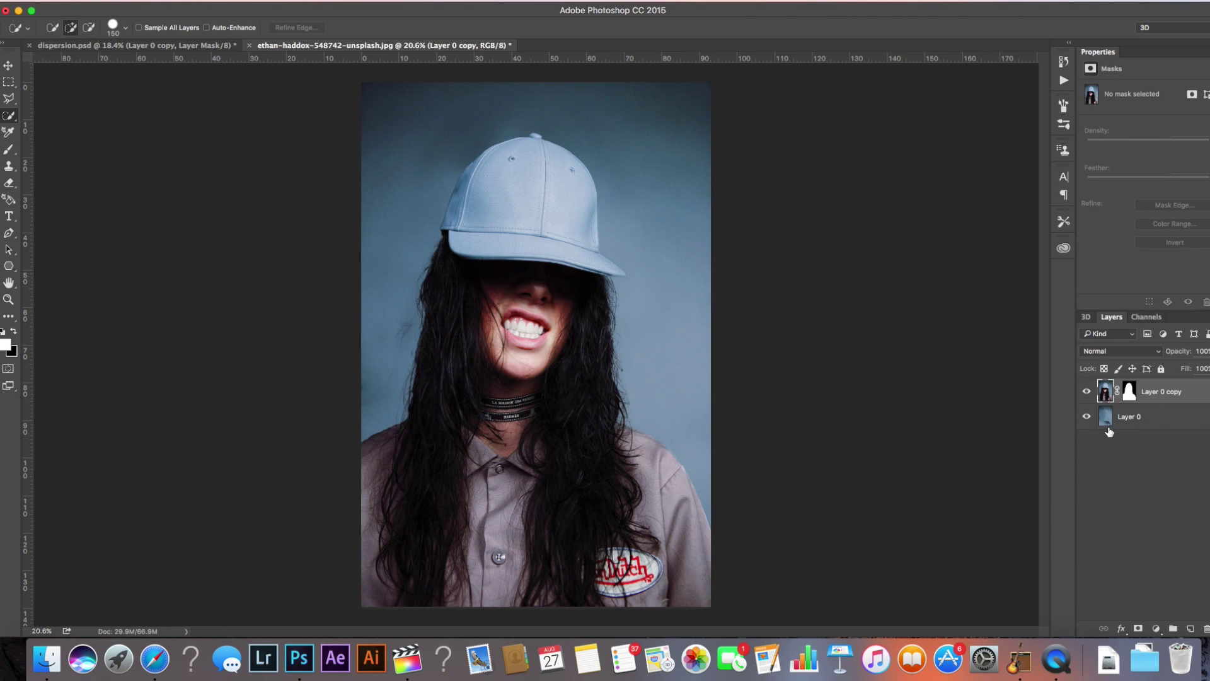
pyautogui.click(1087, 392)
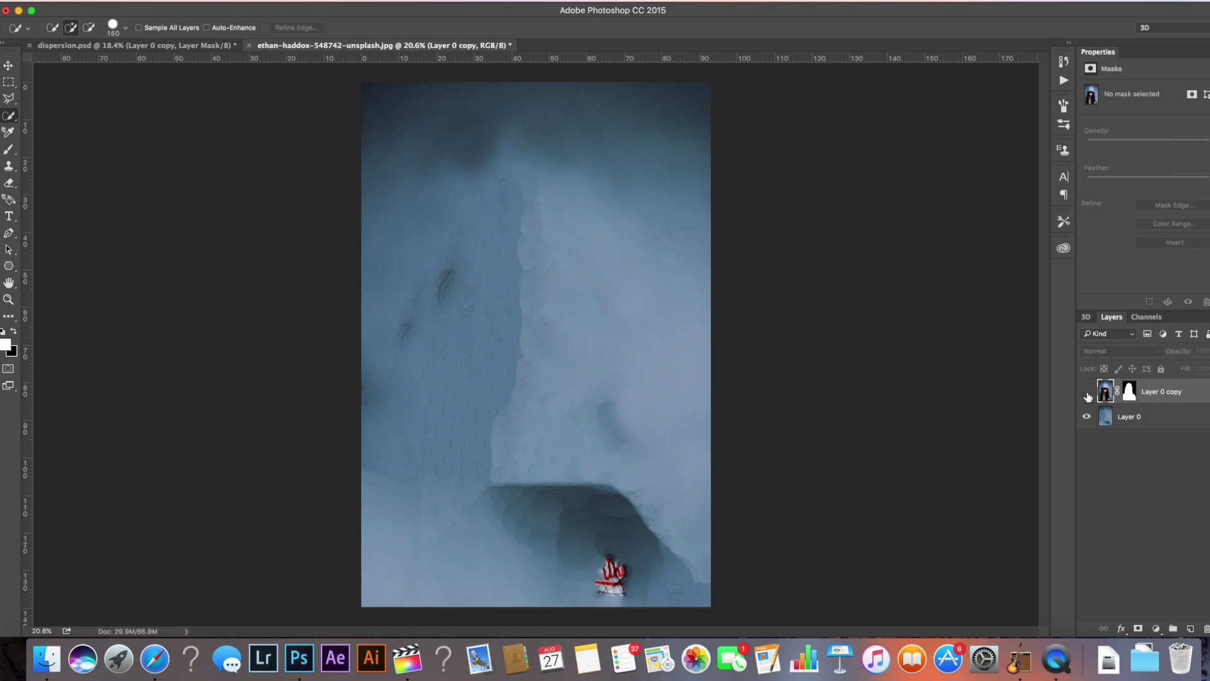
pyautogui.click(1087, 393)
pyautogui.click(1087, 393)
pyautogui.click(1087, 394)
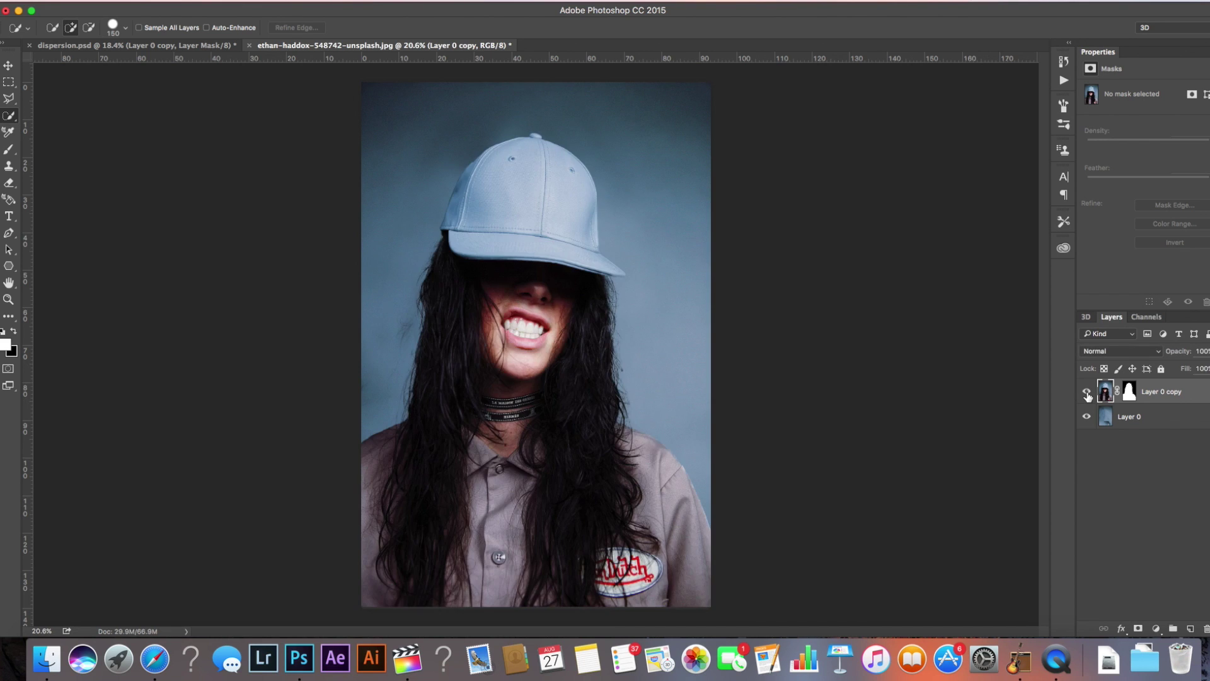
pyautogui.click(1087, 393)
pyautogui.click(1087, 393)
# Clone background on Layer 0 over the dark mark showing beside the hair on the left
pyautogui.click(1140, 423)
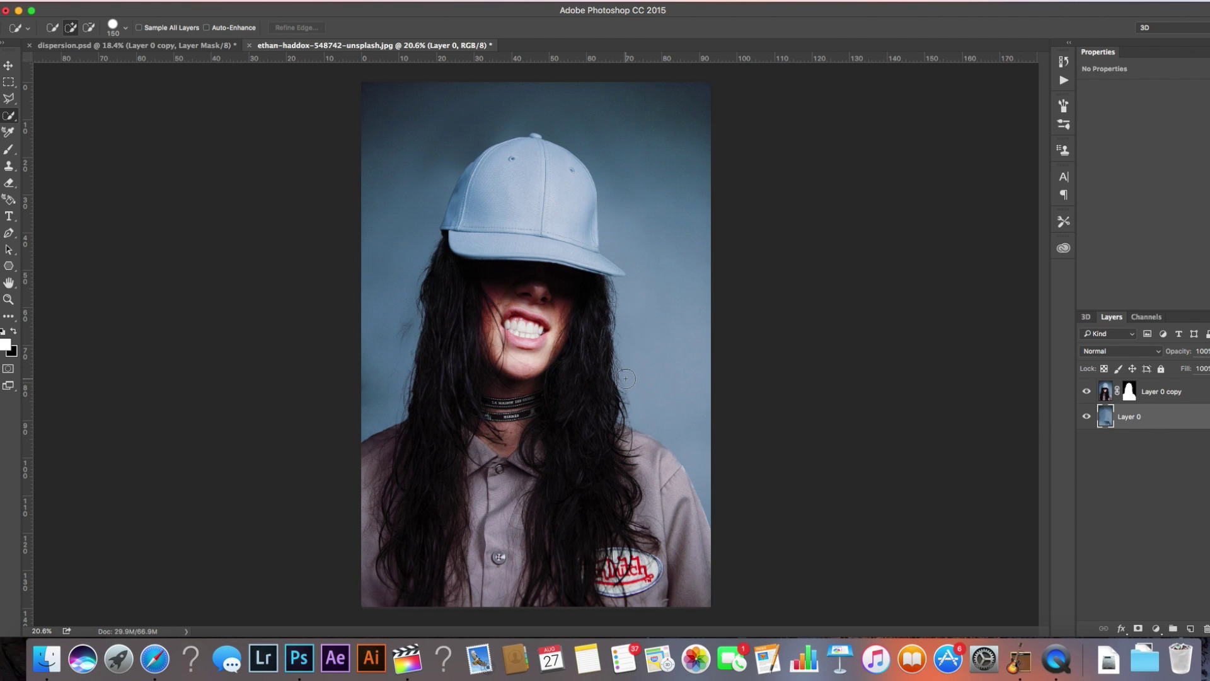
pyautogui.press('s')
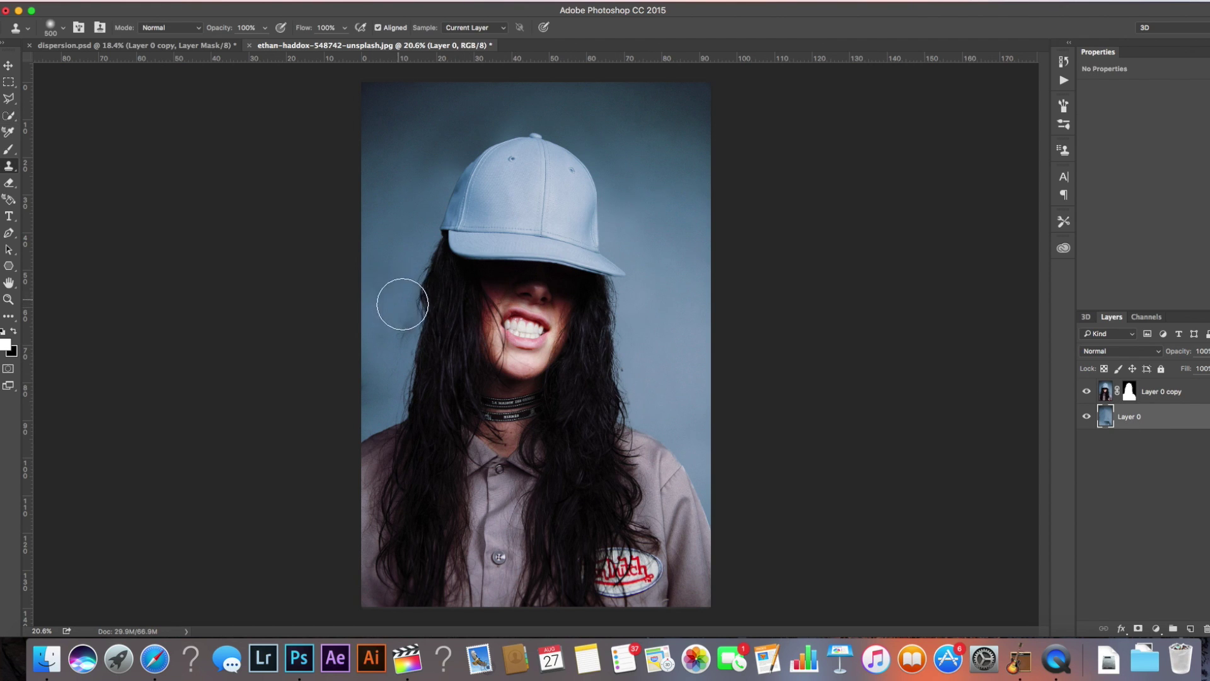
pyautogui.moveTo(409, 322); pyautogui.dragTo(401, 398)
# Duplicate the masked Layer 0 copy, hide the new duplicate and make Layer 0 copy the active layer
pyautogui.click(1189, 400)
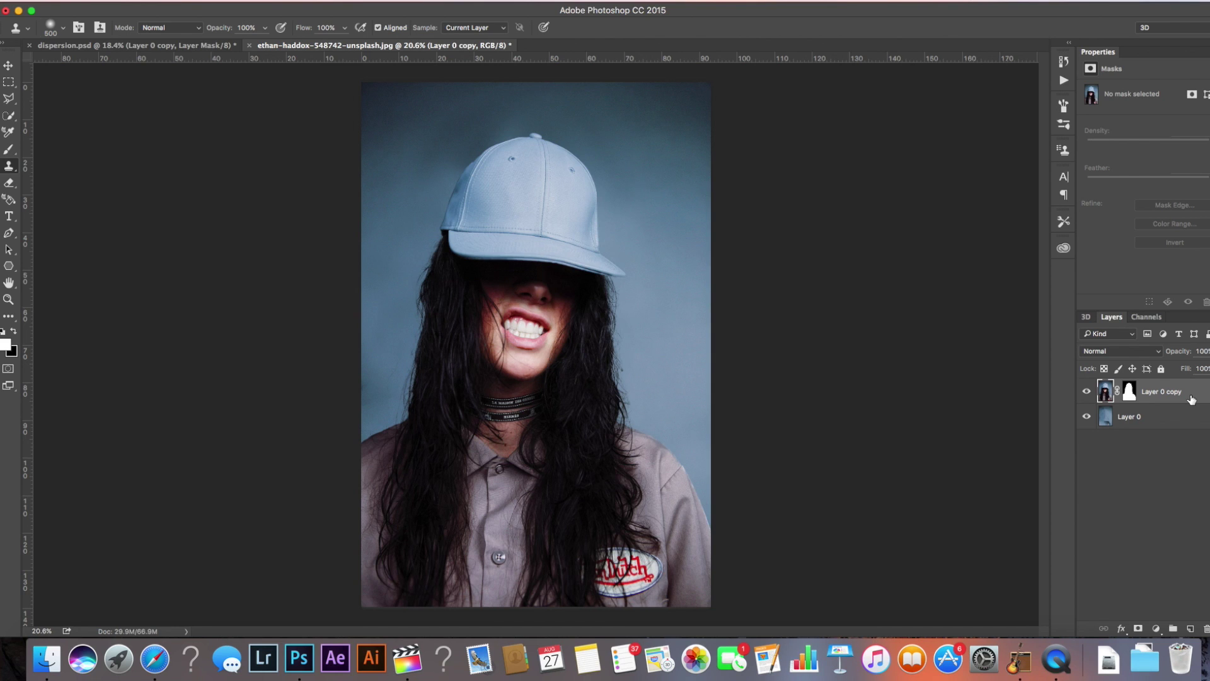
pyautogui.press('super+j')
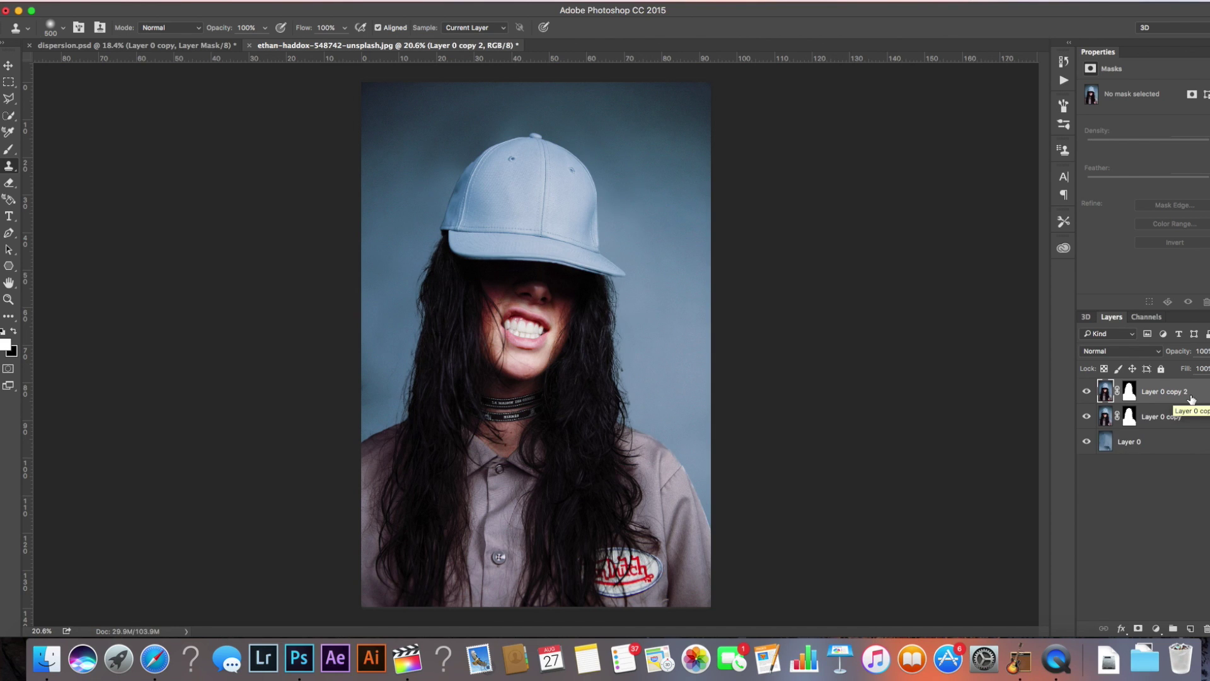
pyautogui.click(1086, 393)
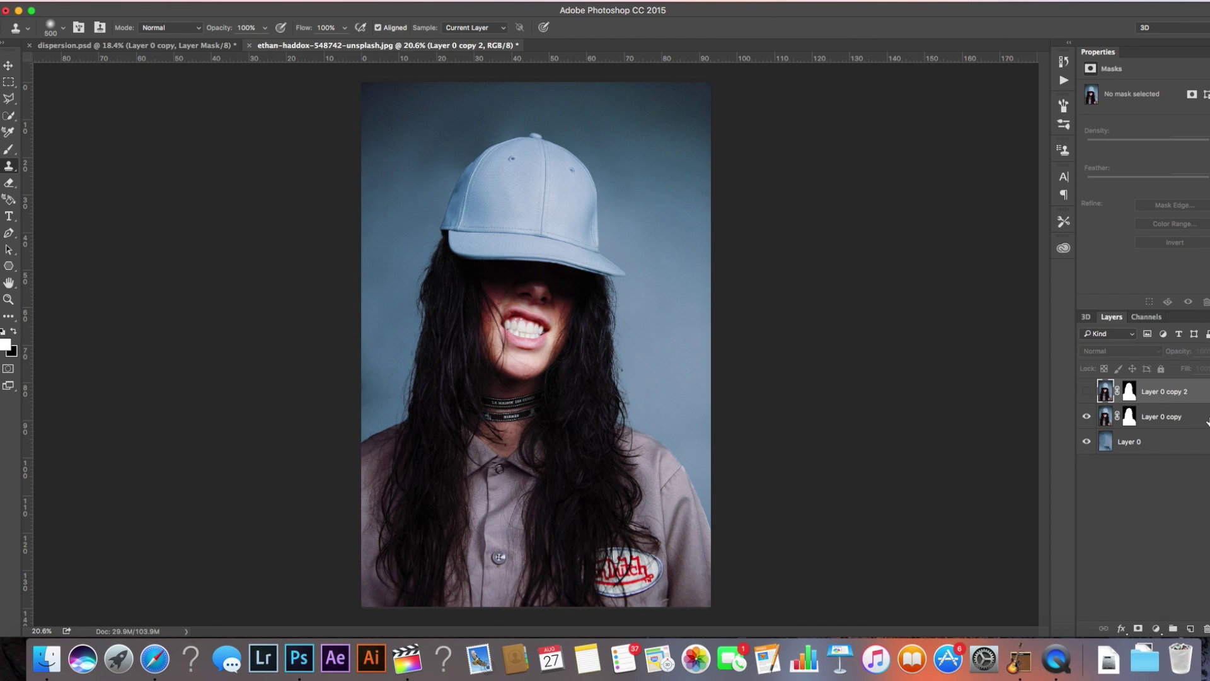
pyautogui.click(1207, 420)
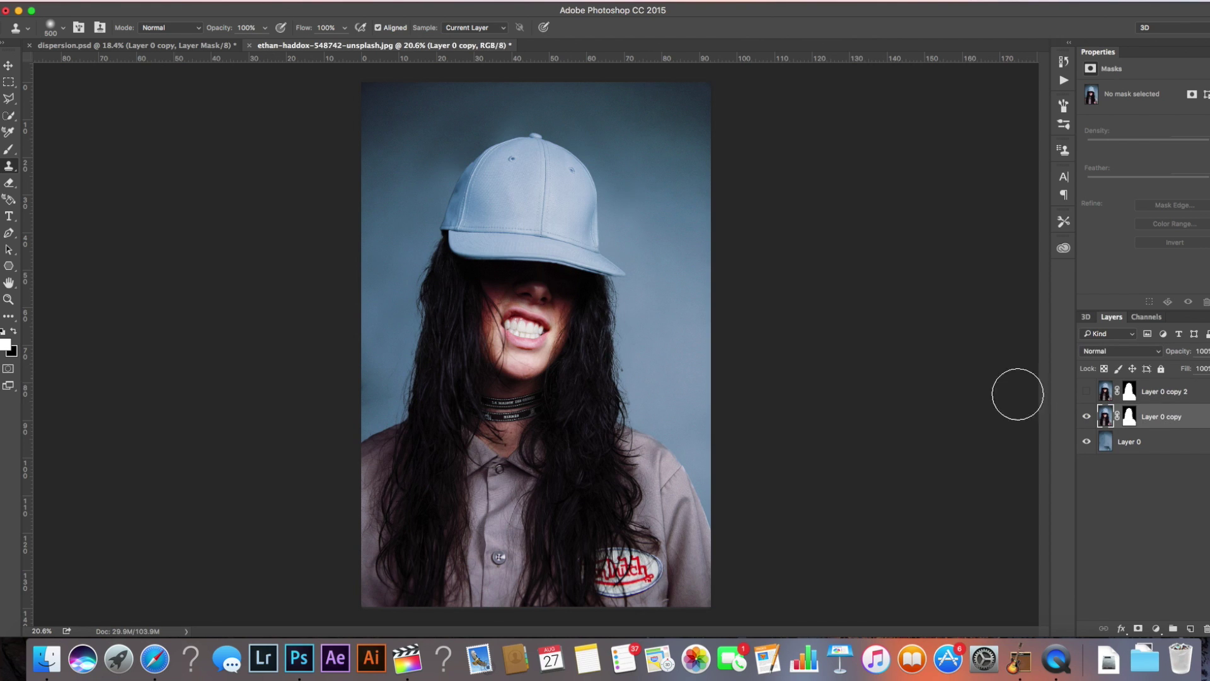
# Open Layer 0 copy in Liquify, set the brush size to 637 and push the cap's right side out to the image's right edge
pyautogui.click(313, 0)
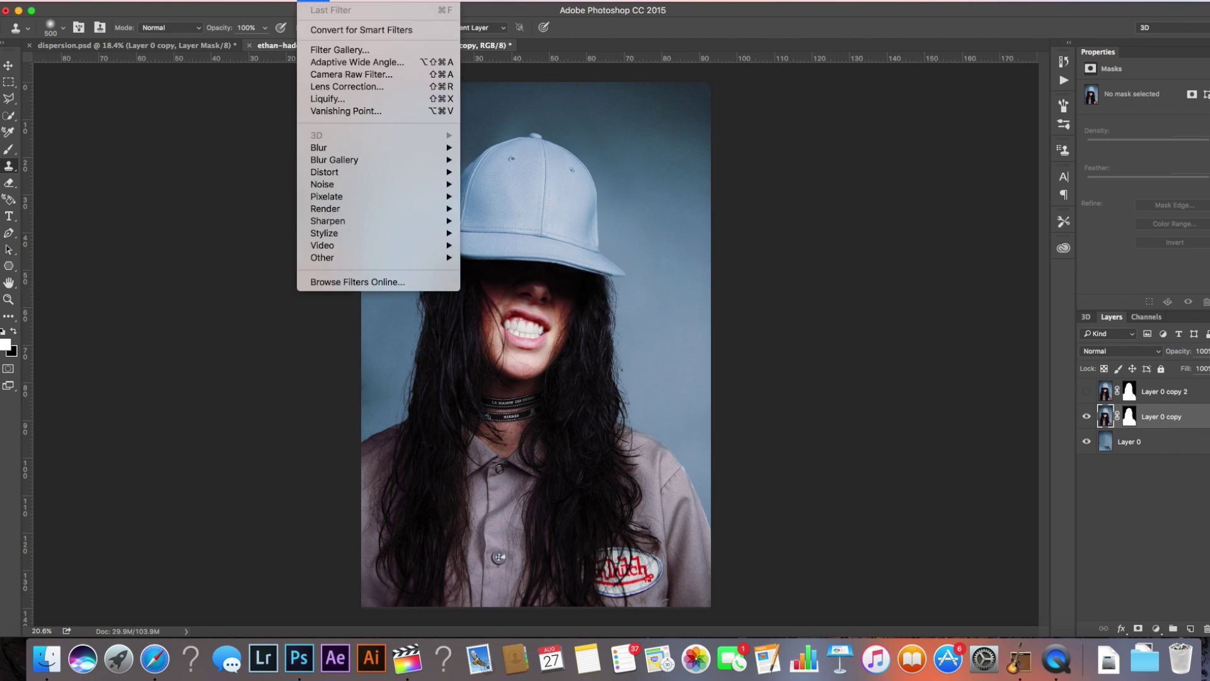
pyautogui.click(328, 99)
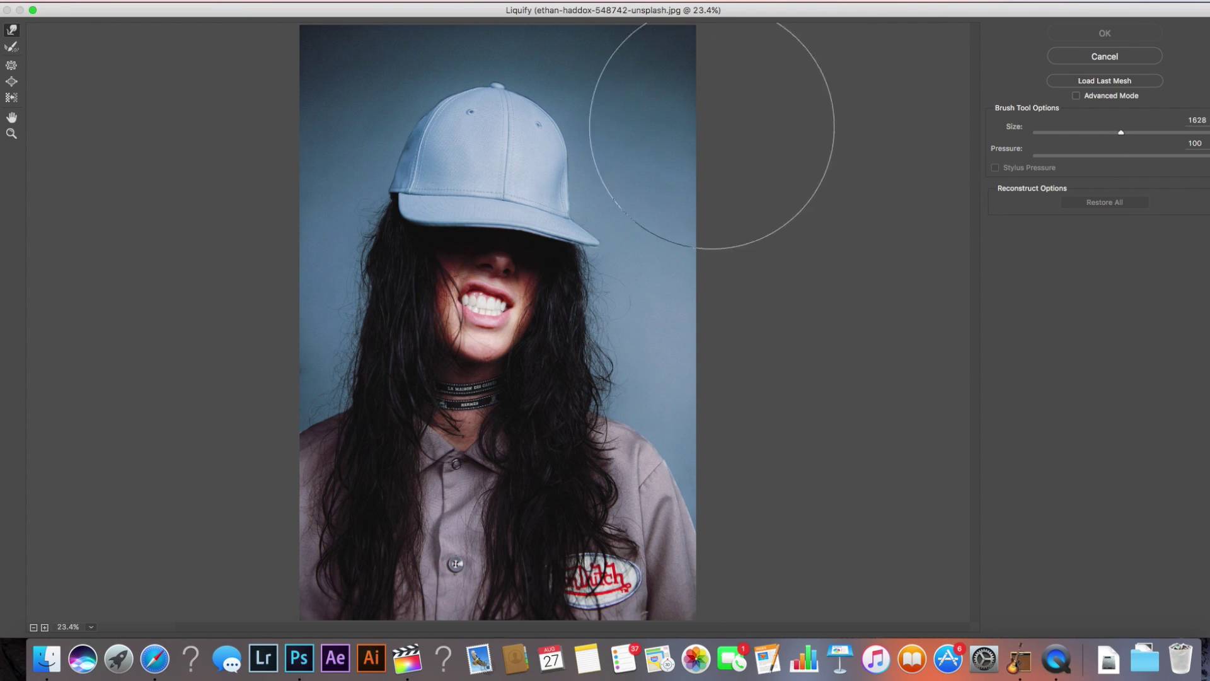
pyautogui.click(1092, 132)
pyautogui.moveTo(1091, 129); pyautogui.dragTo(1098, 131)
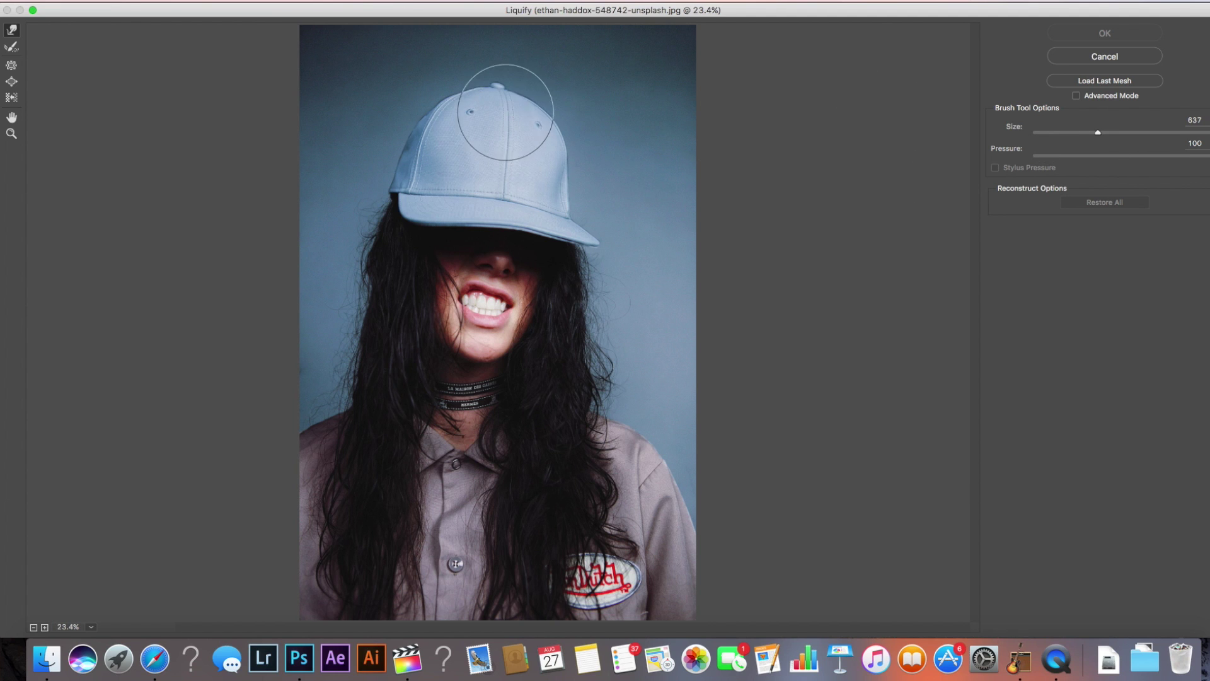
pyautogui.moveTo(494, 127); pyautogui.dragTo(732, 60)
pyautogui.moveTo(584, 159); pyautogui.dragTo(791, 104)
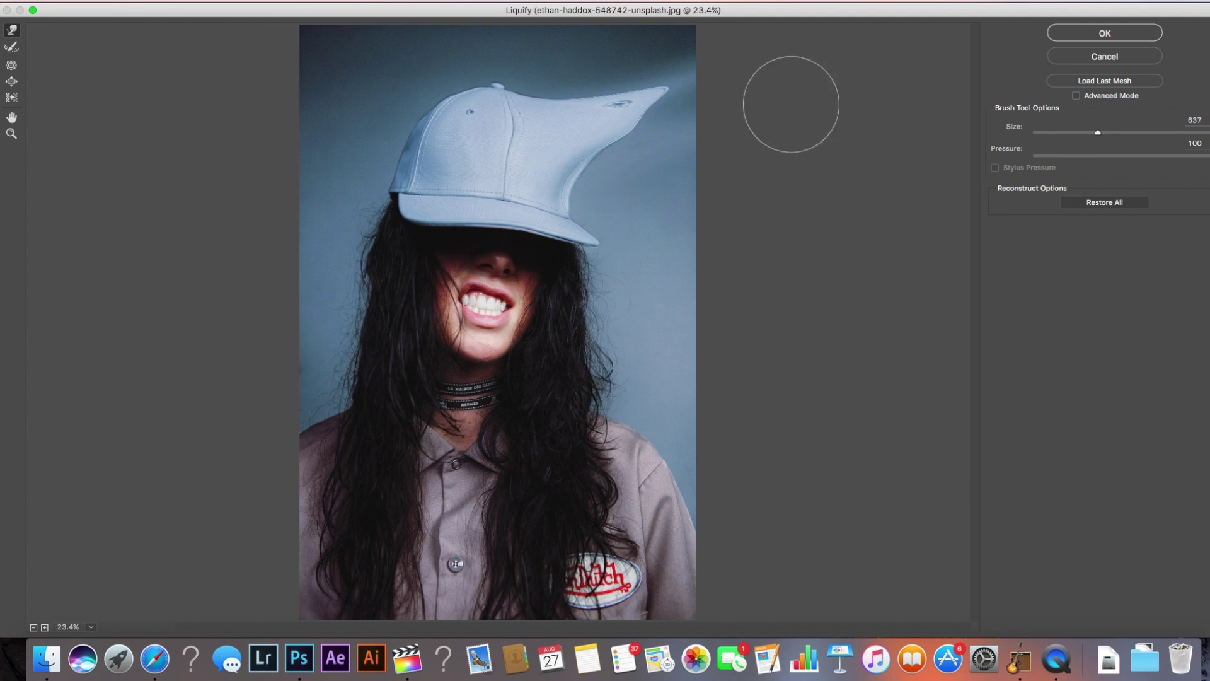
pyautogui.moveTo(554, 189); pyautogui.dragTo(779, 172)
pyautogui.moveTo(571, 170); pyautogui.dragTo(738, 130)
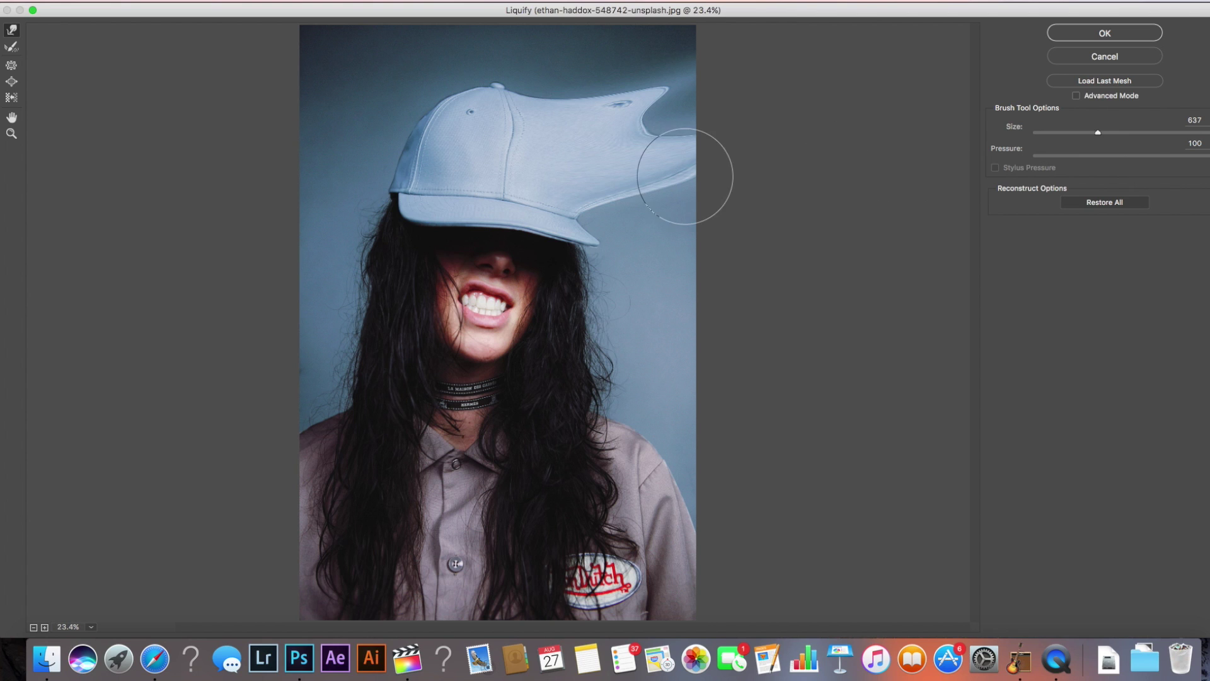
pyautogui.moveTo(598, 127); pyautogui.dragTo(829, 3)
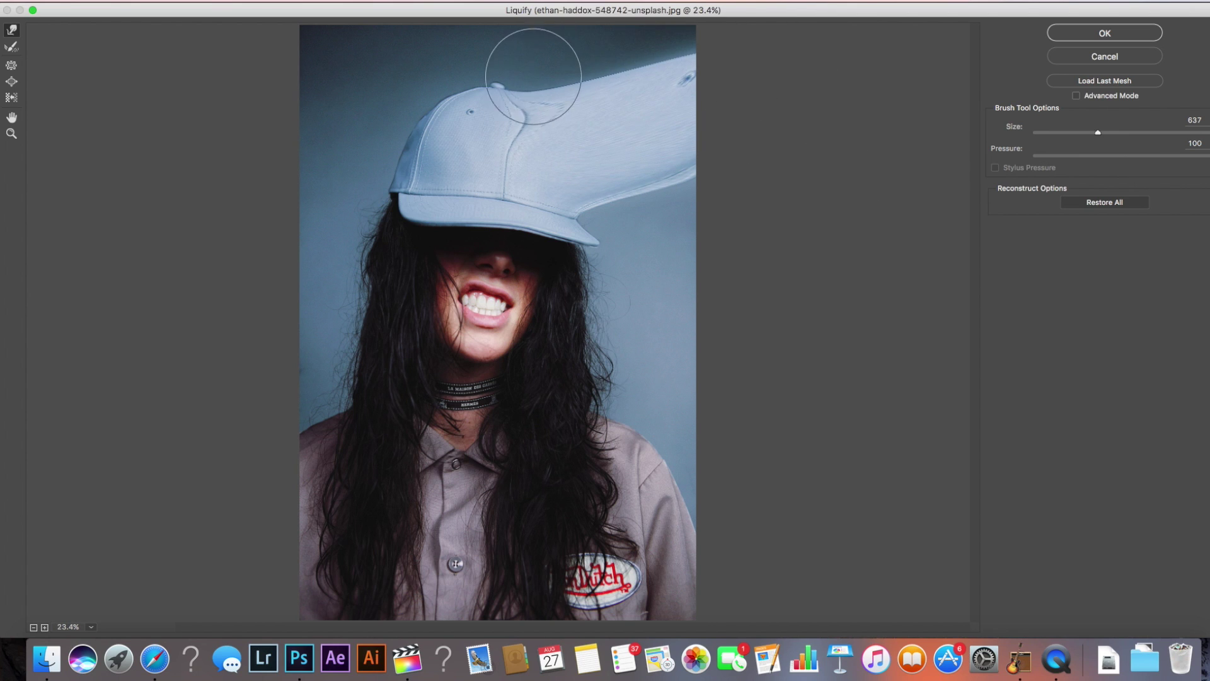
# Stretch the crown of the cap up and to the right with the Forward Warp brush until it reaches the image's top edge
pyautogui.moveTo(533, 77); pyautogui.dragTo(683, 9)
pyautogui.moveTo(588, 68); pyautogui.dragTo(726, 12)
pyautogui.moveTo(551, 90); pyautogui.dragTo(729, 24)
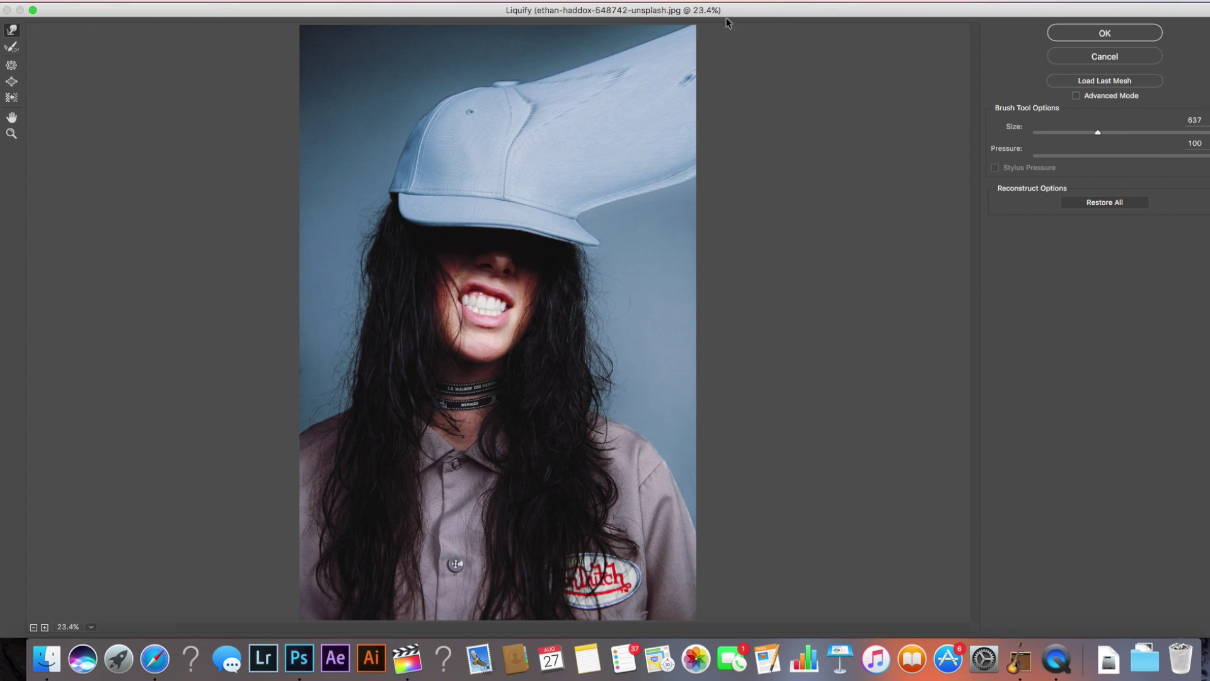
pyautogui.moveTo(504, 73); pyautogui.dragTo(577, 14)
pyautogui.moveTo(506, 99)
pyautogui.mouseDown()
pyautogui.moveTo(492, 41)
pyautogui.moveTo(490, 54)
pyautogui.moveTo(500, 32)
pyautogui.moveTo(595, 27)
pyautogui.mouseUp()
pyautogui.moveTo(570, 74); pyautogui.dragTo(689, 30)
# Pull the brim, the hair and the shoulder out to the image's right edge, smooth the streaks and apply Liquify
pyautogui.moveTo(772, 95)
pyautogui.mouseDown()
pyautogui.moveTo(637, 183)
pyautogui.moveTo(659, 195)
pyautogui.moveTo(594, 199)
pyautogui.moveTo(758, 214)
pyautogui.moveTo(573, 216)
pyautogui.moveTo(743, 224)
pyautogui.moveTo(616, 238)
pyautogui.moveTo(595, 258)
pyautogui.moveTo(725, 257)
pyautogui.moveTo(649, 278)
pyautogui.moveTo(687, 297)
pyautogui.moveTo(587, 292)
pyautogui.moveTo(756, 302)
pyautogui.mouseUp()
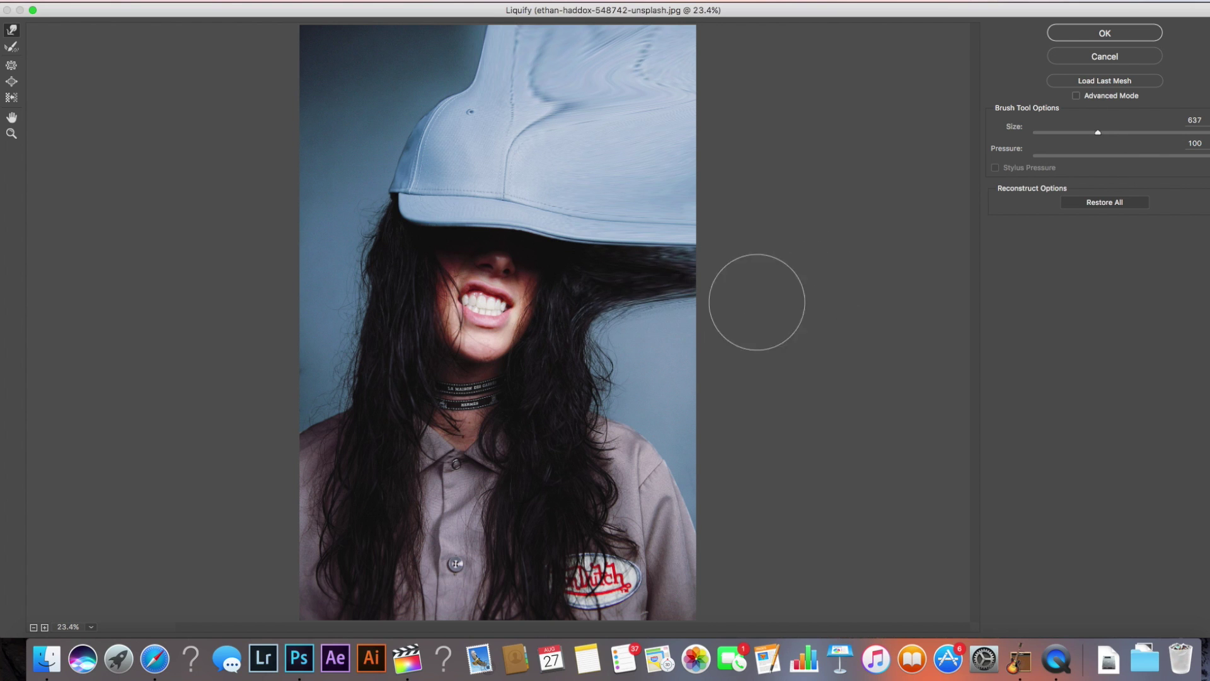
pyautogui.moveTo(573, 343); pyautogui.dragTo(819, 337)
pyautogui.moveTo(483, 155)
pyautogui.mouseDown()
pyautogui.moveTo(543, 116)
pyautogui.moveTo(527, 69)
pyautogui.moveTo(554, 107)
pyautogui.moveTo(514, 126)
pyautogui.moveTo(530, 107)
pyautogui.moveTo(670, 106)
pyautogui.moveTo(594, 110)
pyautogui.moveTo(651, 105)
pyautogui.moveTo(612, 86)
pyautogui.moveTo(683, 30)
pyautogui.moveTo(650, 104)
pyautogui.moveTo(571, 191)
pyautogui.moveTo(563, 157)
pyautogui.moveTo(713, 165)
pyautogui.mouseUp()
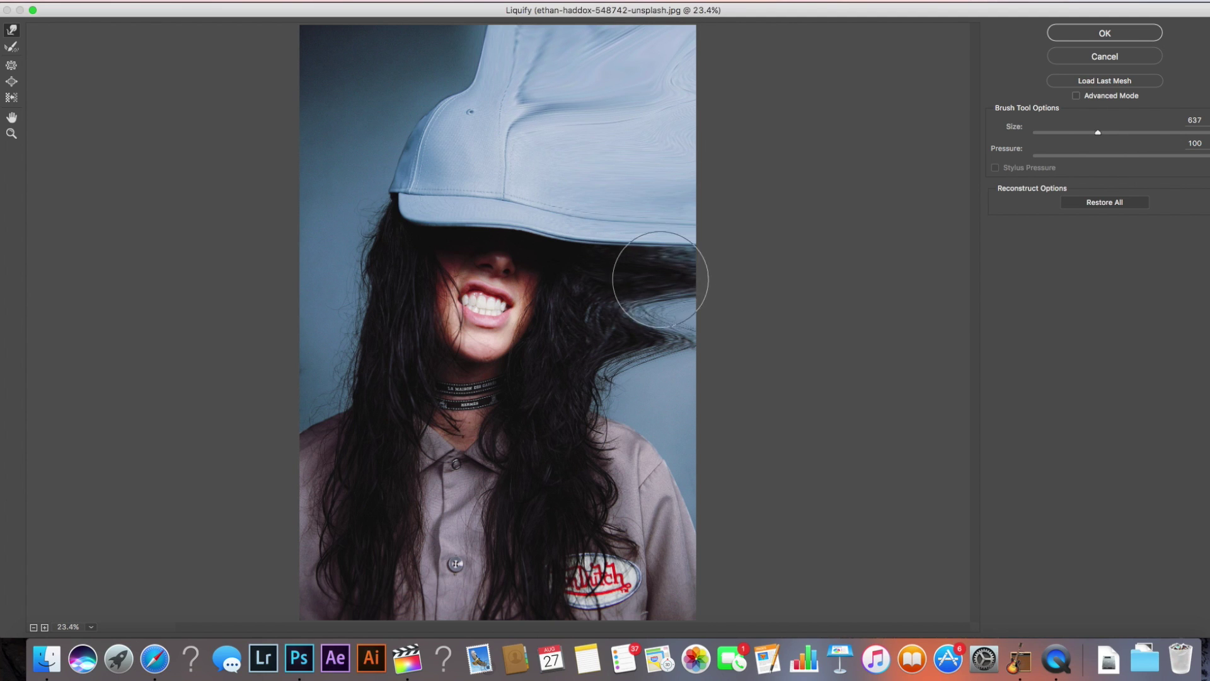
pyautogui.moveTo(656, 270)
pyautogui.mouseDown()
pyautogui.moveTo(738, 308)
pyautogui.moveTo(622, 336)
pyautogui.moveTo(767, 338)
pyautogui.moveTo(616, 369)
pyautogui.moveTo(748, 345)
pyautogui.moveTo(567, 400)
pyautogui.moveTo(732, 378)
pyautogui.moveTo(656, 399)
pyautogui.moveTo(613, 378)
pyautogui.moveTo(754, 365)
pyautogui.moveTo(594, 470)
pyautogui.moveTo(607, 432)
pyautogui.moveTo(740, 401)
pyautogui.moveTo(653, 463)
pyautogui.moveTo(743, 466)
pyautogui.moveTo(685, 491)
pyautogui.moveTo(764, 482)
pyautogui.moveTo(730, 526)
pyautogui.moveTo(697, 533)
pyautogui.moveTo(794, 513)
pyautogui.moveTo(627, 412)
pyautogui.moveTo(584, 363)
pyautogui.moveTo(647, 363)
pyautogui.moveTo(580, 316)
pyautogui.moveTo(669, 315)
pyautogui.moveTo(661, 283)
pyautogui.moveTo(706, 281)
pyautogui.mouseUp()
pyautogui.moveTo(644, 248); pyautogui.dragTo(675, 251)
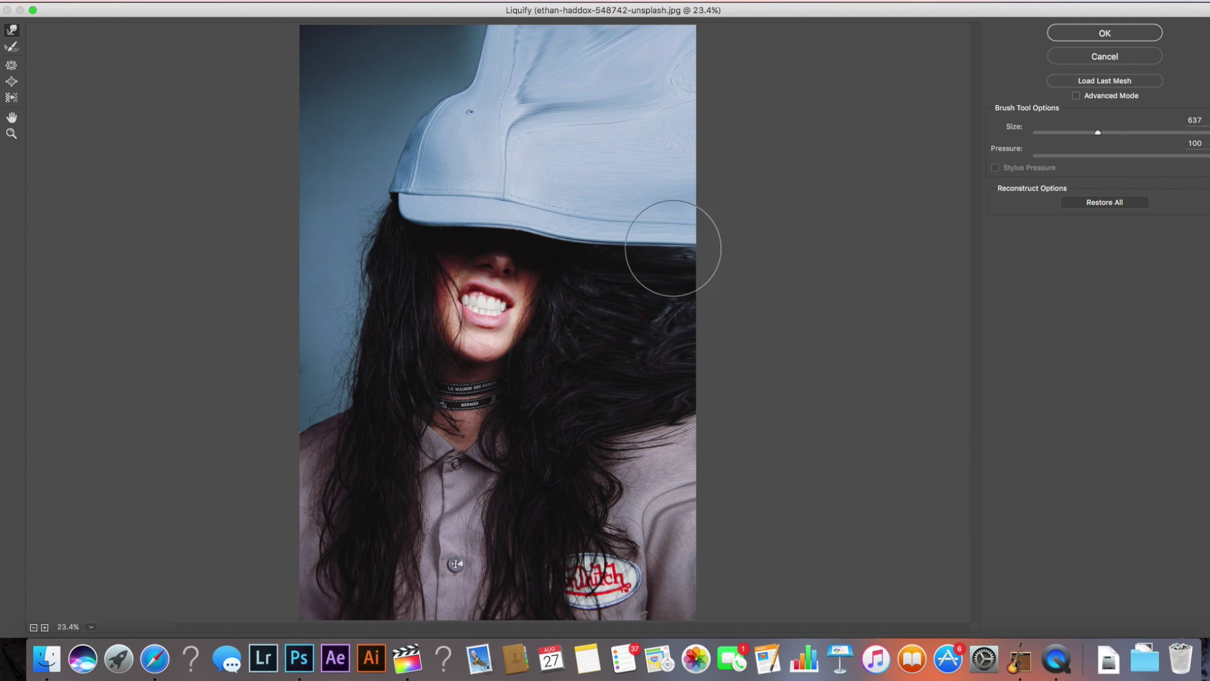
pyautogui.moveTo(642, 308); pyautogui.dragTo(703, 307)
pyautogui.moveTo(677, 351); pyautogui.dragTo(720, 351)
pyautogui.moveTo(661, 224)
pyautogui.mouseDown()
pyautogui.moveTo(632, 252)
pyautogui.moveTo(702, 250)
pyautogui.mouseUp()
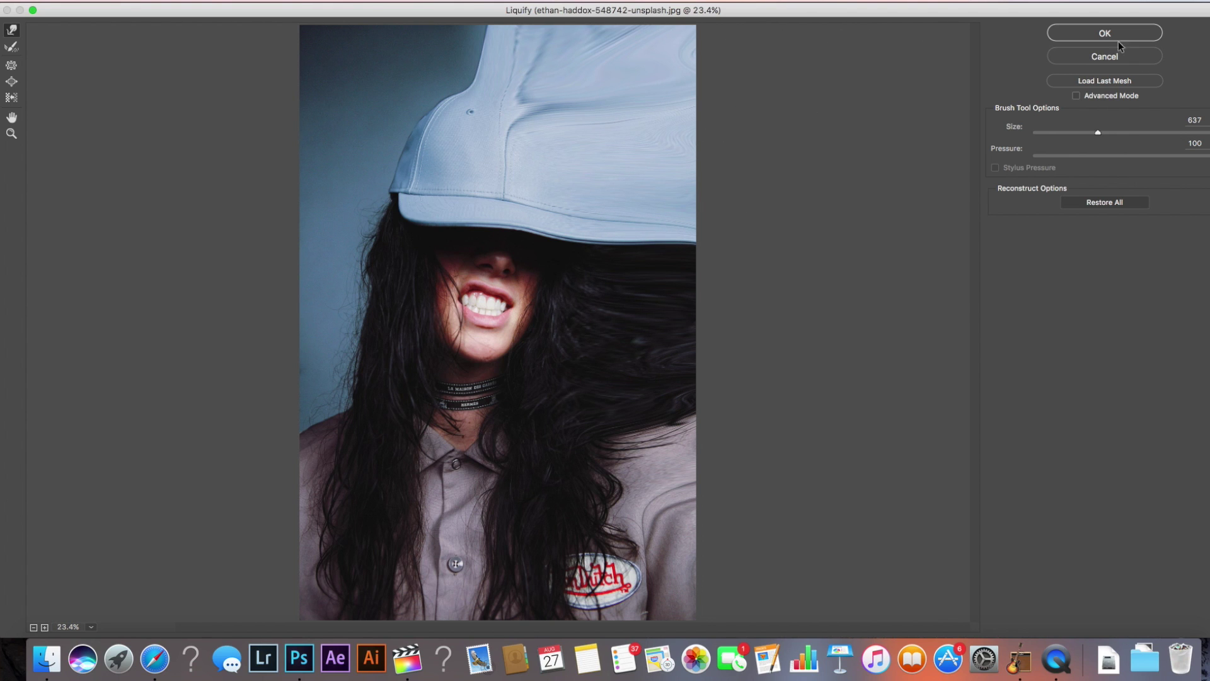
pyautogui.click(1102, 32)
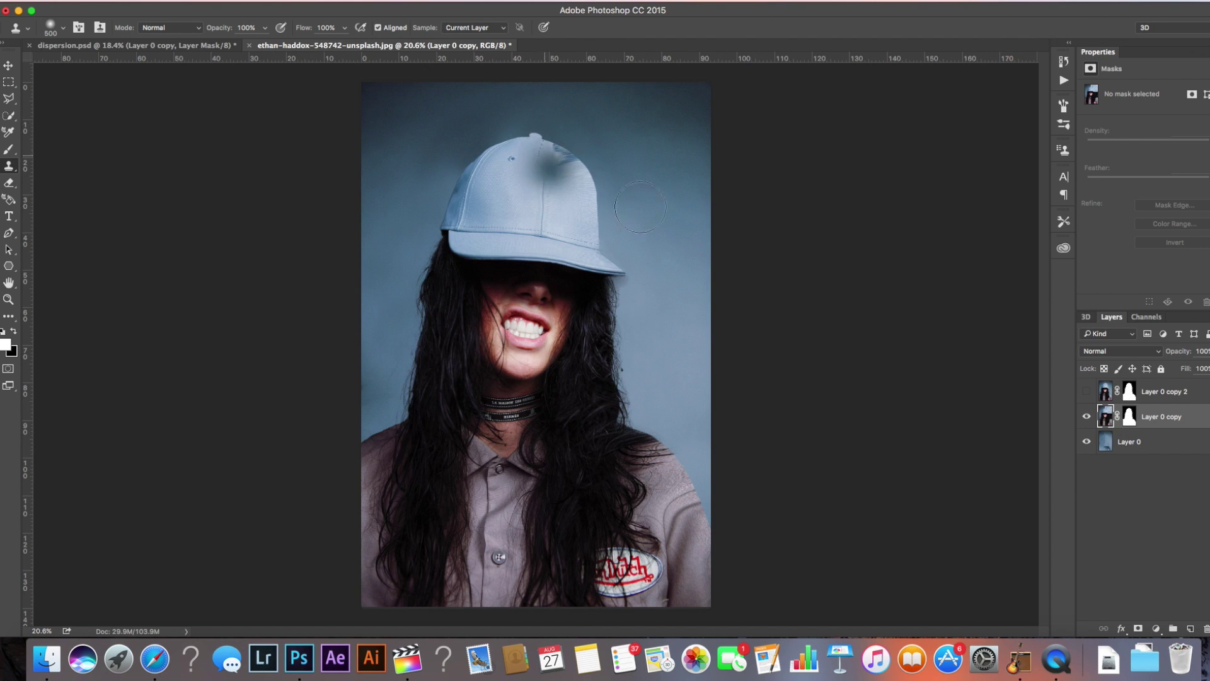
# Make Layer 0 copy's mask active and choose a 500 px round brush with 0% hardness
pyautogui.click(1128, 417)
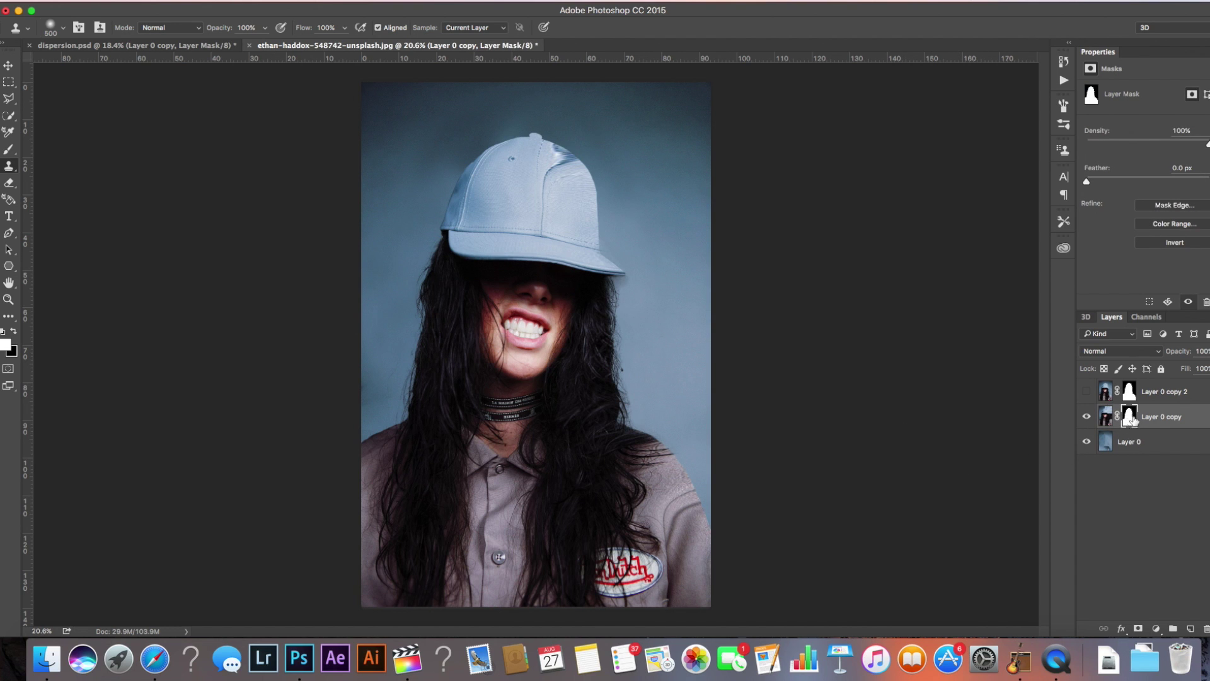
pyautogui.press('b')
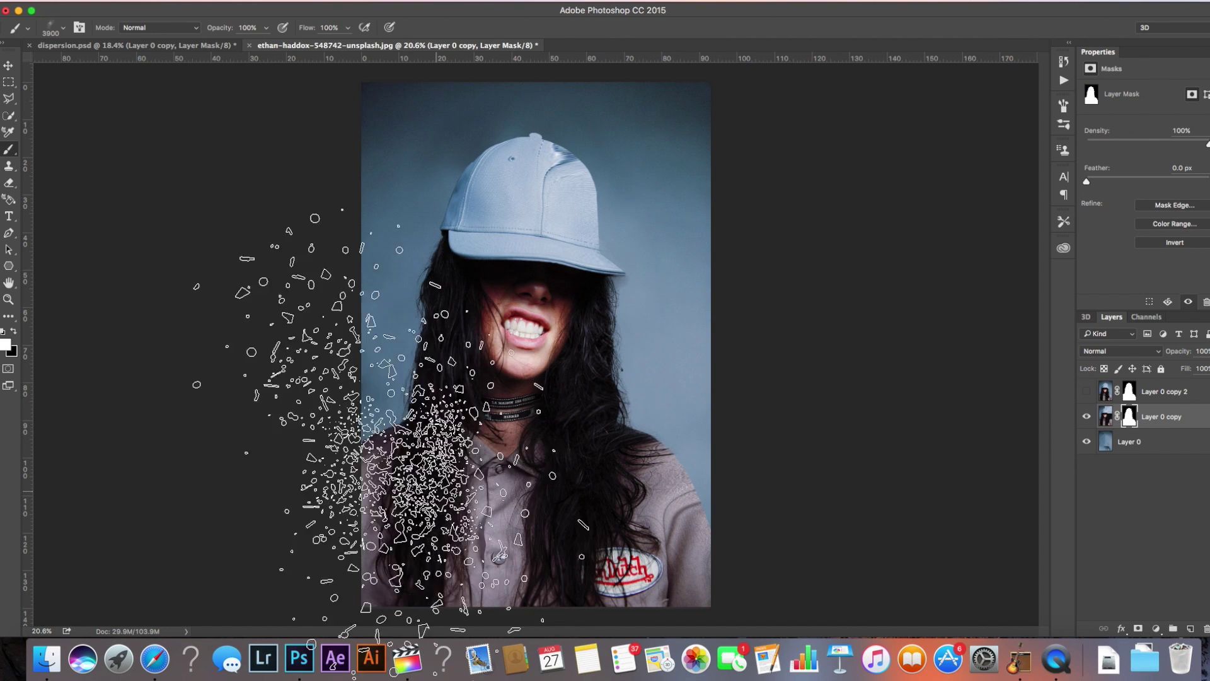
pyautogui.click(63, 27)
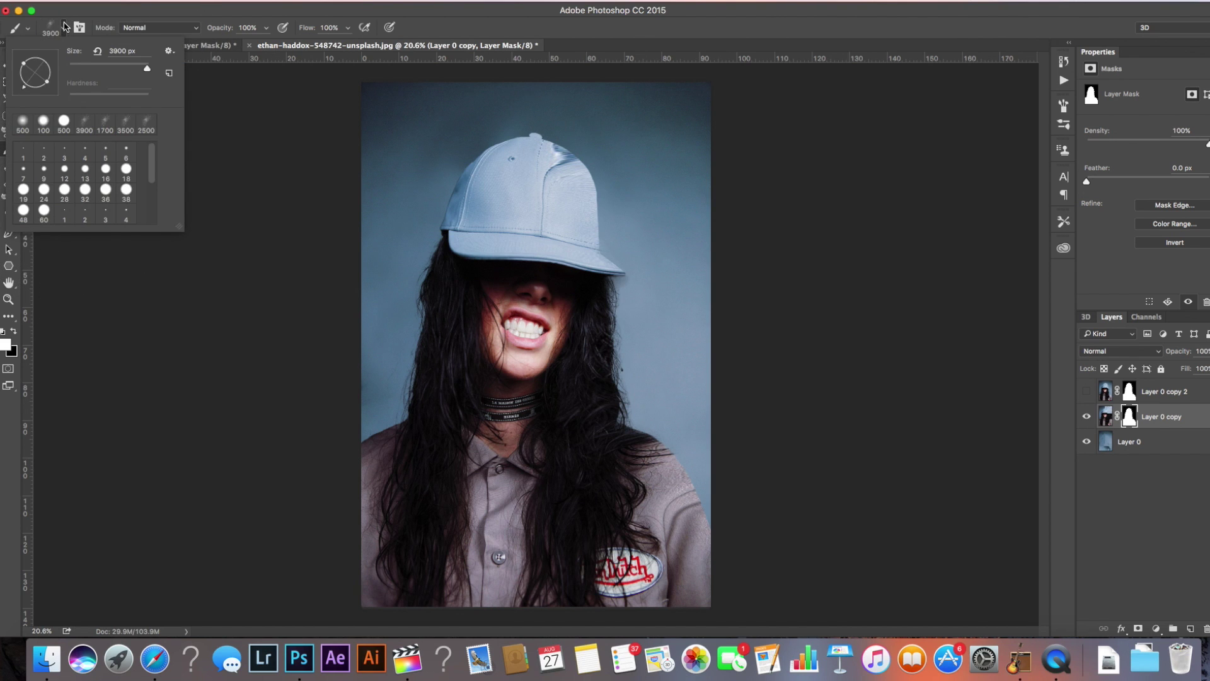
pyautogui.click(64, 119)
pyautogui.moveTo(125, 98); pyautogui.dragTo(51, 100)
pyautogui.click(303, 131)
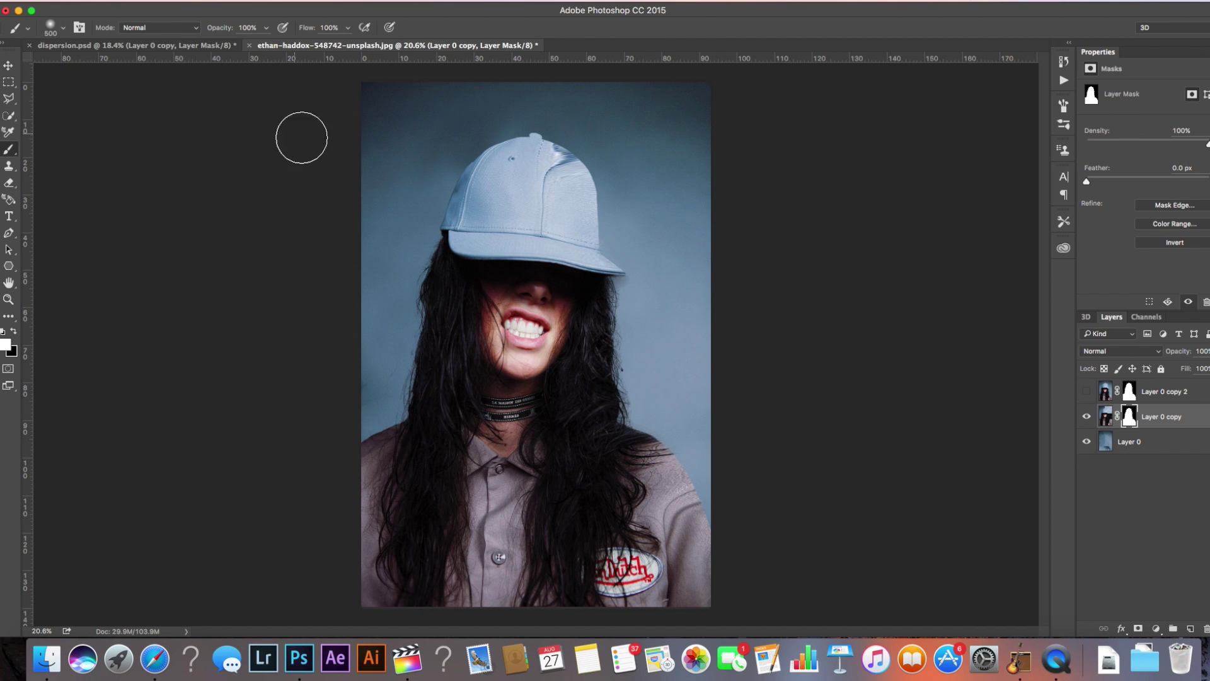
# Enlarge the brush to 2200 px and paint white on the mask to reveal the stretched cap, hair and shoulder on the right
pyautogui.press(']')
pyautogui.press(']')
pyautogui.press(']')
pyautogui.press(']')
pyautogui.press(']')
pyautogui.press(']')
pyautogui.press(']')
pyautogui.press(']')
pyautogui.press(']')
pyautogui.press(']')
pyautogui.press(']')
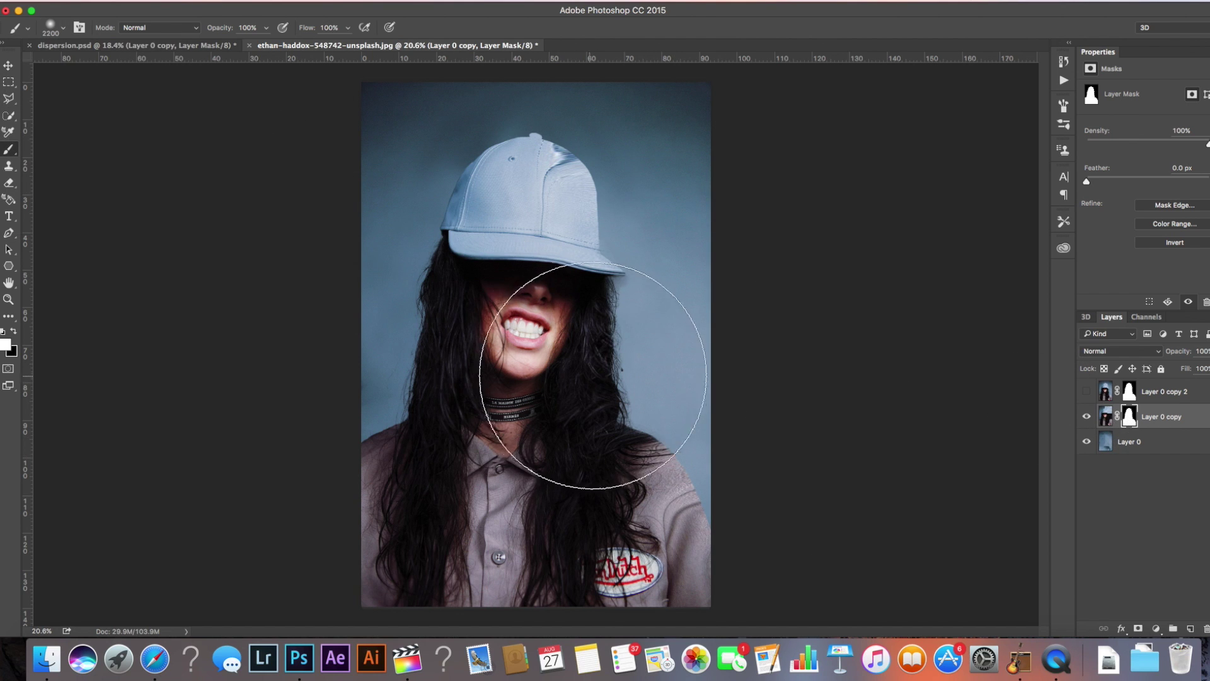
pyautogui.click(623, 374)
pyautogui.moveTo(623, 373)
pyautogui.mouseDown()
pyautogui.moveTo(683, 400)
pyautogui.moveTo(767, 495)
pyautogui.moveTo(685, 238)
pyautogui.moveTo(686, 159)
pyautogui.moveTo(627, 122)
pyautogui.moveTo(652, 126)
pyautogui.moveTo(653, 157)
pyautogui.moveTo(620, 138)
pyautogui.moveTo(633, 153)
pyautogui.moveTo(654, 140)
pyautogui.moveTo(645, 117)
pyautogui.moveTo(619, 129)
pyautogui.moveTo(621, 184)
pyautogui.mouseUp()
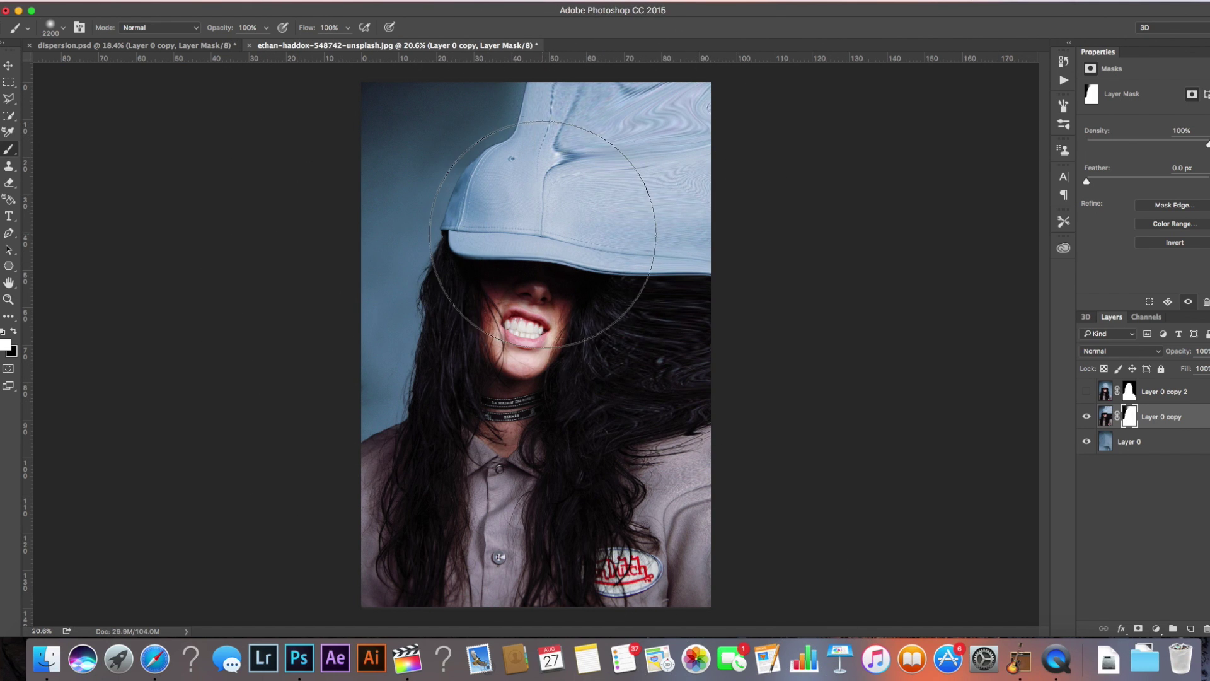
# Compare the image with Layer 0 copy hidden and shown, and make Layer 0 copy 2 visible
pyautogui.keyDown('alt'); pyautogui.click(1086, 417); pyautogui.keyUp('alt')
pyautogui.keyDown('alt'); pyautogui.click(1086, 417); pyautogui.keyUp('alt')
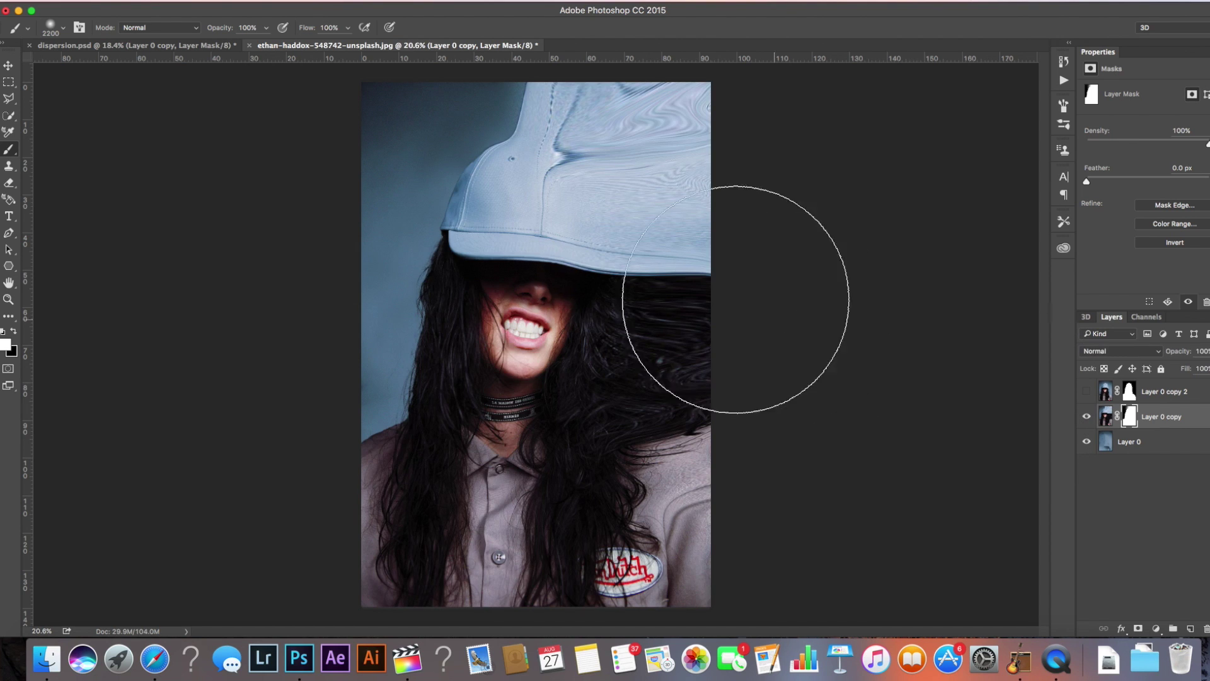
pyautogui.click(1088, 416)
pyautogui.click(1087, 416)
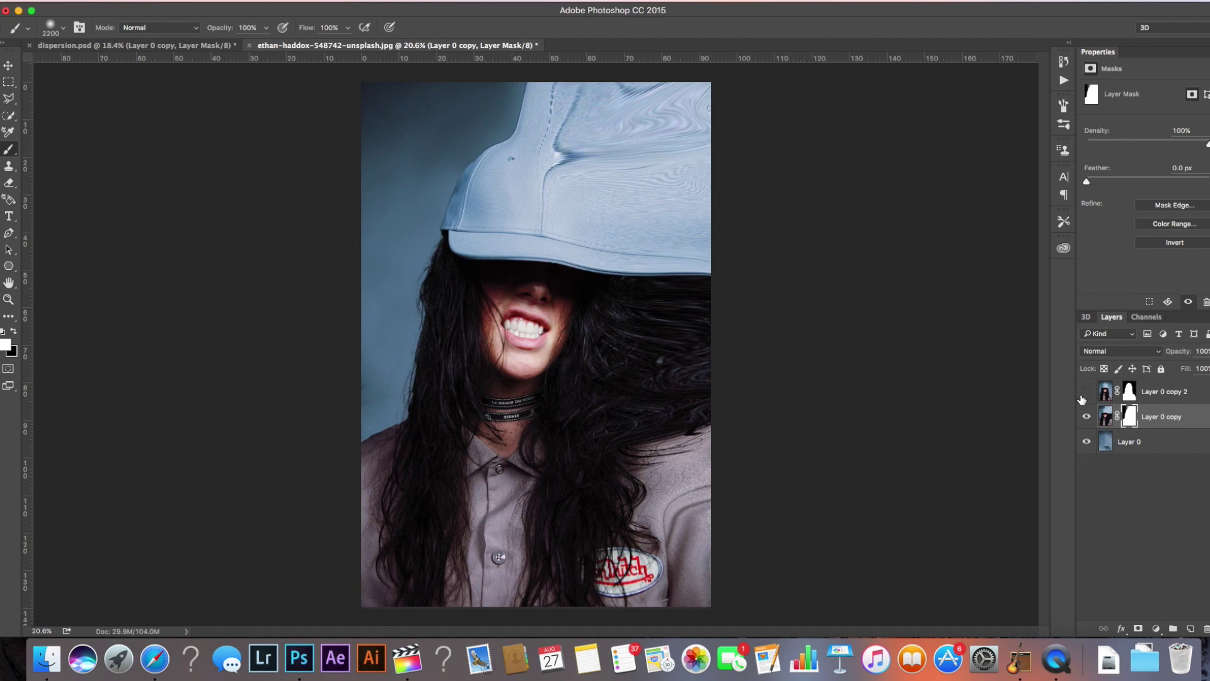
pyautogui.click(1087, 392)
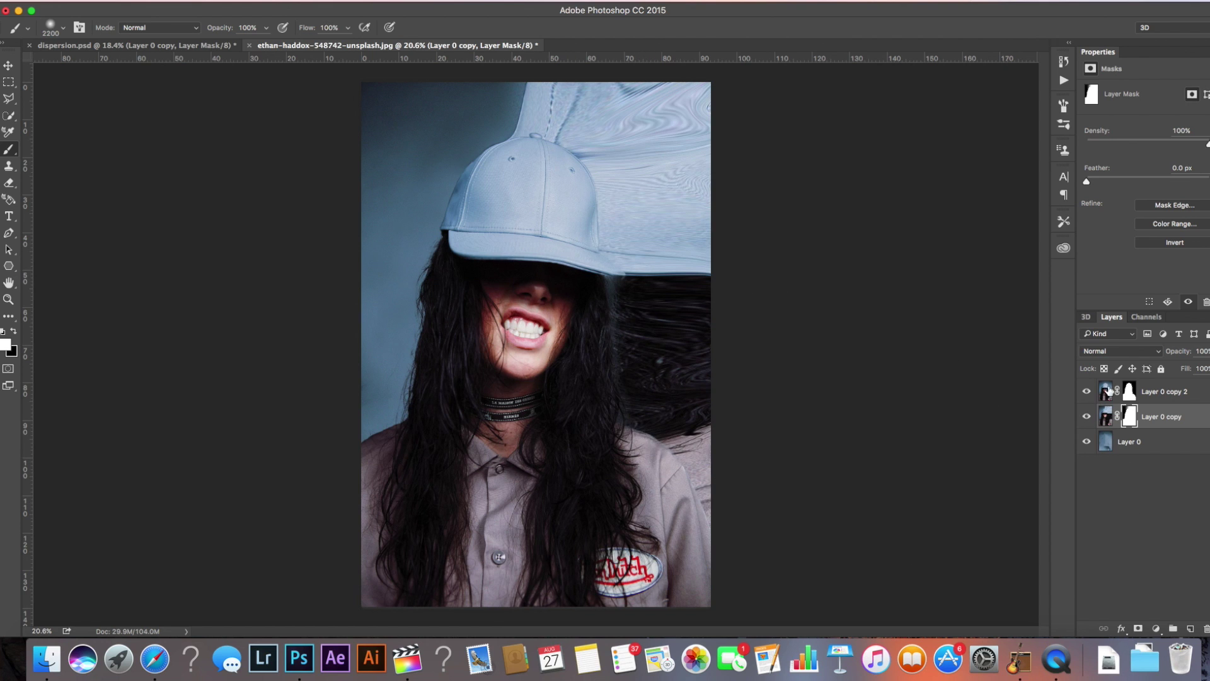
# Make Layer 0 copy 2's mask active and reduce the brush size to 80 px
pyautogui.click(1130, 392)
pyautogui.press('[')
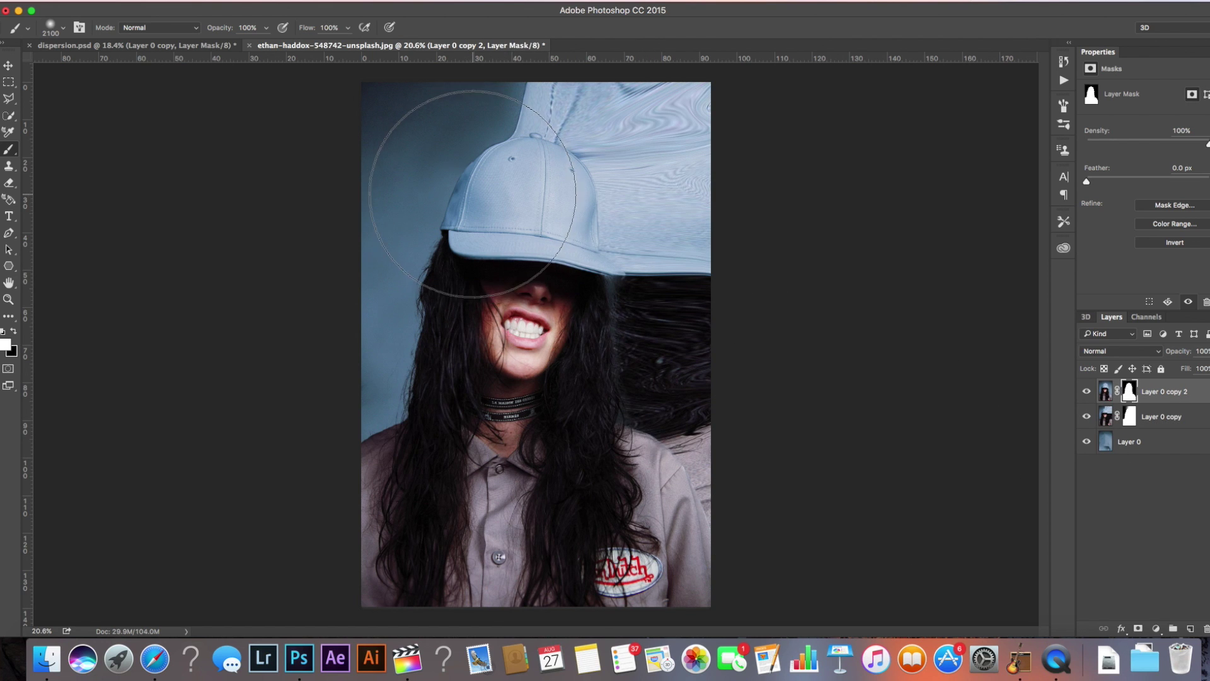
pyautogui.press('[')
pyautogui.press('[')
pyautogui.press('[')
pyautogui.press('[')
pyautogui.press('[')
pyautogui.press('[')
pyautogui.press('[')
pyautogui.press('[')
pyautogui.press('[')
pyautogui.press('[')
pyautogui.press('[')
pyautogui.press('[')
pyautogui.press('[')
pyautogui.press('[')
pyautogui.press('[')
pyautogui.press('[')
pyautogui.press('[')
pyautogui.press('[')
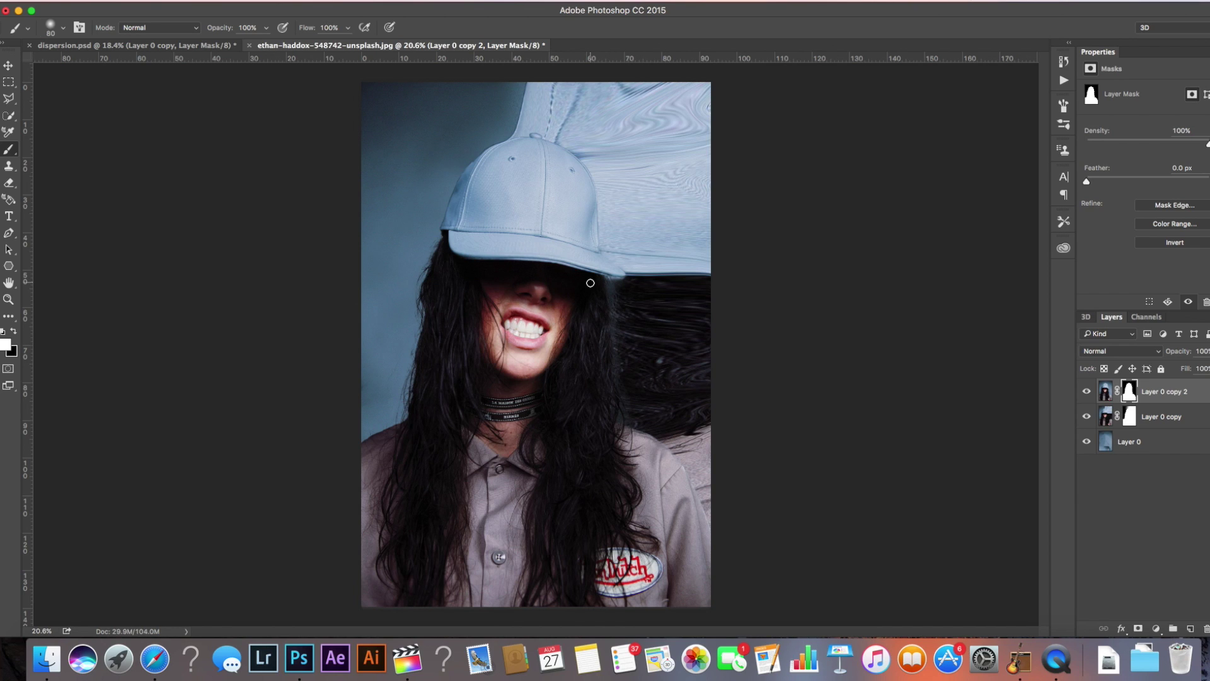
# Look through the available brush sets and check in Finder where 20 Dispersion Brushes.abr sits within Photoshop's Presets folder
pyautogui.click(63, 29)
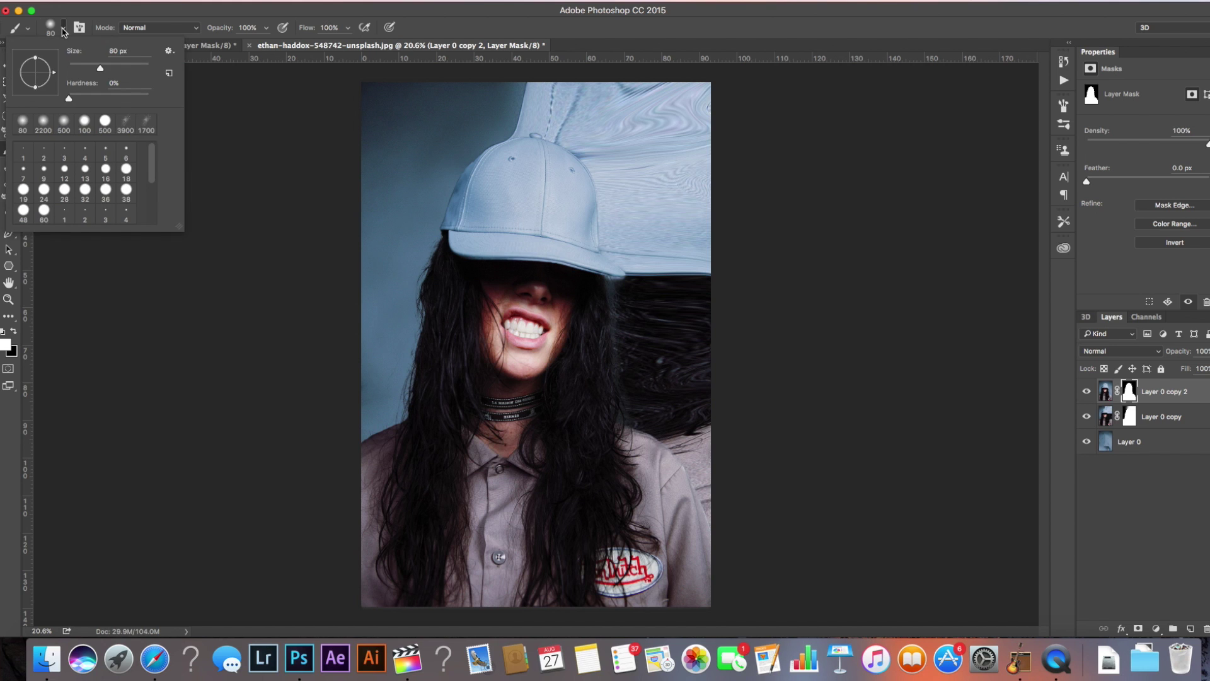
pyautogui.click(169, 54)
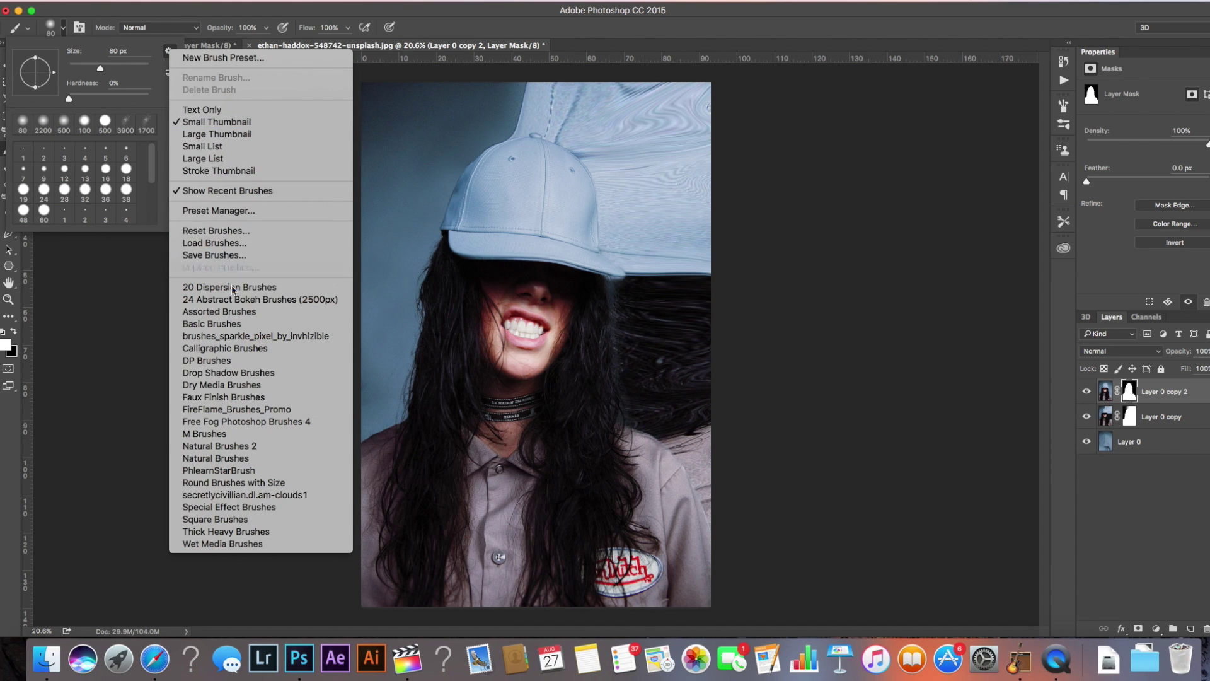
pyautogui.click(87, 297)
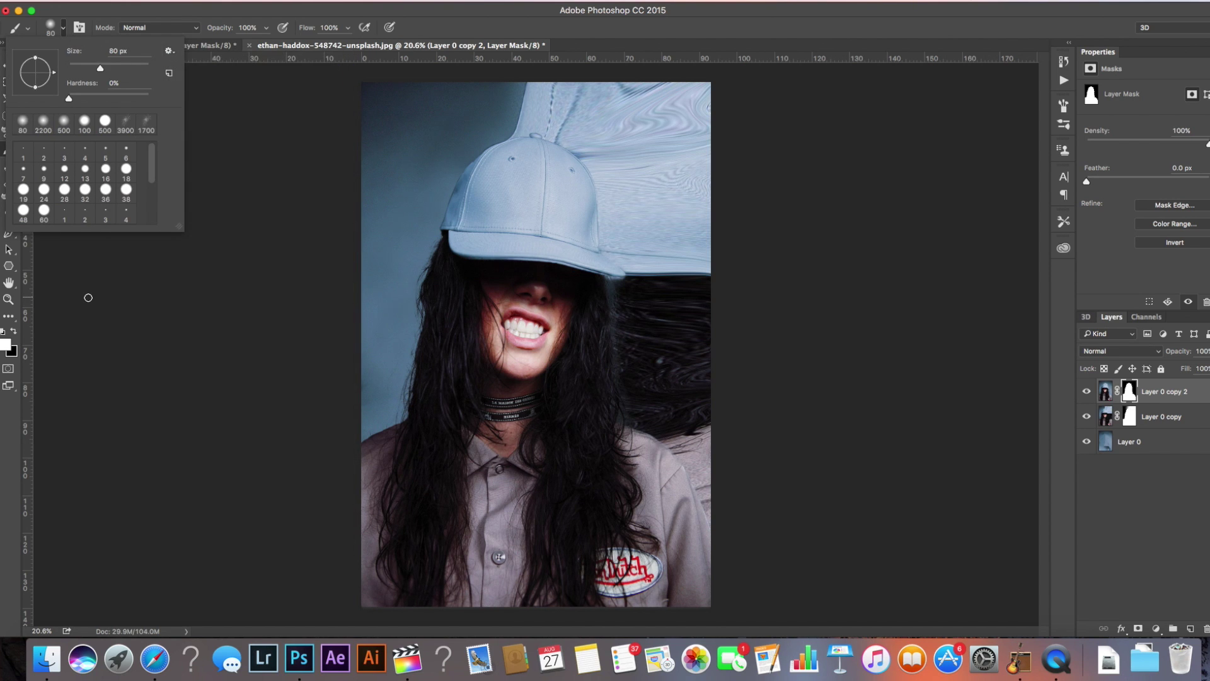
pyautogui.press('super+Tab')
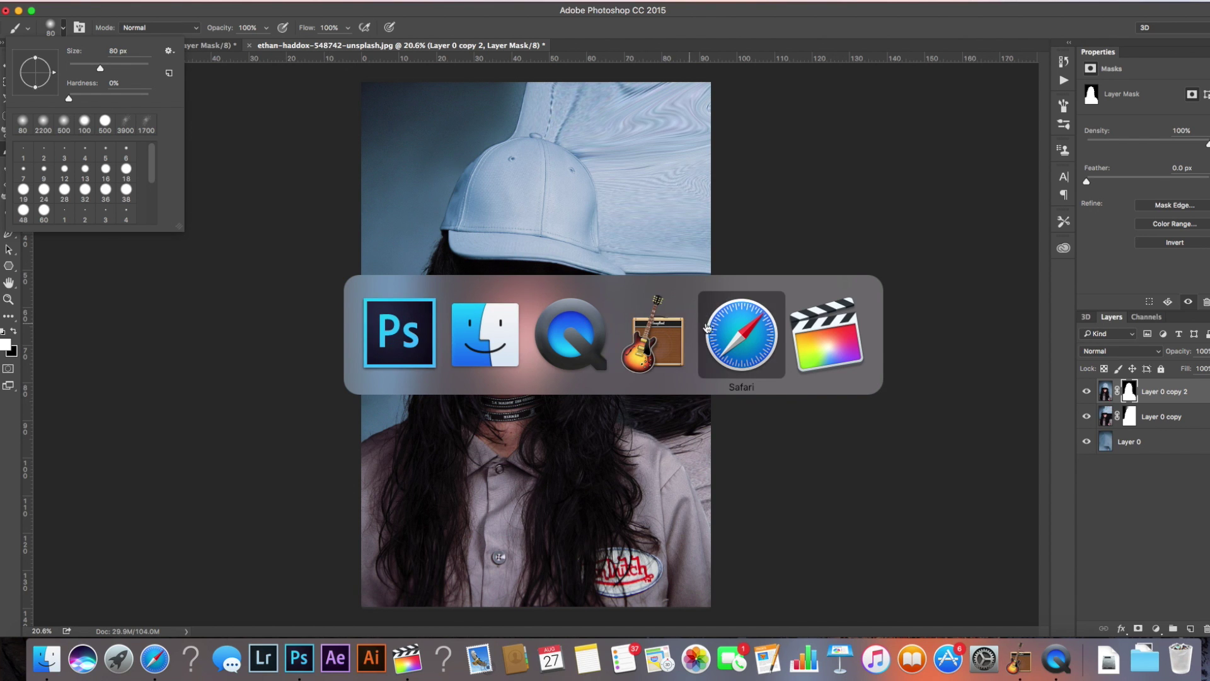
pyautogui.click(725, 331)
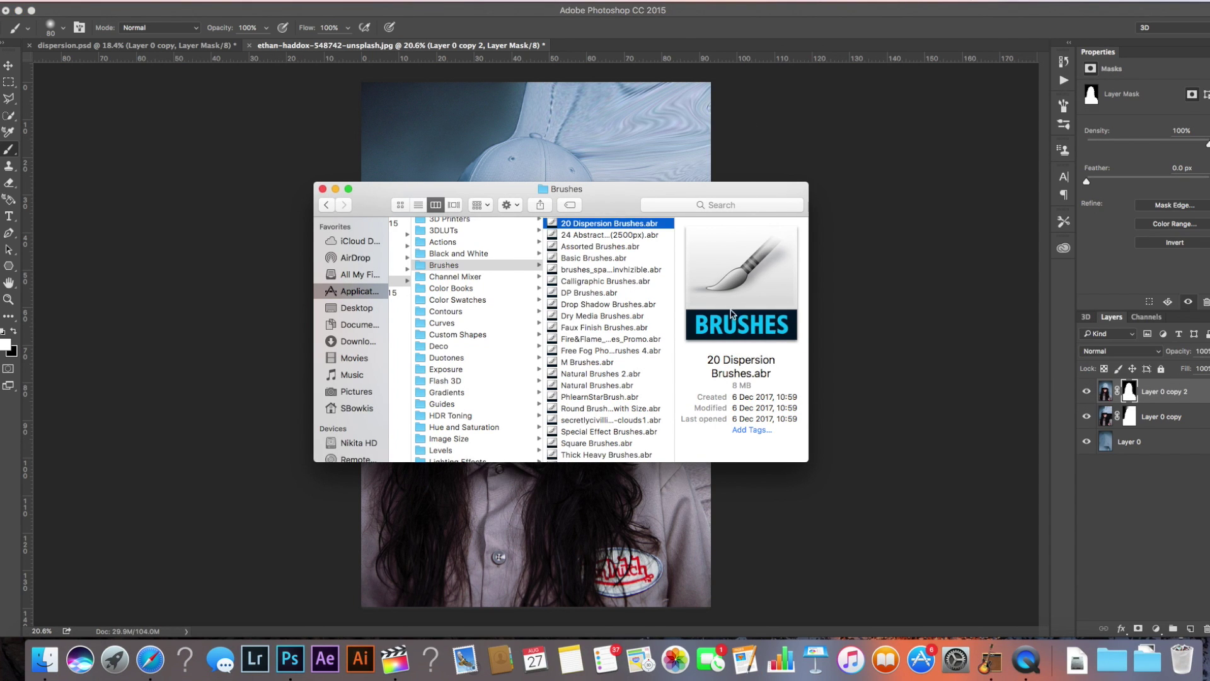
pyautogui.hscroll(-5, 463, 291)
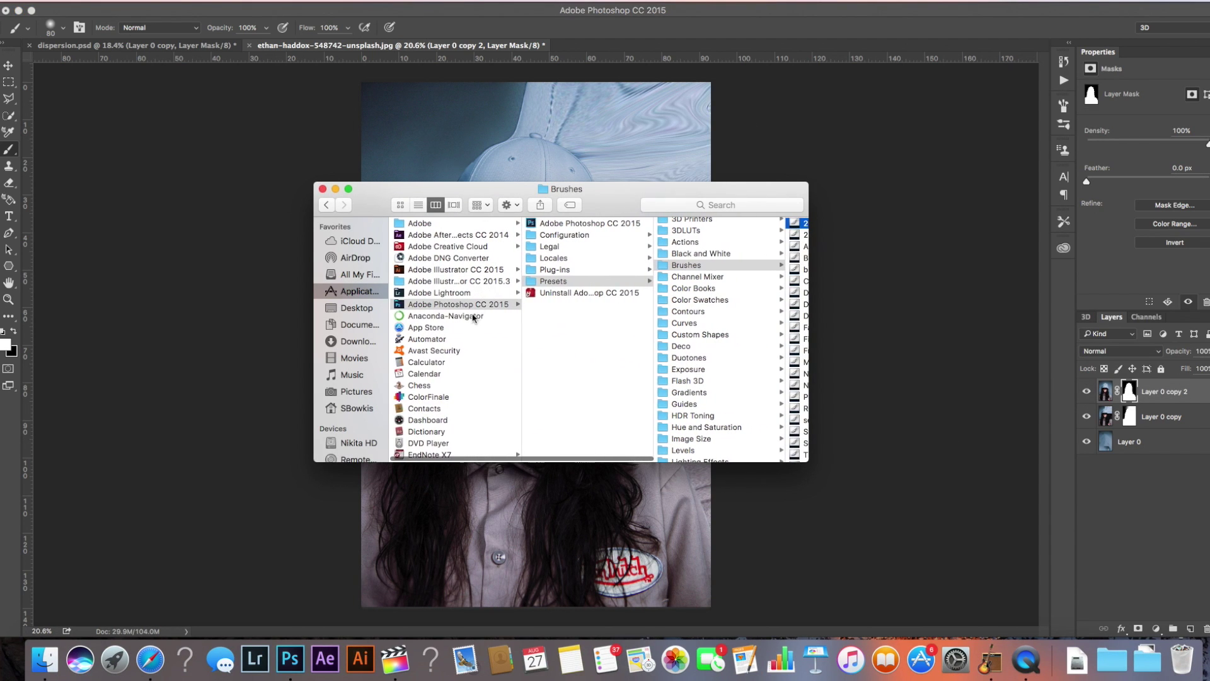
pyautogui.hscroll(5, 552, 278)
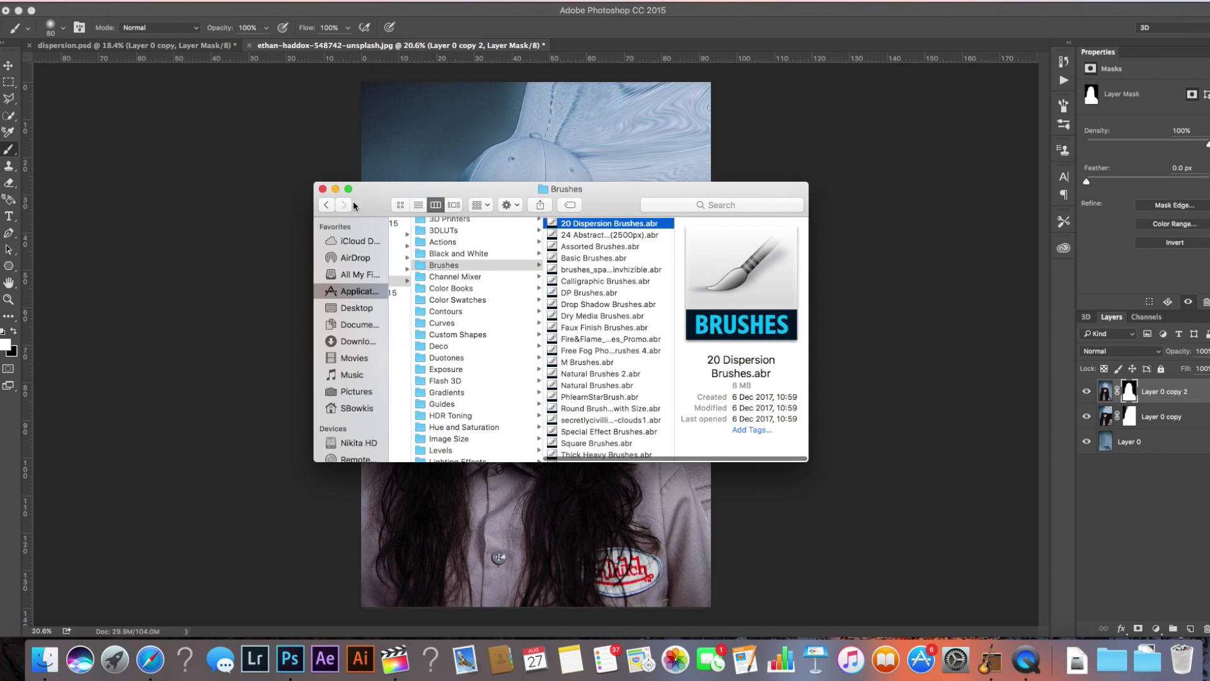
pyautogui.click(322, 189)
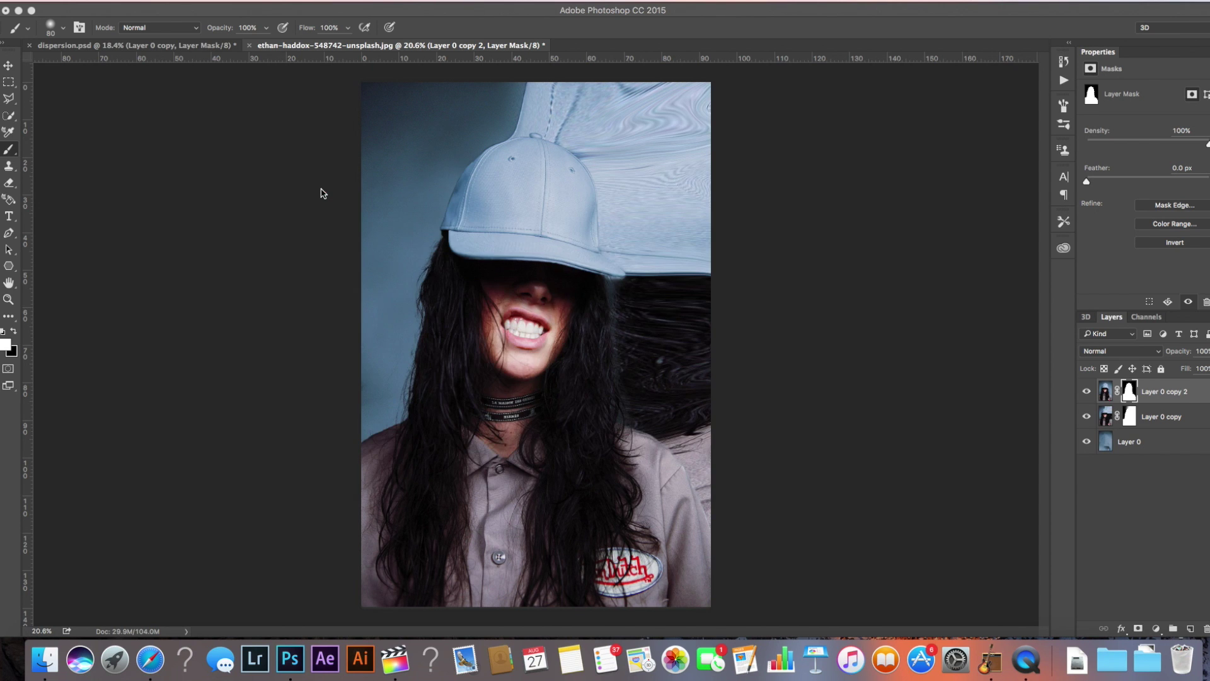
# Replace the current brushes with the 20 Dispersion Brushes set and hide Layer 0 copy
pyautogui.click(63, 28)
pyautogui.click(170, 52)
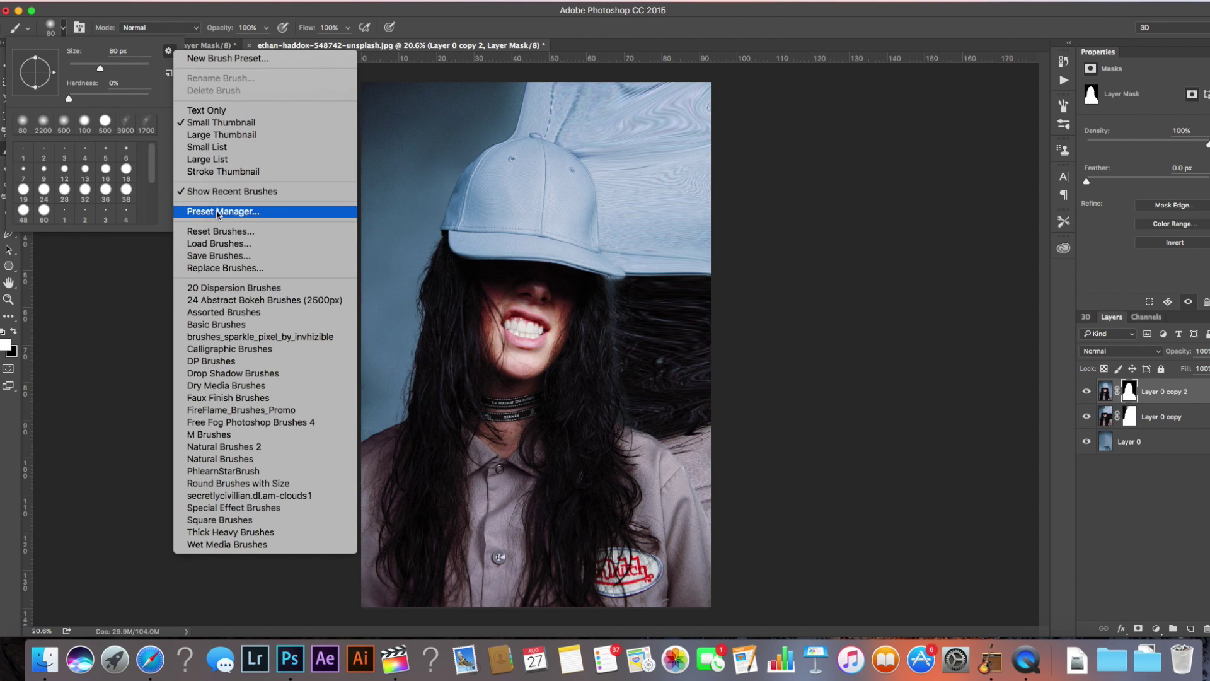
pyautogui.click(214, 291)
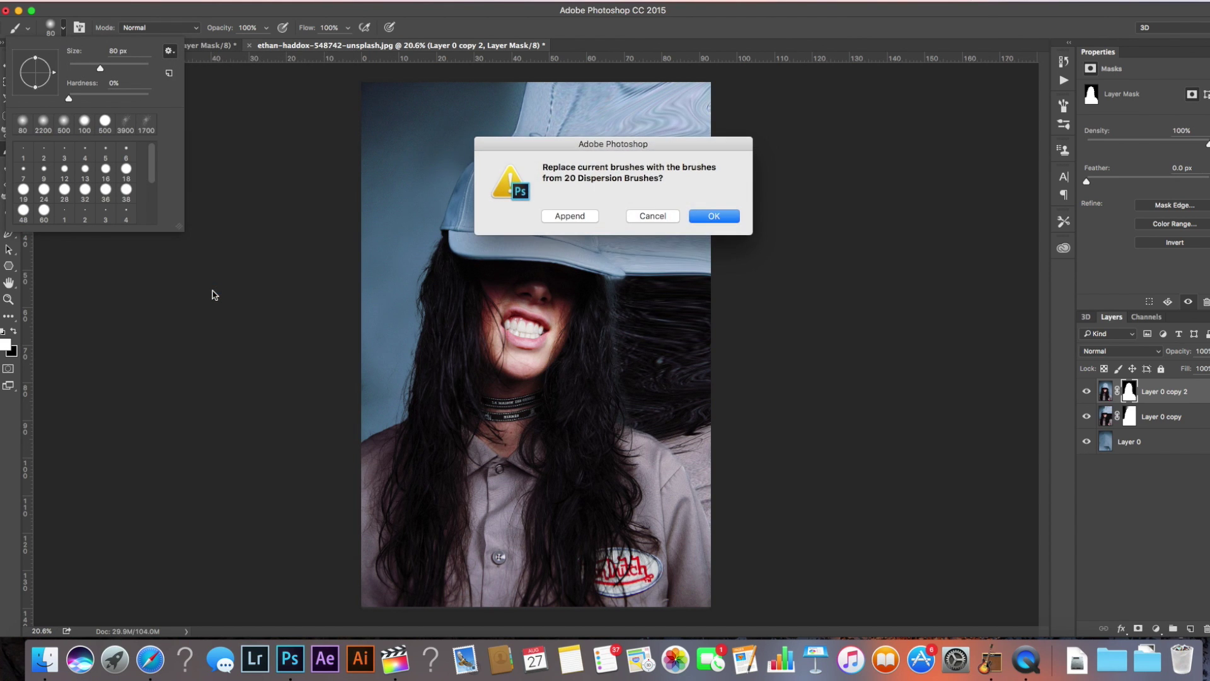
pyautogui.press('Return')
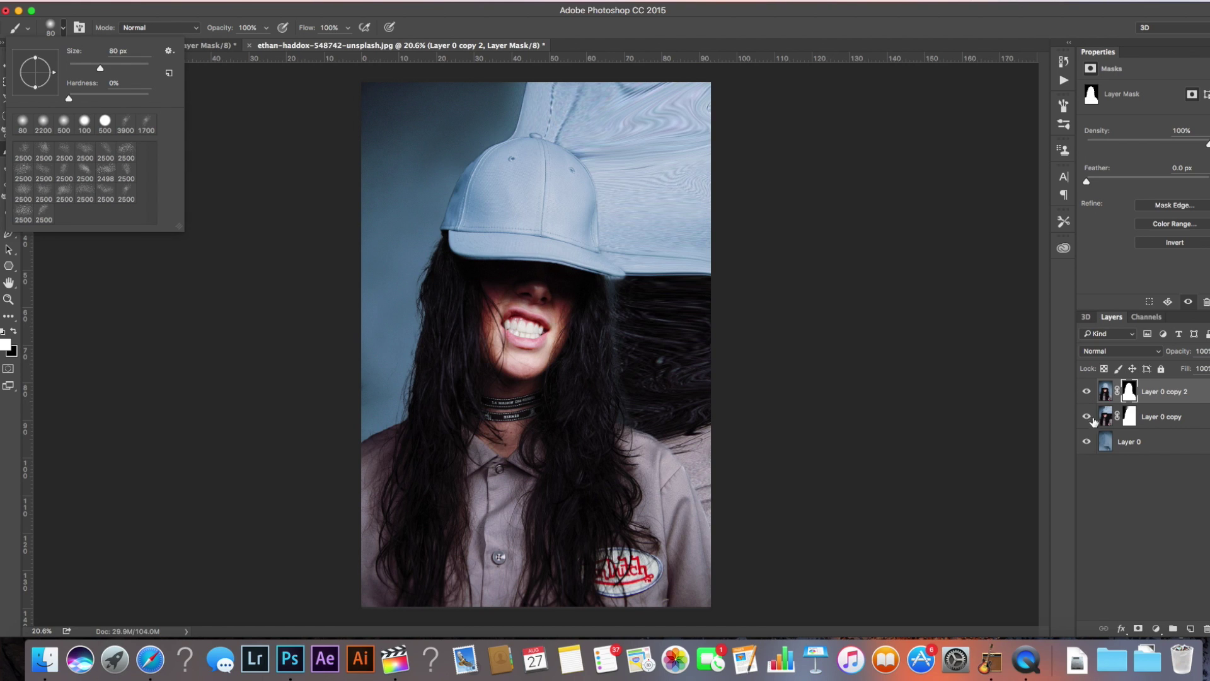
pyautogui.click(1087, 418)
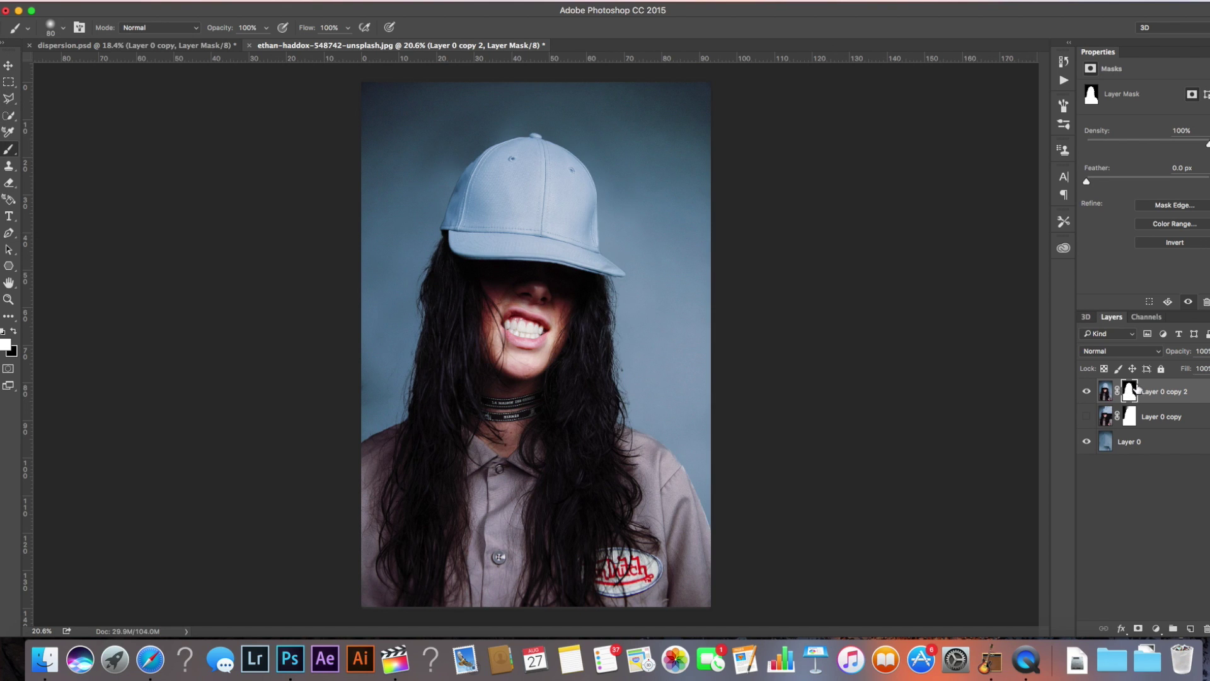
# Make Layer 0 copy 2's mask active, choose a 2500 px dispersion brush and set the foreground colour to black
pyautogui.click(1106, 391)
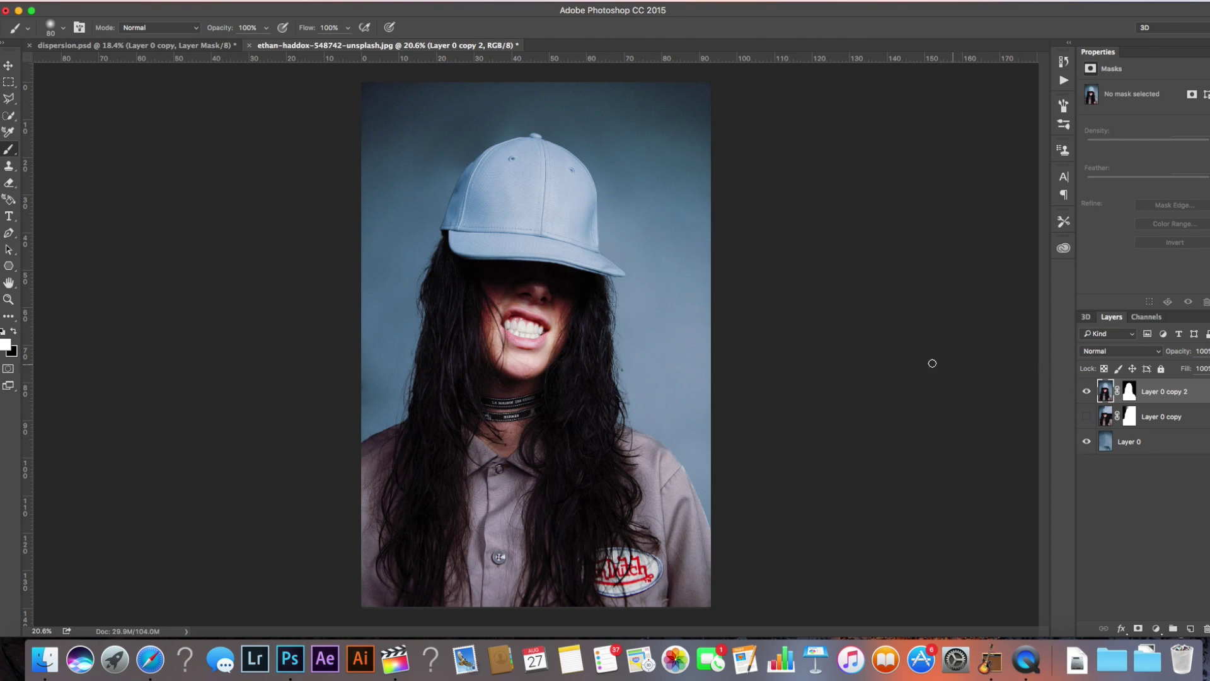
pyautogui.click(1131, 392)
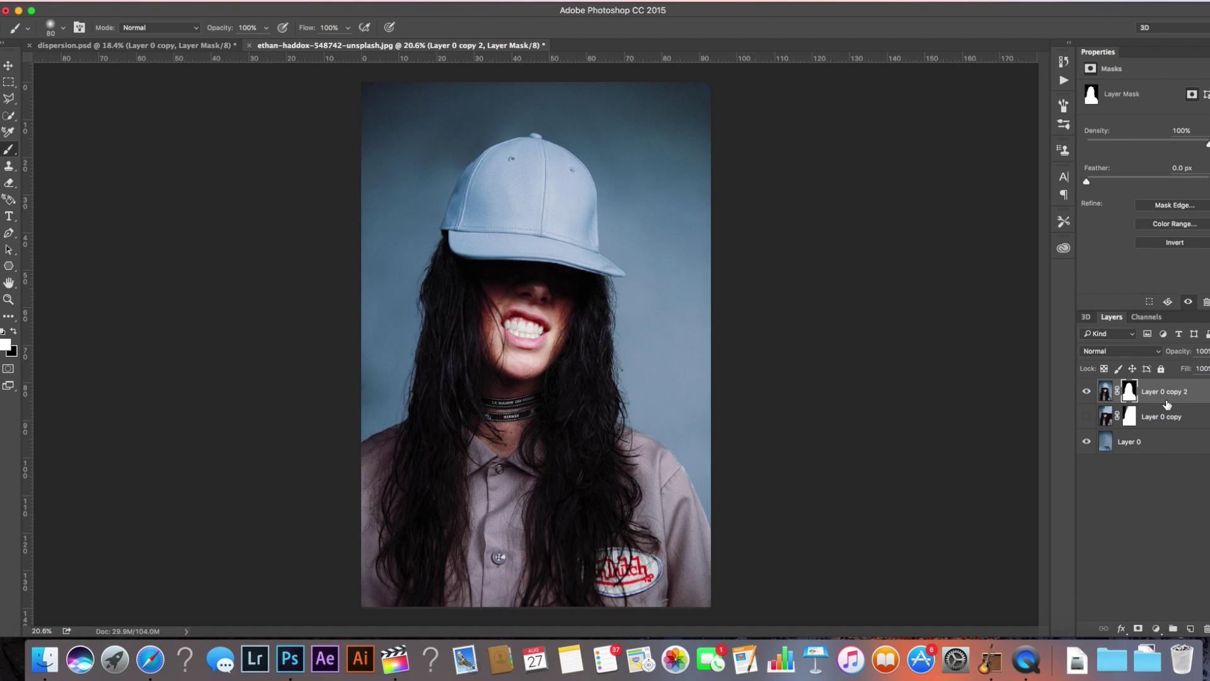
pyautogui.click(65, 28)
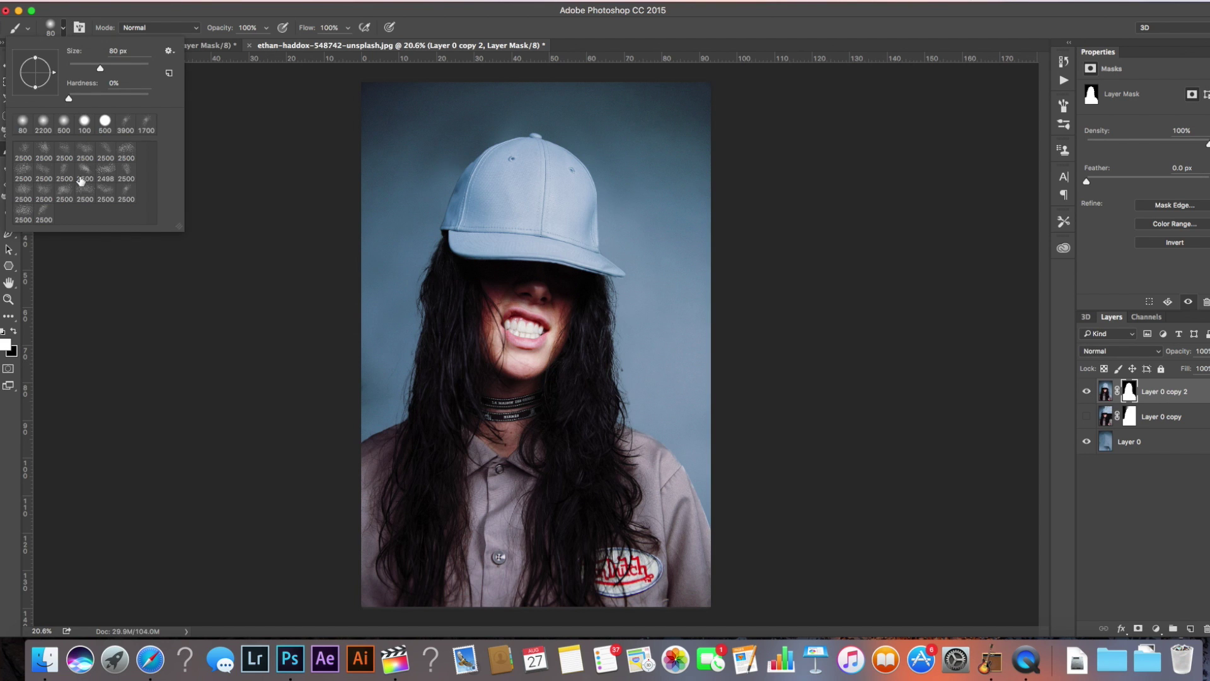
pyautogui.click(21, 177)
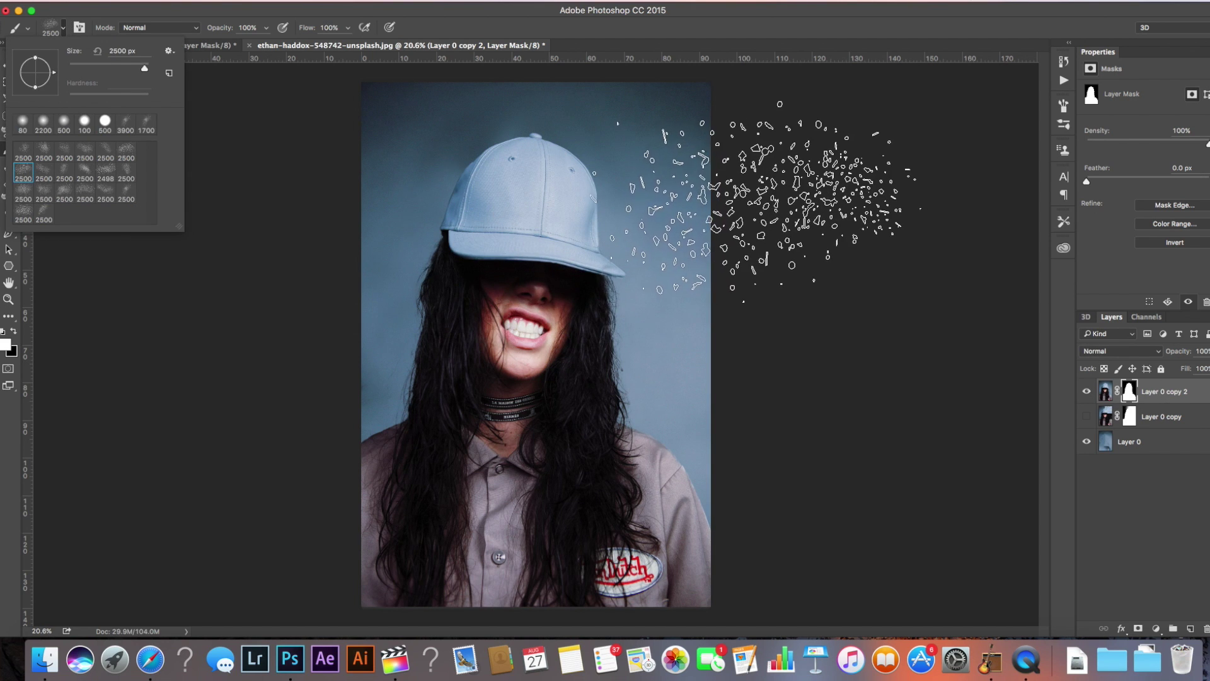
pyautogui.click(749, 372)
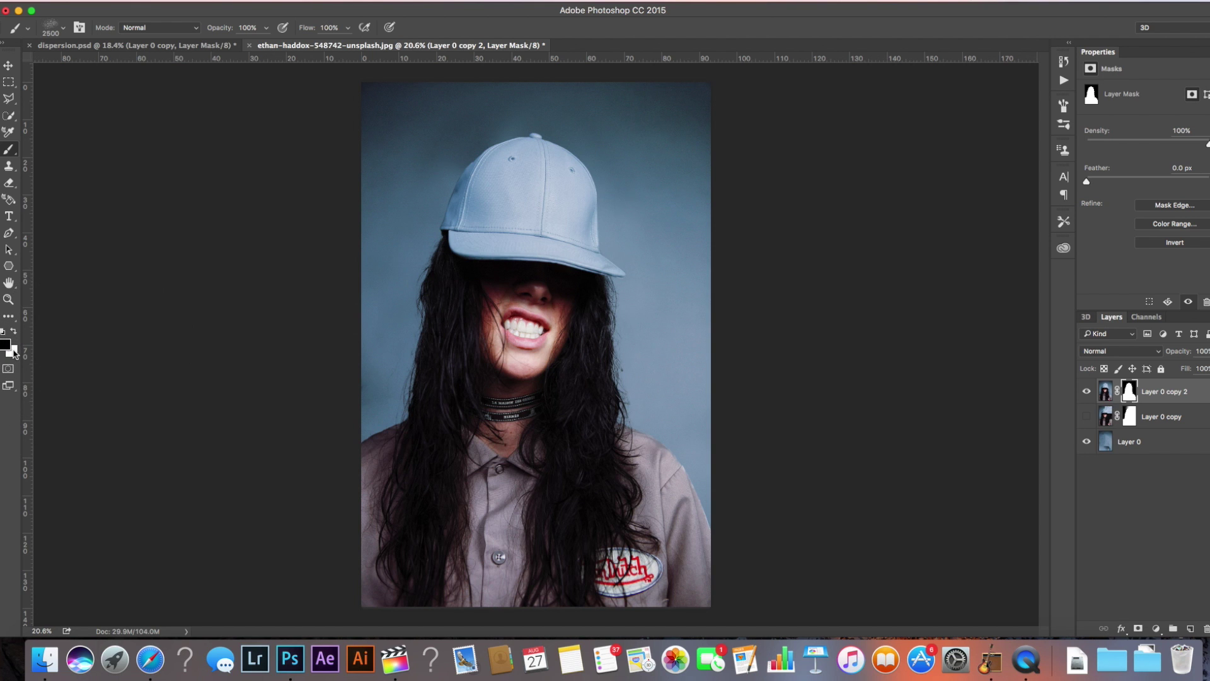
# Reduce the brush to 1300 px and stamp black particles on the mask over the shoulder, the hair and the cap's brim
pyautogui.press('[')
pyautogui.press('[')
pyautogui.press('[')
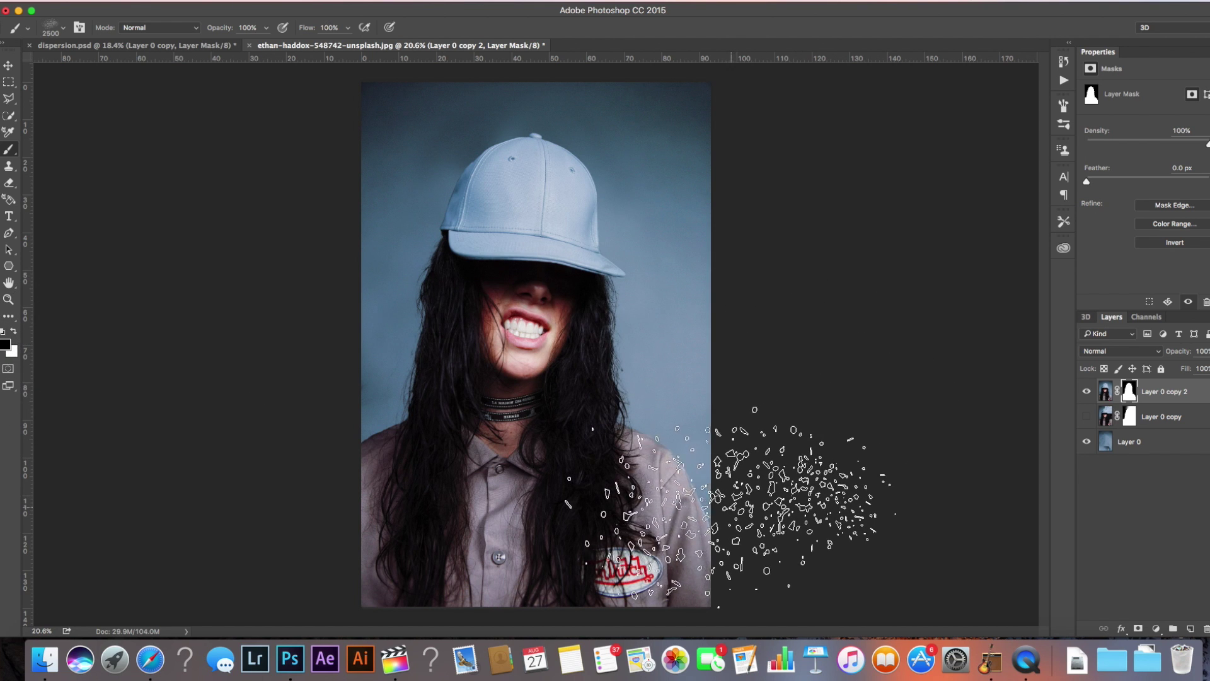
pyautogui.press('[')
pyautogui.press('[')
pyautogui.press('[')
pyautogui.press('[')
pyautogui.press('[')
pyautogui.press('[')
pyautogui.press('[')
pyautogui.press('[')
pyautogui.press('[')
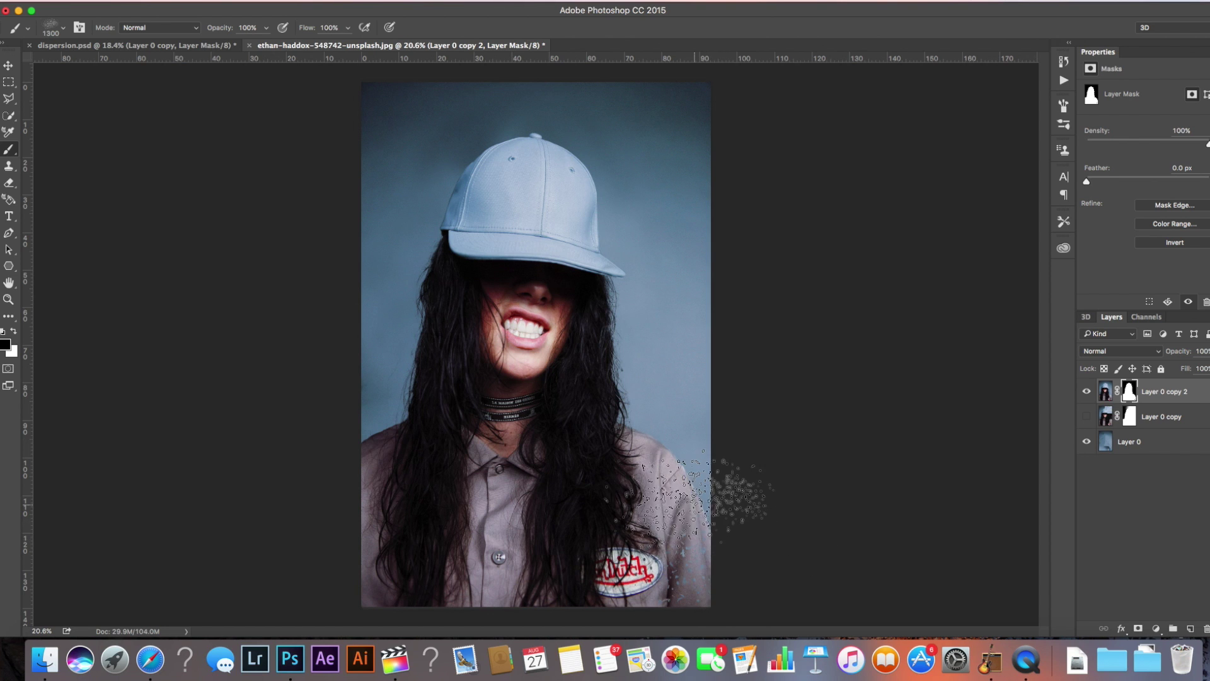
pyautogui.click(641, 452)
pyautogui.click(716, 468)
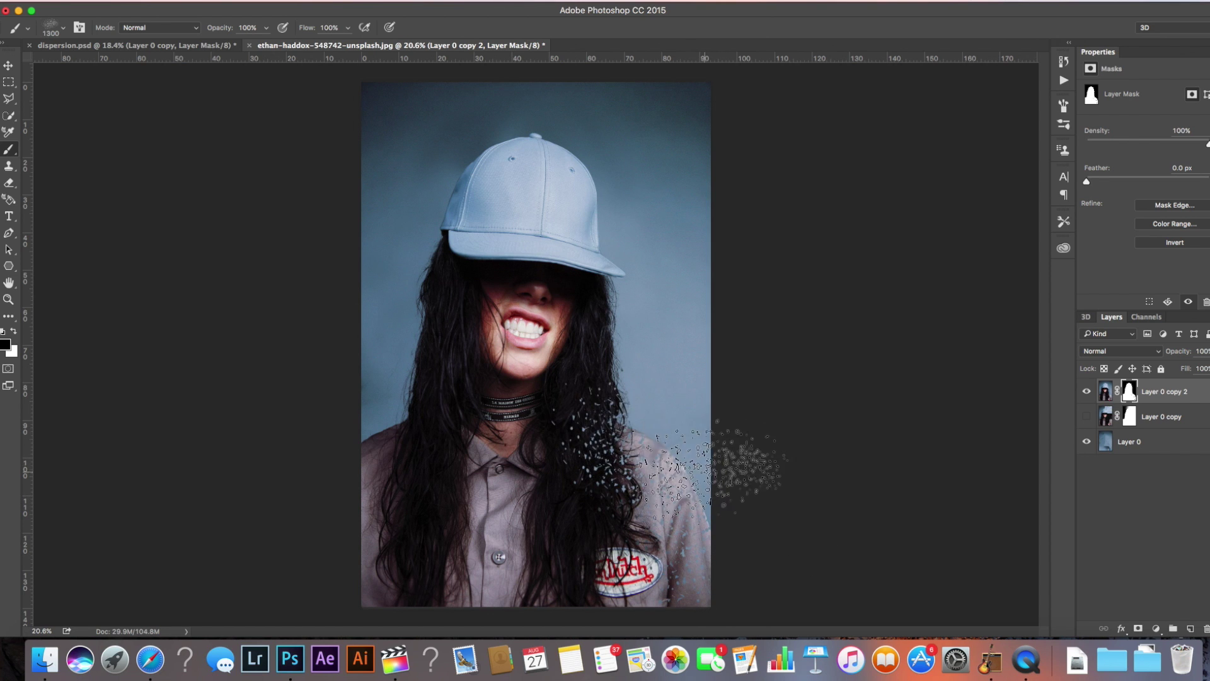
pyautogui.click(633, 395)
pyautogui.click(607, 335)
pyautogui.click(610, 253)
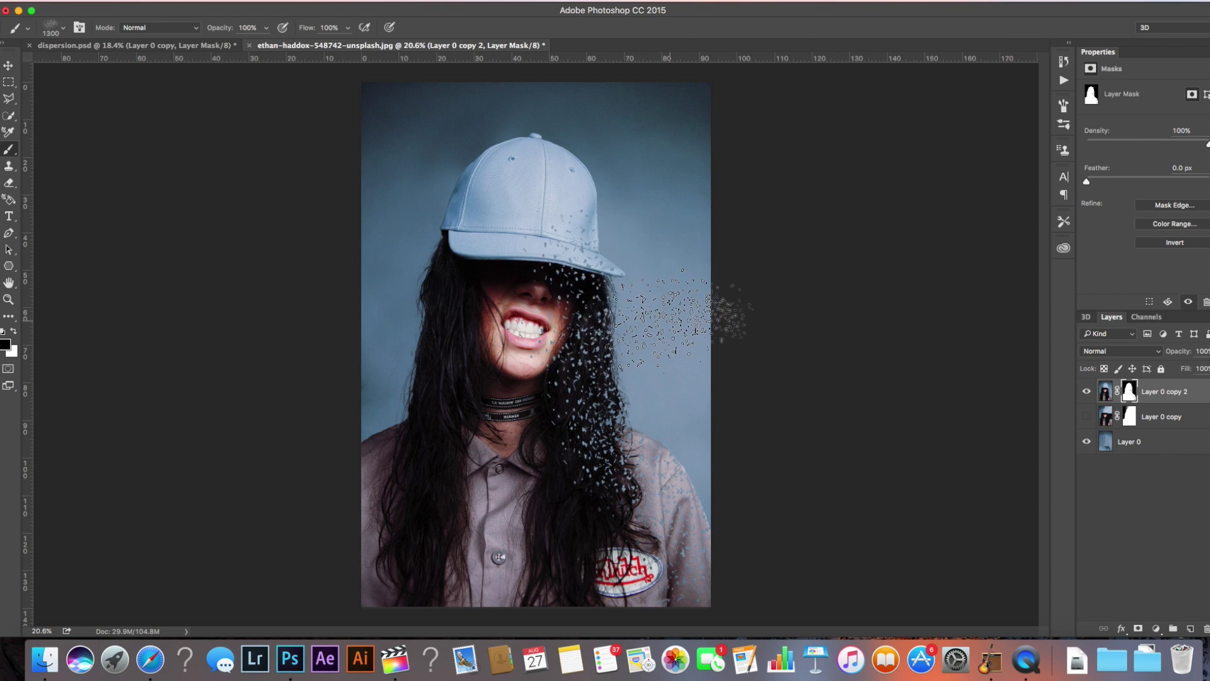
# Stamp finer particles on the mask along the cap's outer edge, bringing the brush down to 300 px
pyautogui.press('[')
pyautogui.press('[')
pyautogui.press('[')
pyautogui.press('[')
pyautogui.press('[')
pyautogui.press('[')
pyautogui.press('[')
pyautogui.press('[')
pyautogui.press('[')
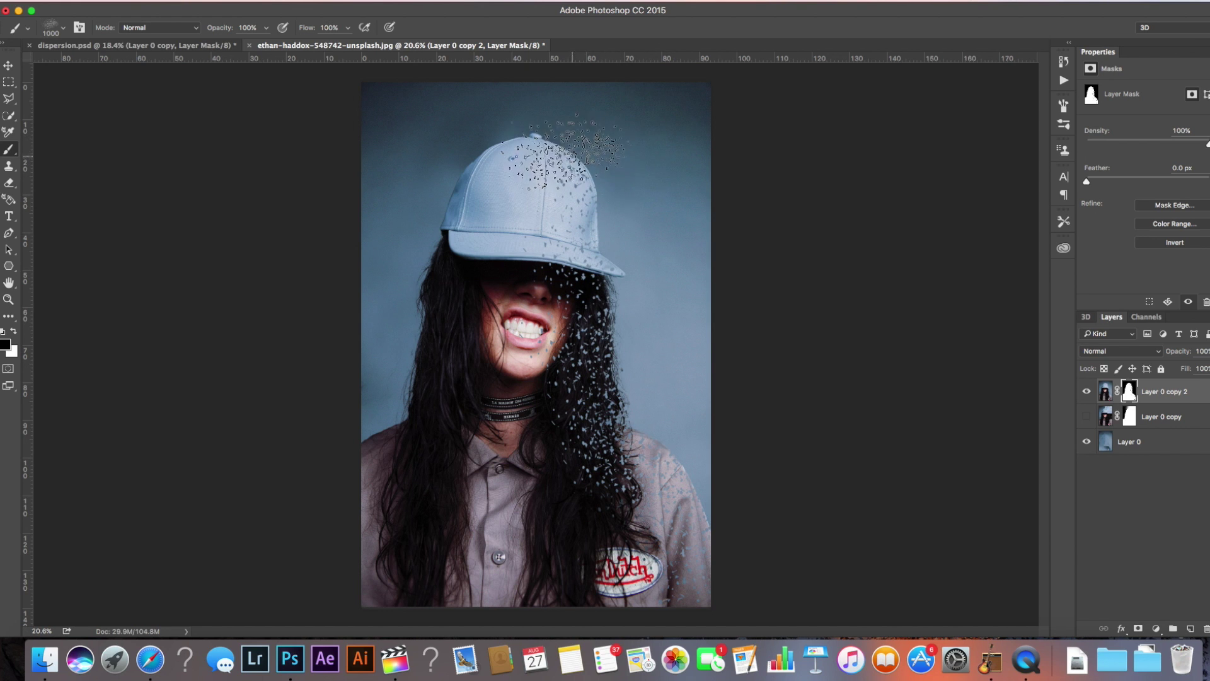
pyautogui.press('[')
pyautogui.click(591, 178)
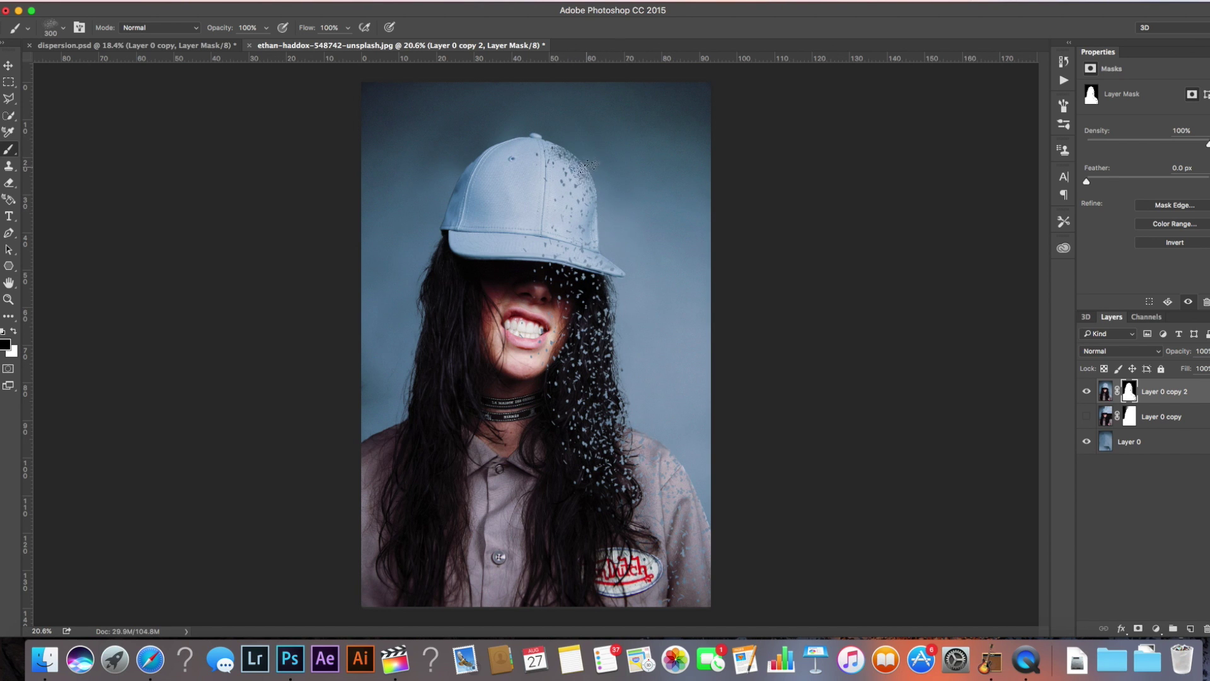
pyautogui.click(594, 197)
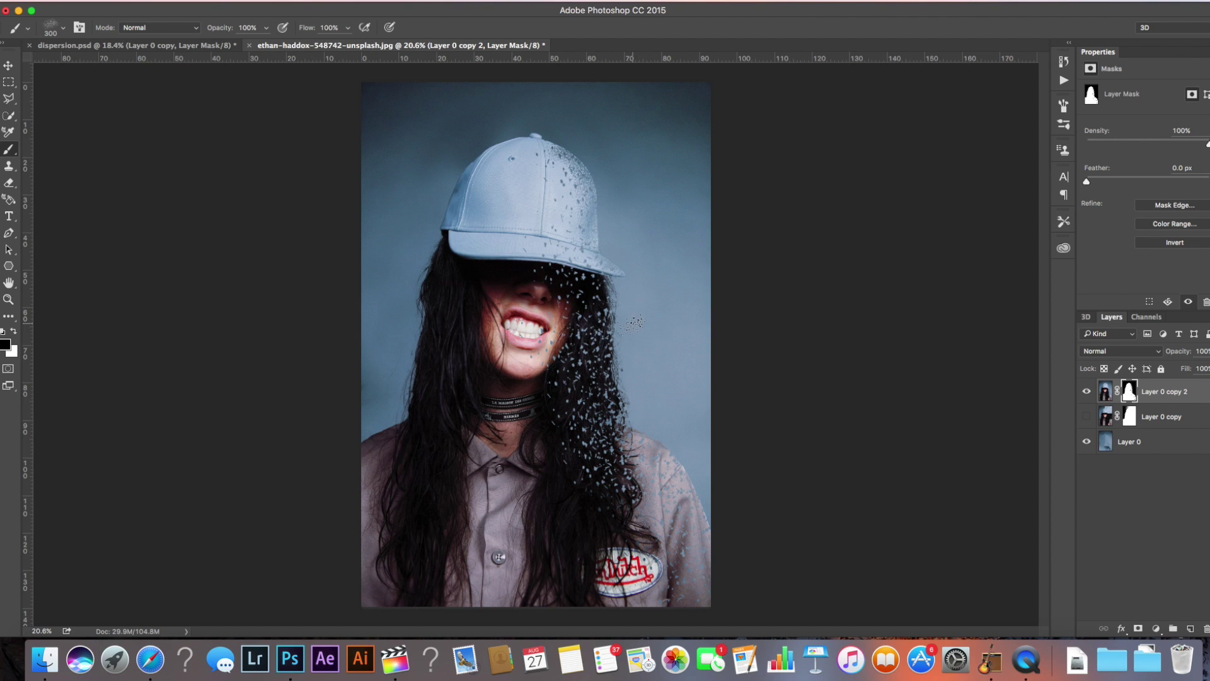
# Enlarge the brush to 800 px, rotate its tip and stamp denser particles over the hair beside the face
pyautogui.press(']')
pyautogui.press(']')
pyautogui.press(']')
pyautogui.press(']')
pyautogui.press(']')
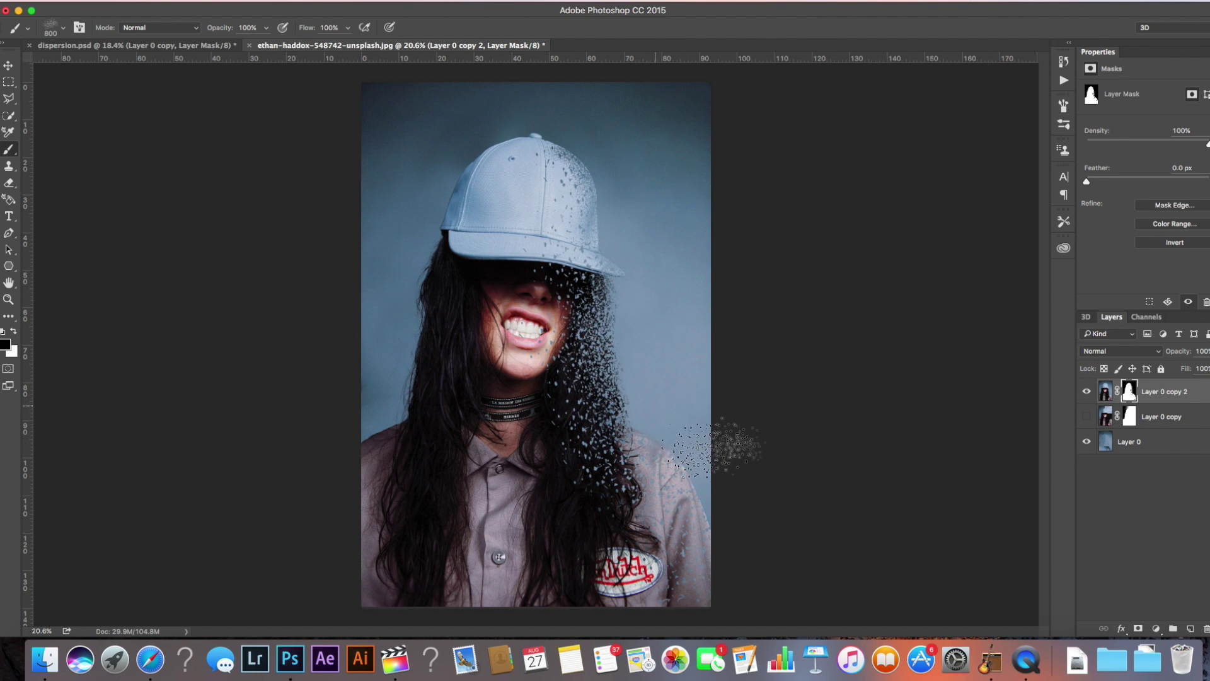
pyautogui.click(63, 28)
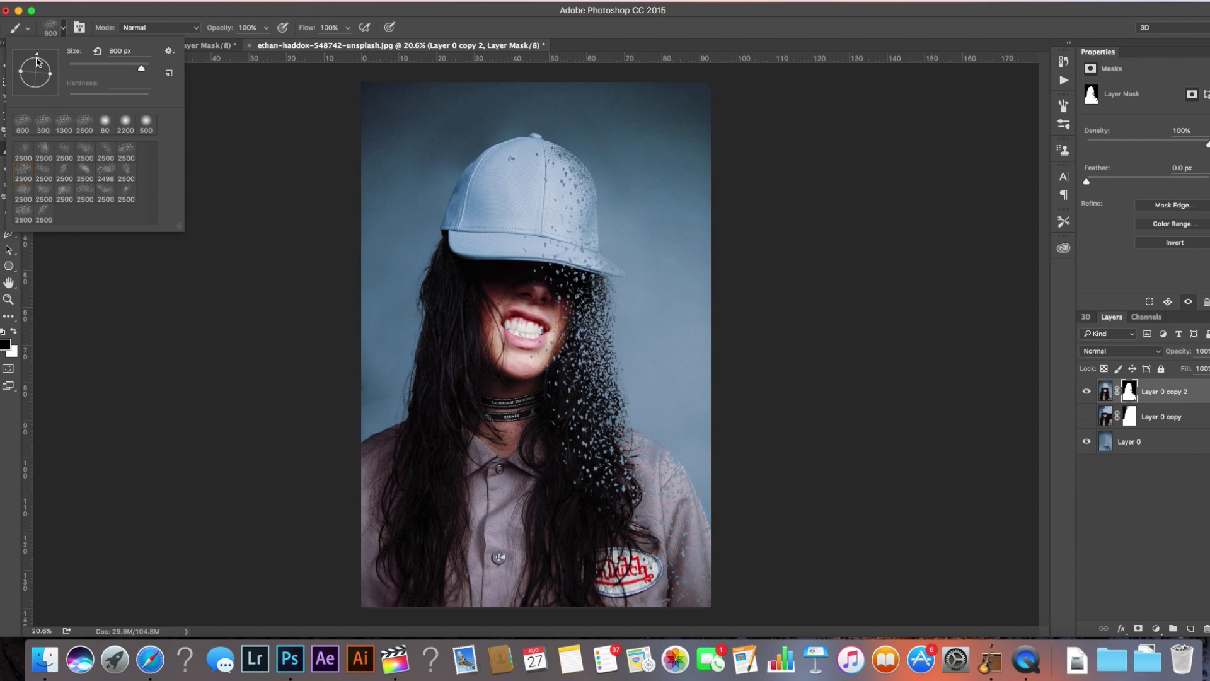
pyautogui.moveTo(36, 58); pyautogui.dragTo(26, 56)
pyautogui.click(590, 284)
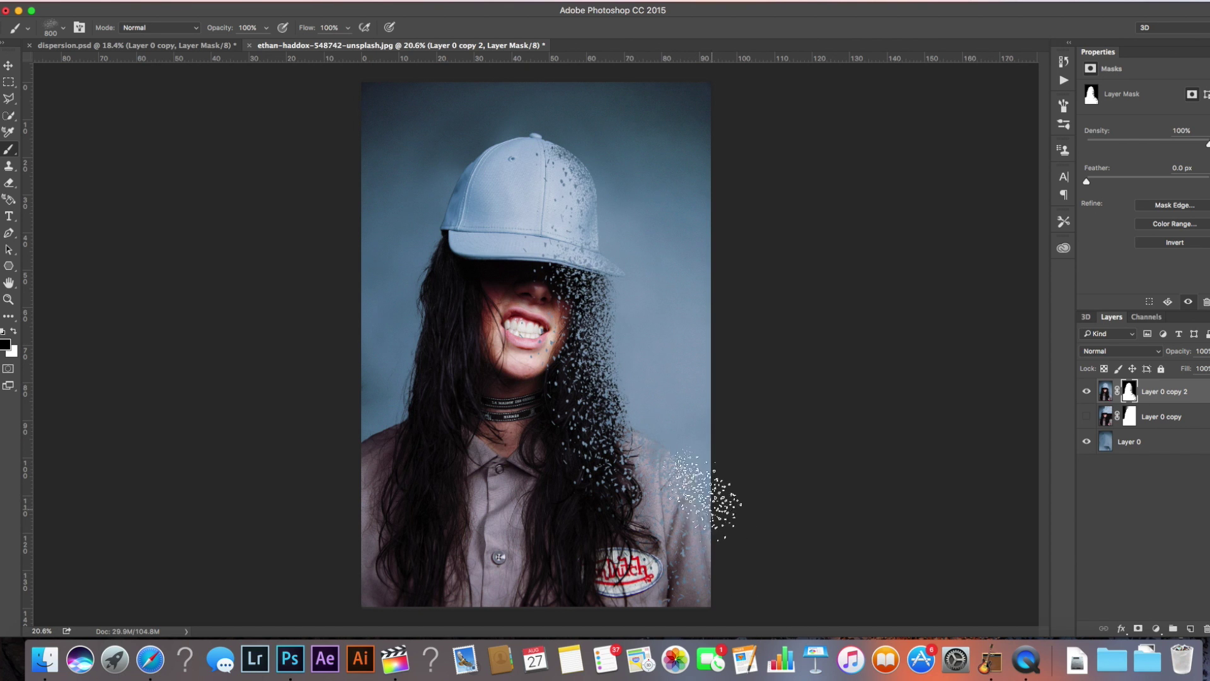
# Stamp particles over the shoulder and the cap's edge with a 1200 px brush, and undo the last stamps
pyautogui.press(']')
pyautogui.press(']')
pyautogui.press(']')
pyautogui.press(']')
pyautogui.click(600, 215)
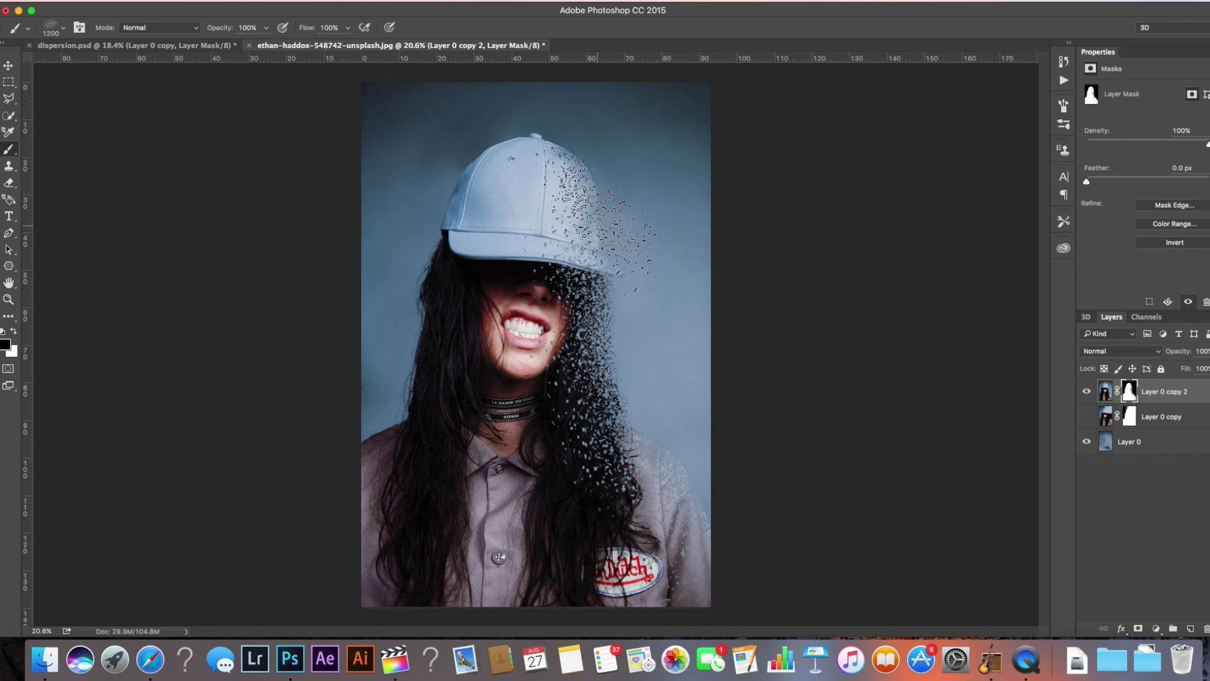
pyautogui.click(598, 126)
pyautogui.press('super+alt+z')
pyautogui.press('super+alt+z')
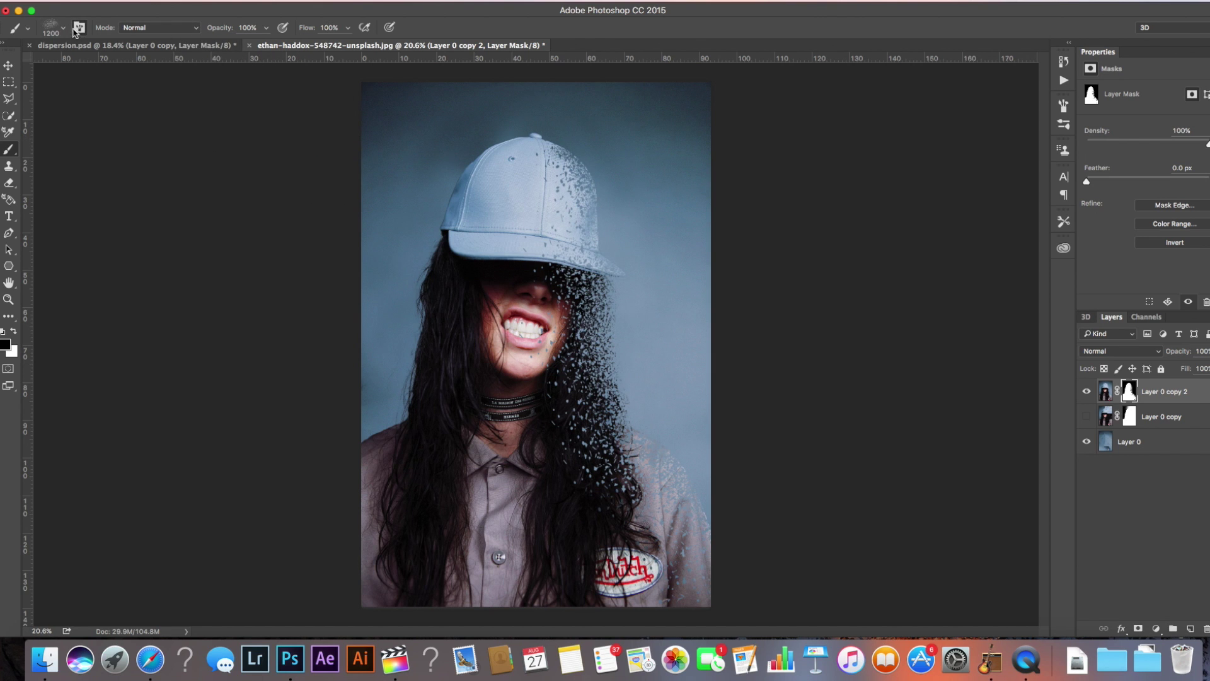
# Open the brush settings, choose a different 2500 px dispersion brush and rotate its tip to 47°
pyautogui.click(79, 28)
pyautogui.click(63, 28)
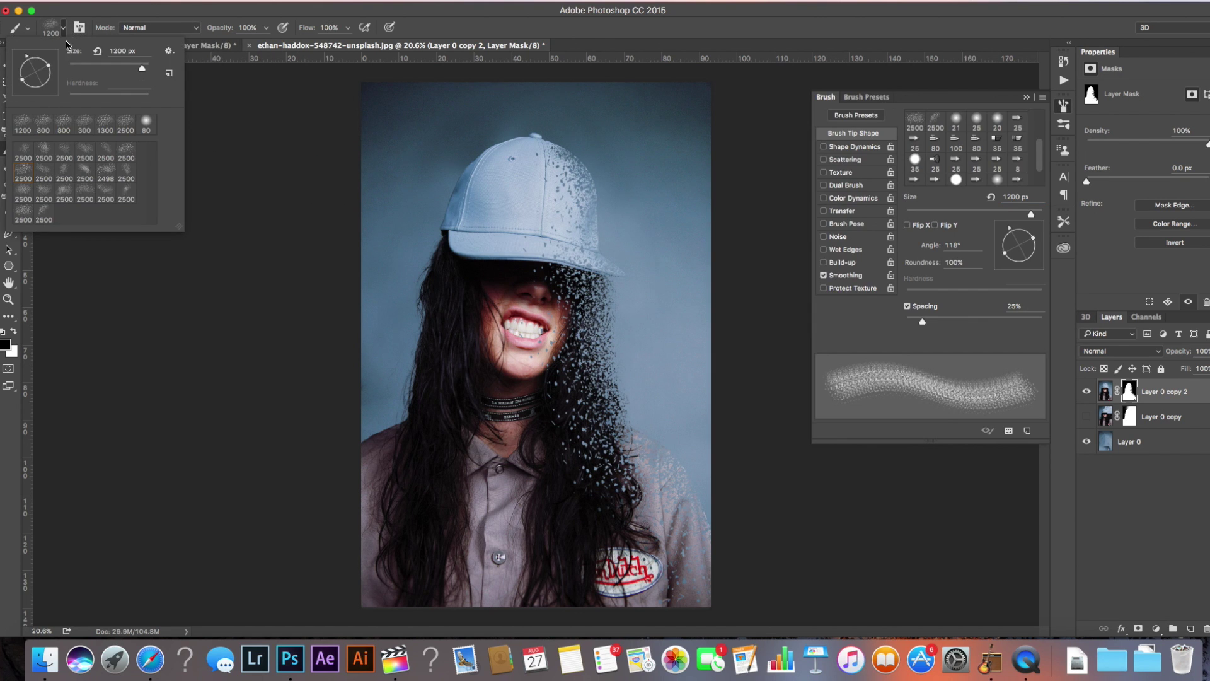
pyautogui.click(85, 194)
pyautogui.moveTo(1039, 245); pyautogui.dragTo(1032, 231)
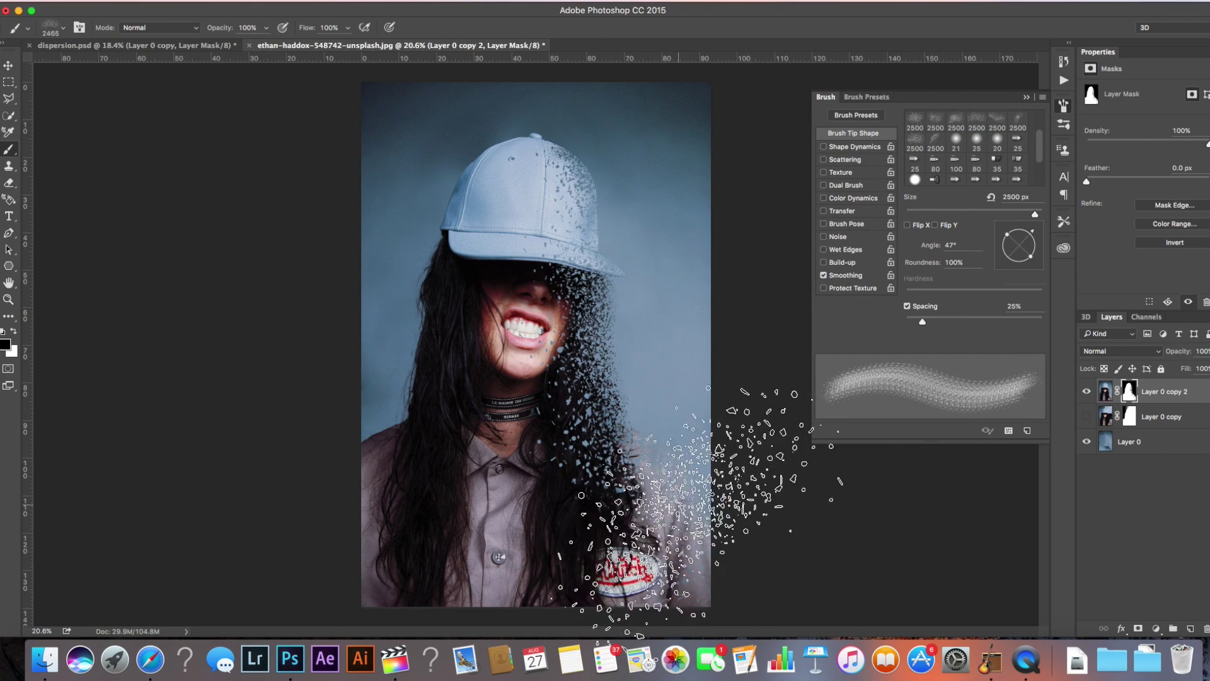
# Reduce the brush to 1400 px and stamp angled particles over the shoulder and the cap on the mask
pyautogui.press('[')
pyautogui.press('[')
pyautogui.press('[')
pyautogui.press('[')
pyautogui.press('[')
pyautogui.press('[')
pyautogui.press('[')
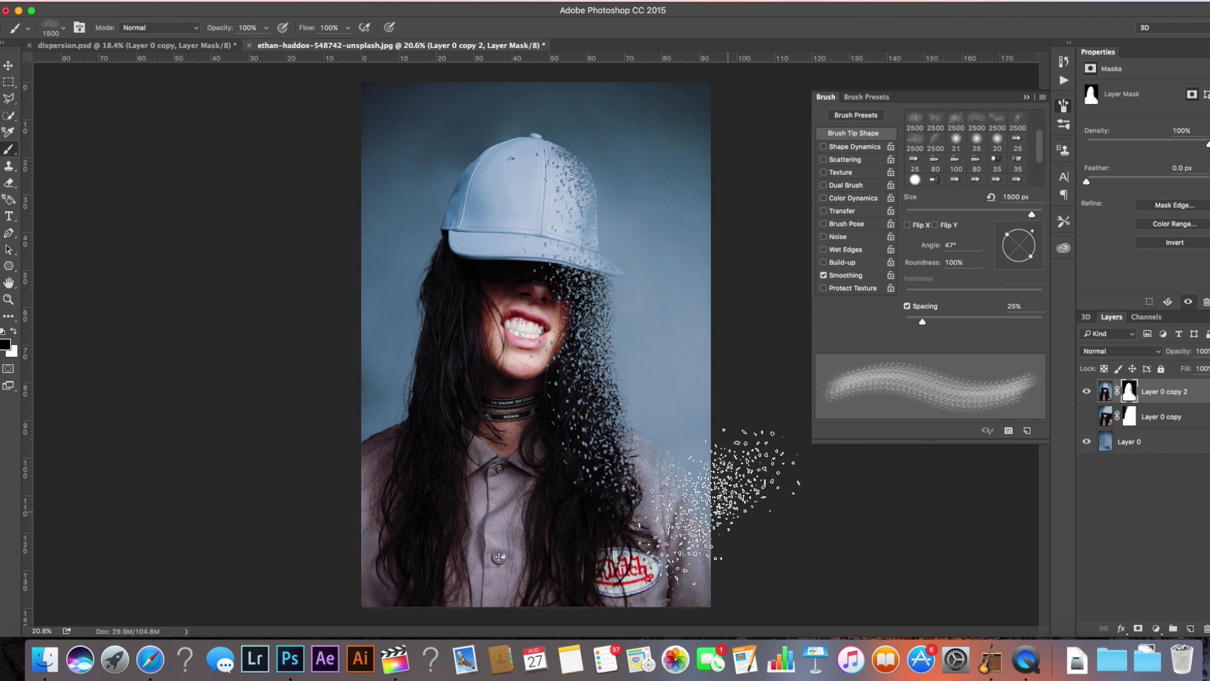
pyautogui.press('[')
pyautogui.press('[')
pyautogui.press('[')
pyautogui.press('[')
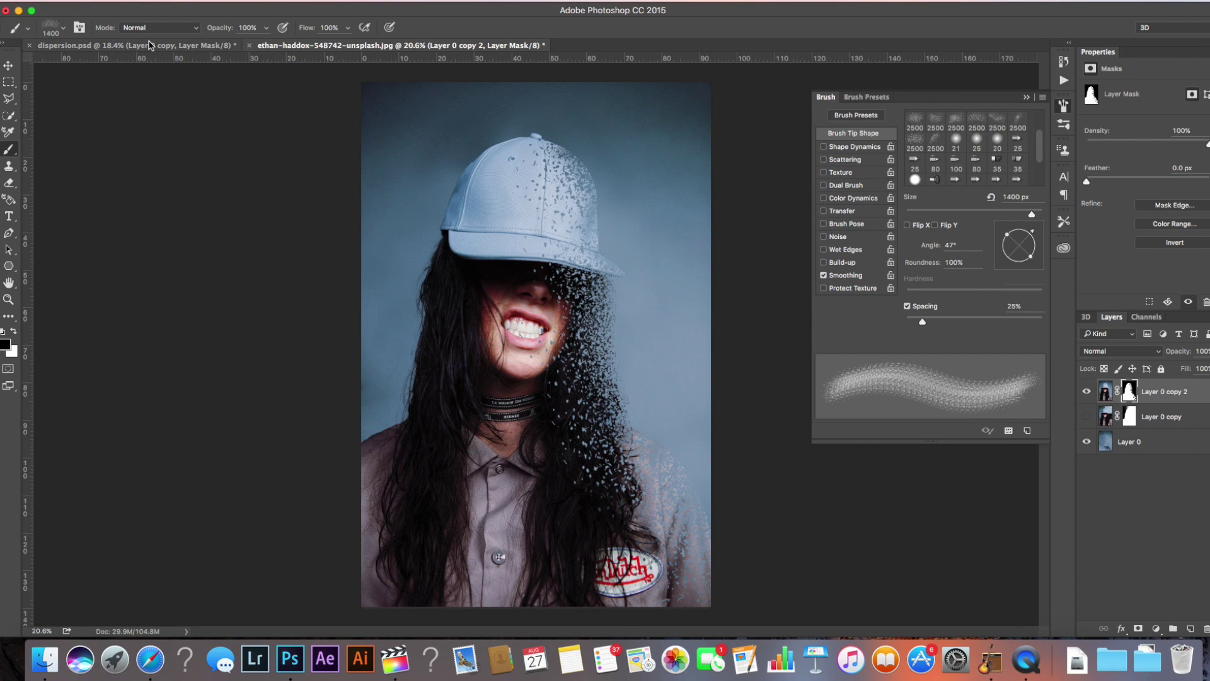
# Set the brush to 1600 px and stamp larger particles across the middle of the cap
pyautogui.press('[')
pyautogui.press('[')
pyautogui.press(']')
pyautogui.press(']')
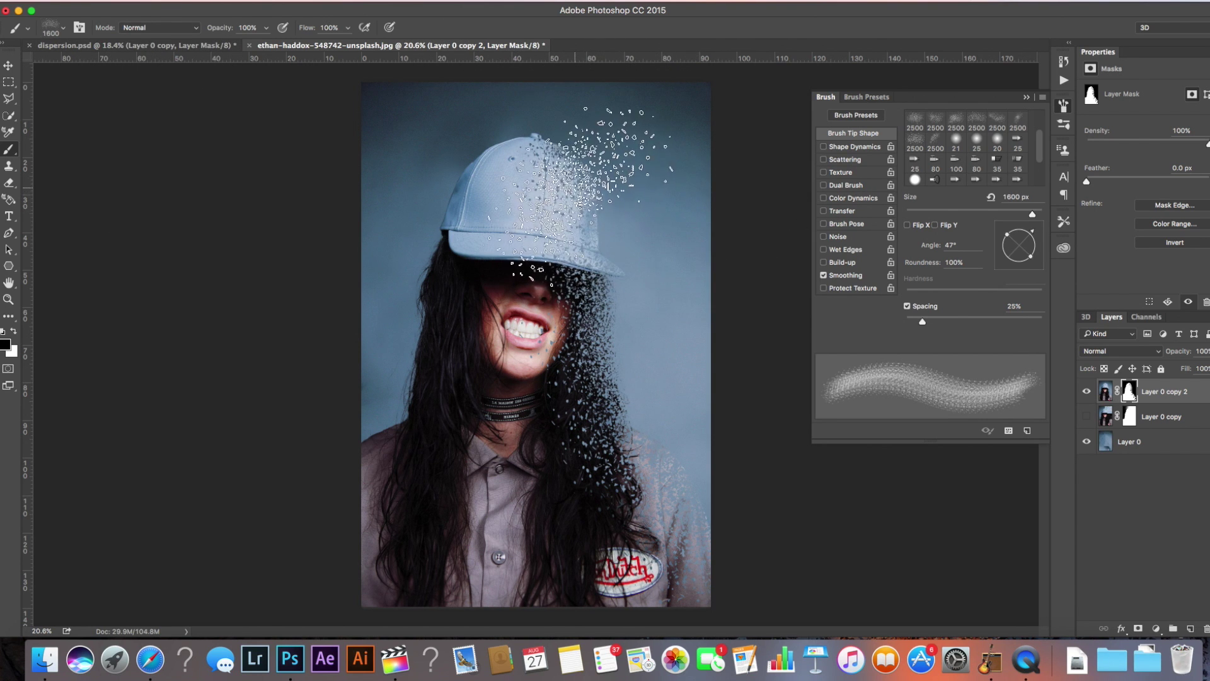
pyautogui.press(']')
pyautogui.press(']')
pyautogui.press('[')
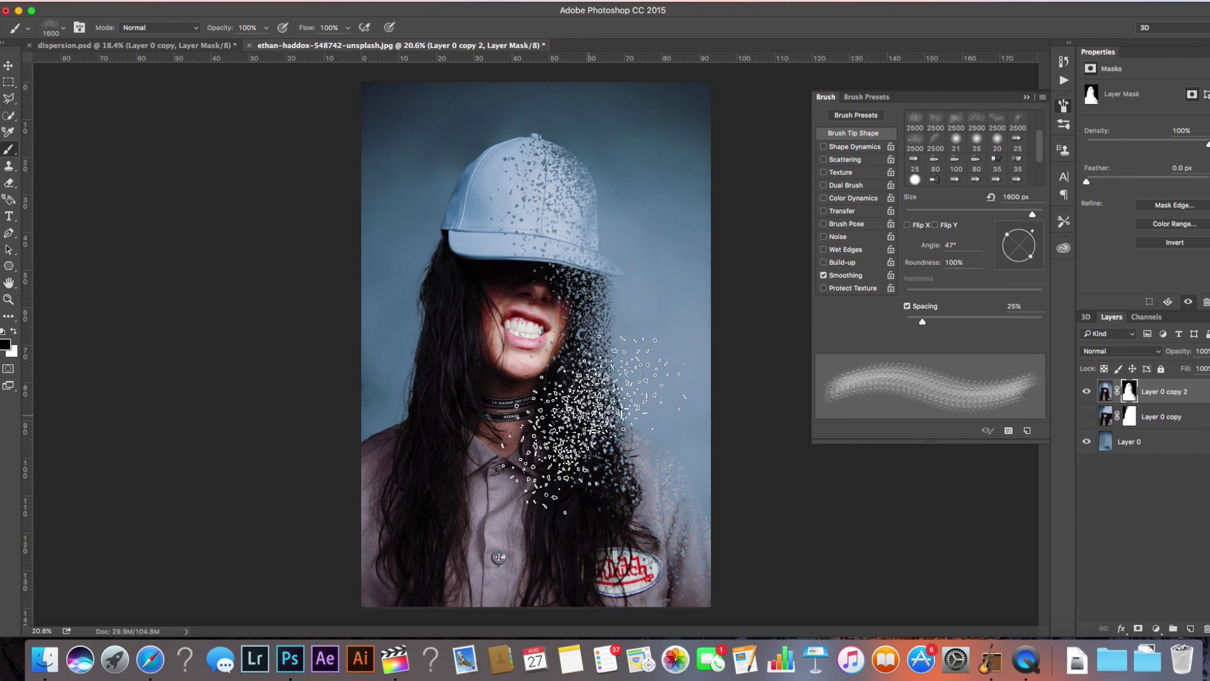
# Stamp particles over the lower hair, shirt front and patch at 1300 px, and enlarge the brush to 1600 px
pyautogui.press('[')
pyautogui.press('[')
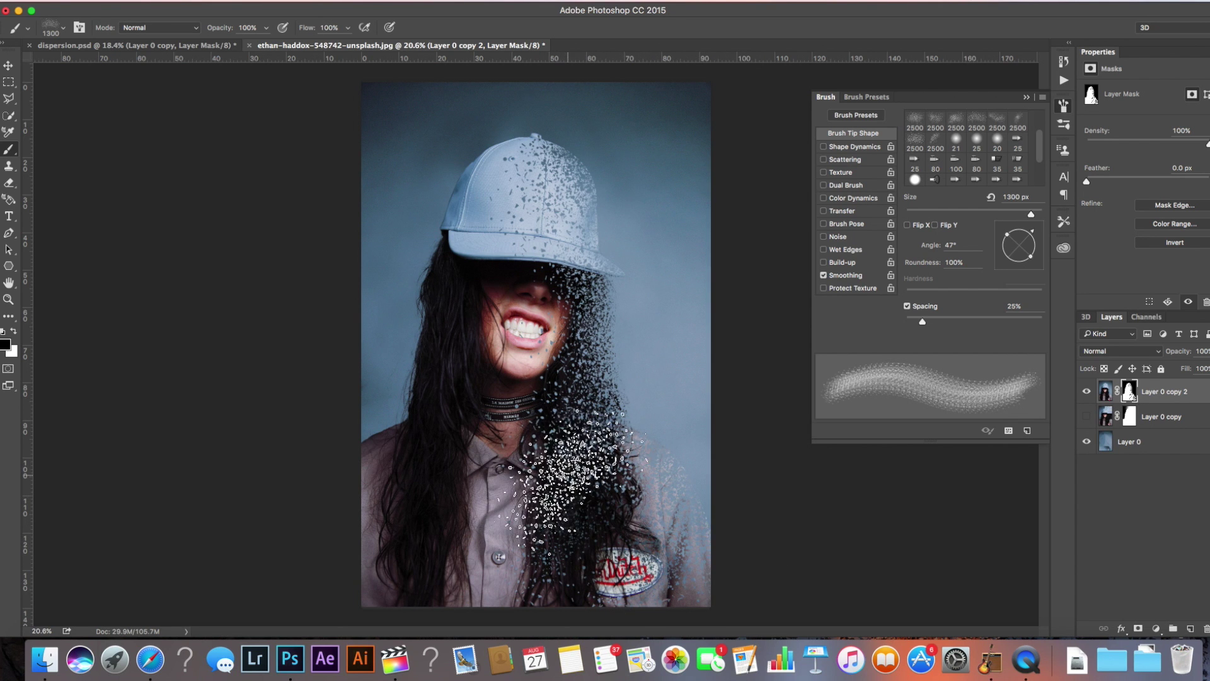
pyautogui.press(']')
pyautogui.press(']')
pyautogui.press(']')
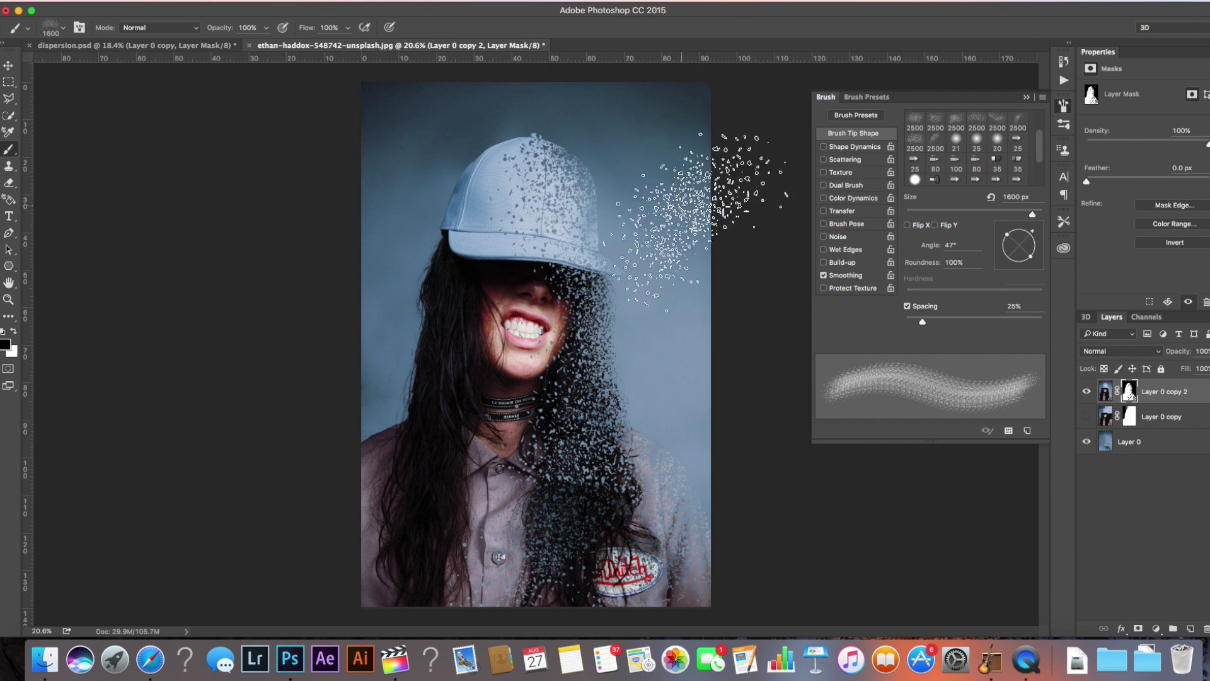
# Fade the cap's edge with a 200 px brush, undo the last stamp, and stamp the shirt patch with another 2500 px dispersion brush
pyautogui.press('[')
pyautogui.press('[')
pyautogui.press('[')
pyautogui.press('[')
pyautogui.press('[')
pyautogui.press('[')
pyautogui.press('[')
pyautogui.press('[')
pyautogui.press('[')
pyautogui.press('[')
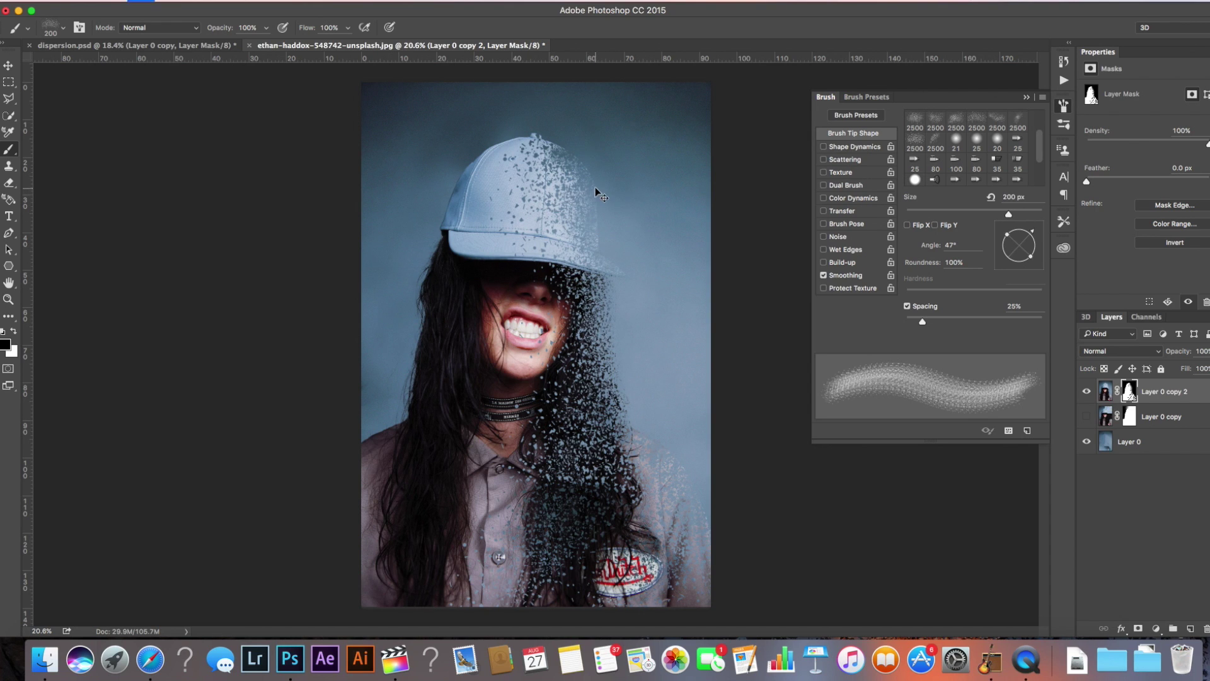
pyautogui.press('super+z')
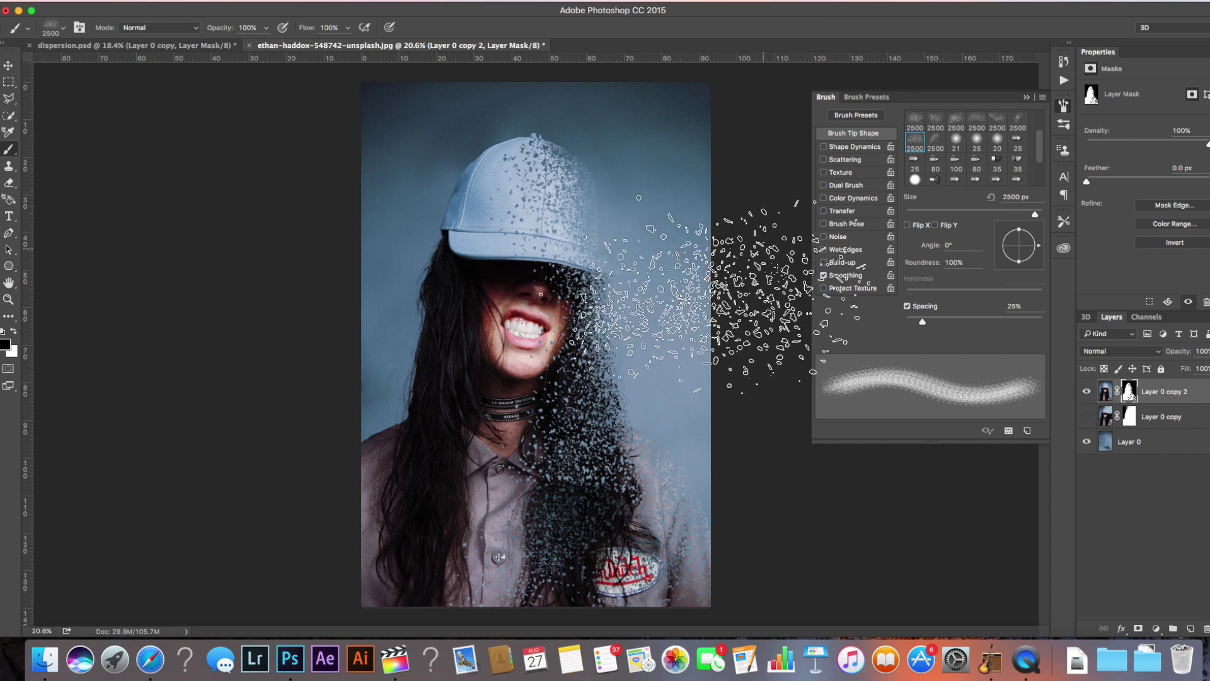
pyautogui.click(935, 142)
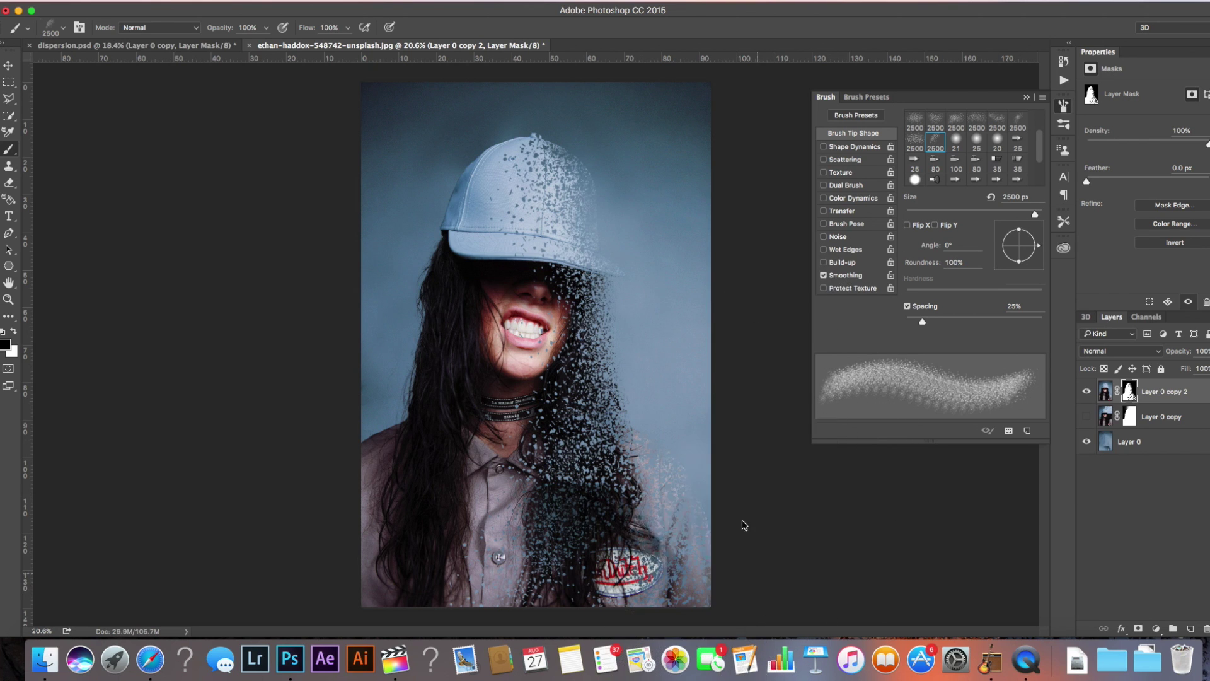
# Choose a soft round brush with 0% hardness and enlarge it to 150 px to mask the shoulder's outer edge
pyautogui.click(916, 179)
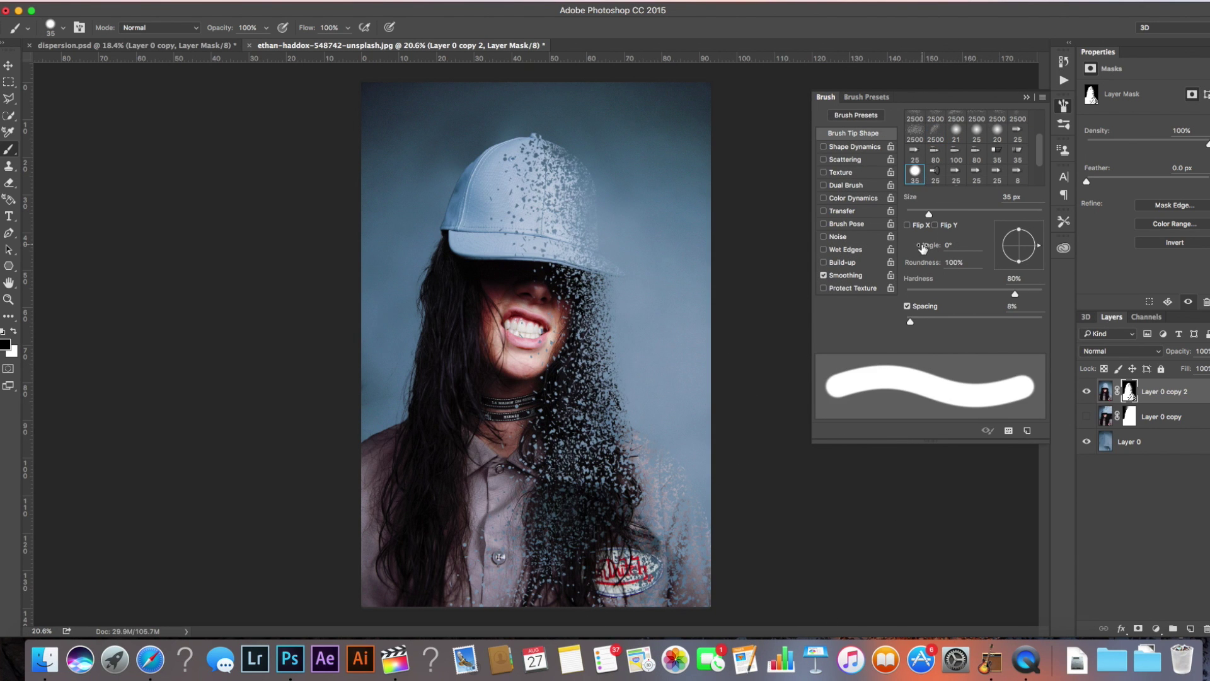
pyautogui.moveTo(927, 292); pyautogui.dragTo(906, 291)
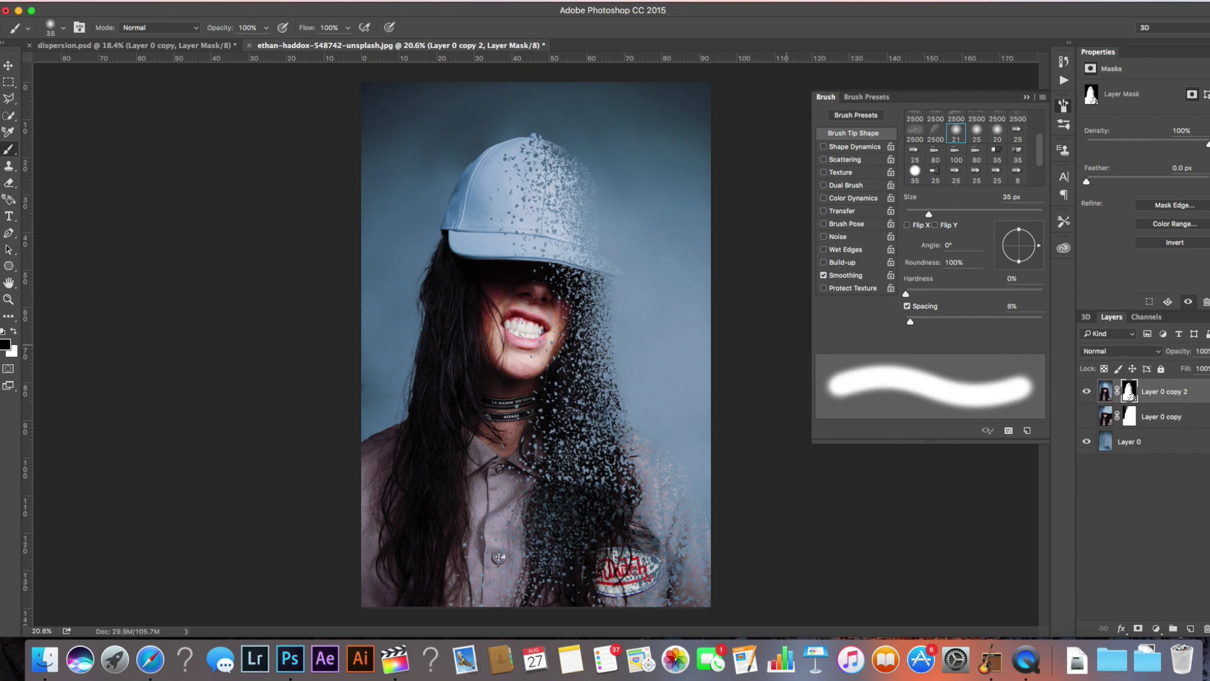
pyautogui.press(']')
pyautogui.press(']')
pyautogui.press(']')
pyautogui.press(']')
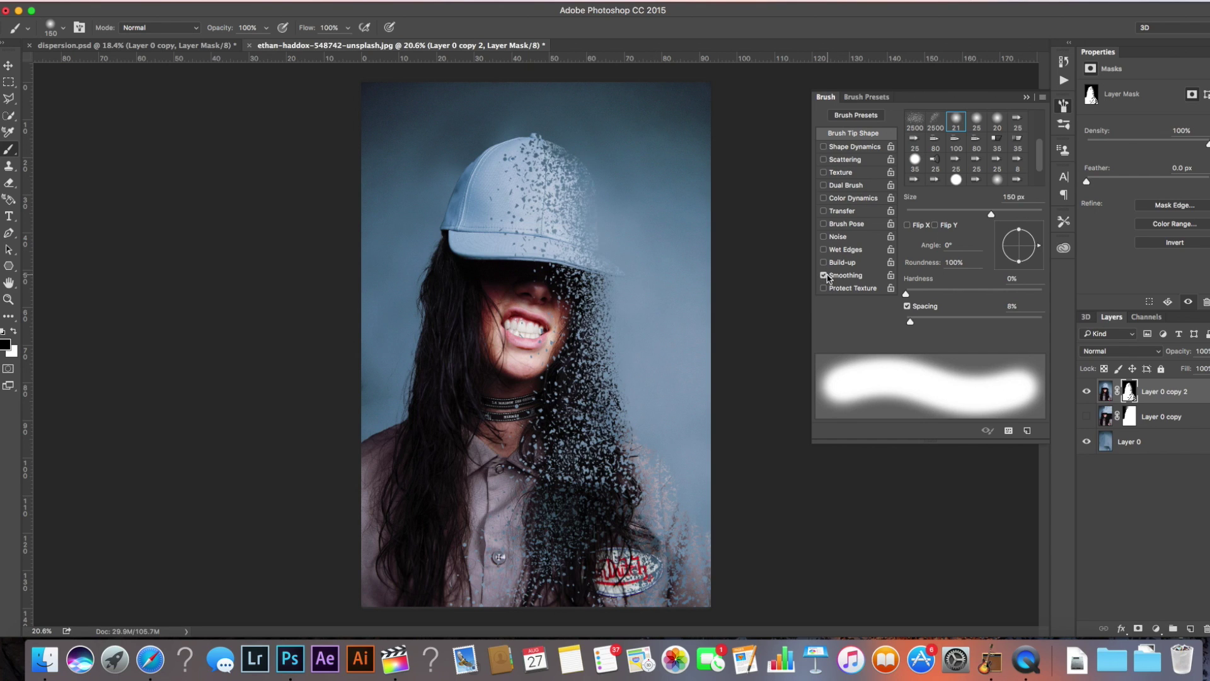
# Enlarge the soft brush to 900 px and mask out the leftover outer edges of the cap and shoulder
pyautogui.press(']')
pyautogui.press(']')
pyautogui.press(']')
pyautogui.press(']')
pyautogui.press(']')
pyautogui.press(']')
pyautogui.press(']')
pyautogui.press(']')
pyautogui.press(']')
pyautogui.press(']')
pyautogui.press(']')
pyautogui.press(']')
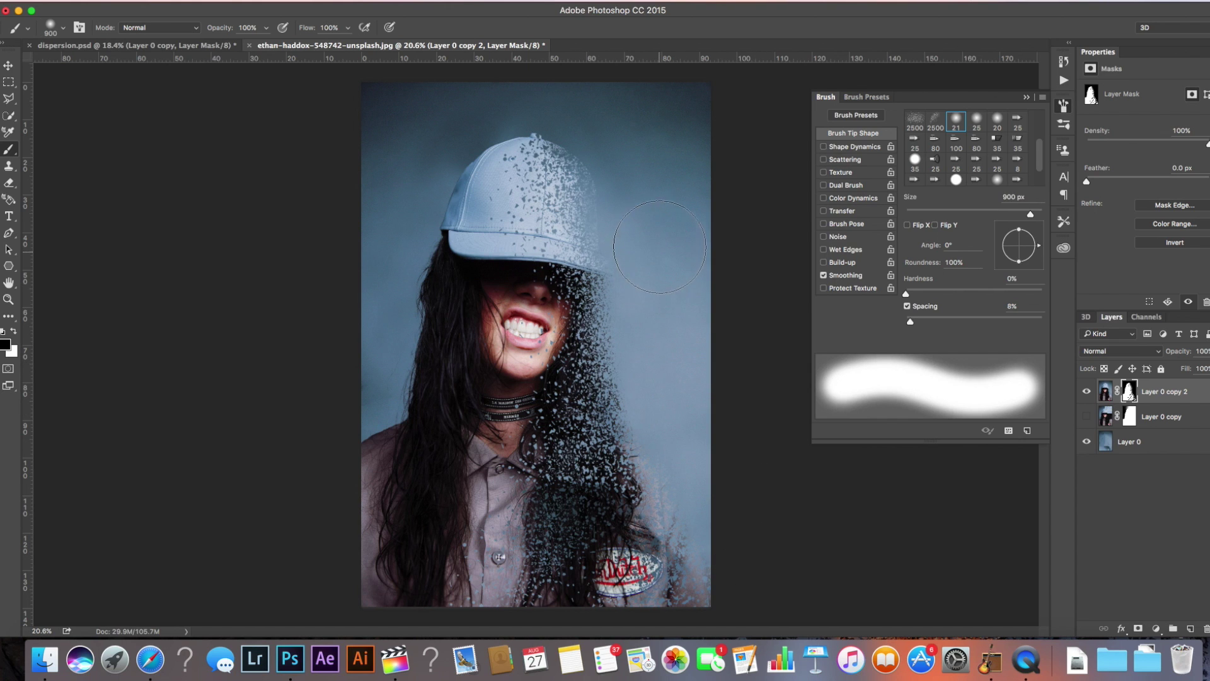
pyautogui.press('[')
pyautogui.press('[')
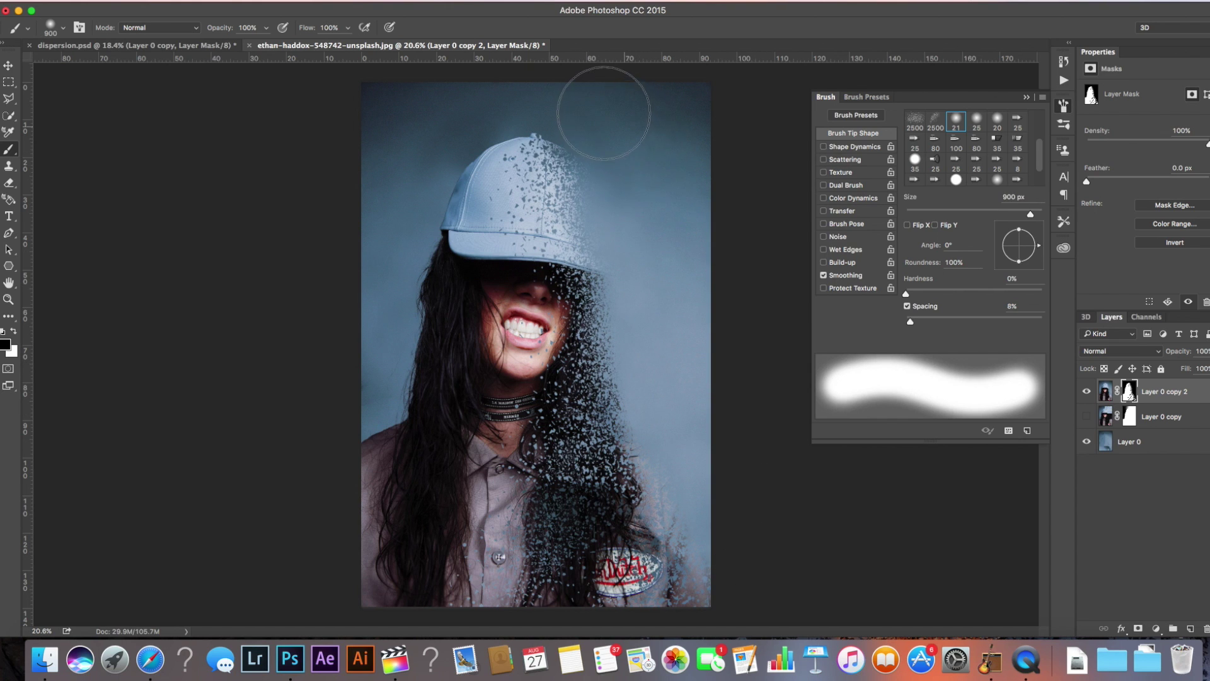
# Reduce the soft brush to 300 px and close the brush settings
pyautogui.press('[')
pyautogui.press('[')
pyautogui.press('[')
pyautogui.press('[')
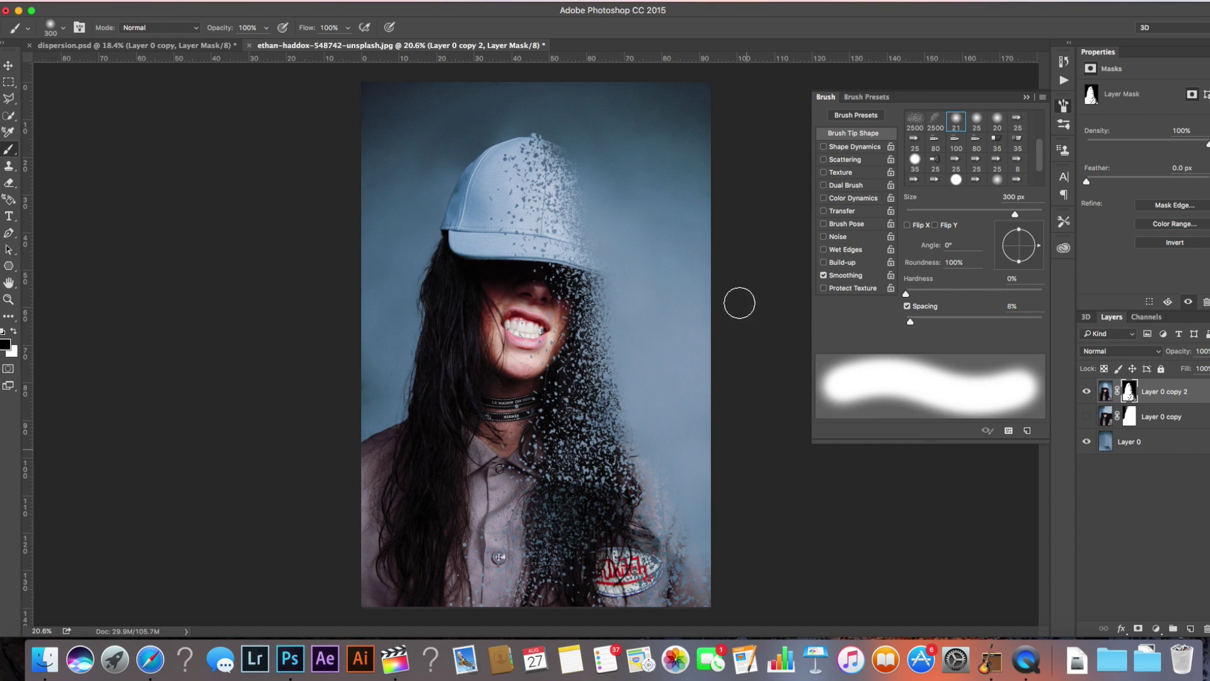
pyautogui.click(1025, 98)
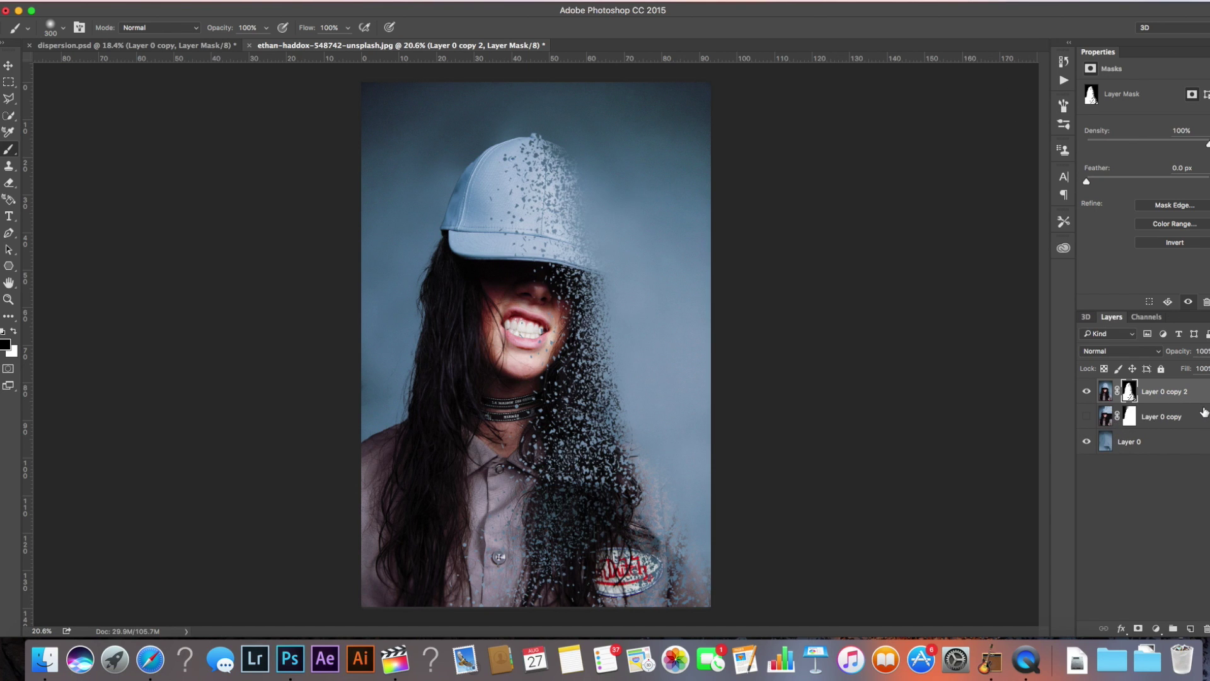
# Show the liquified Layer 0 copy, target its layer mask and make black the foreground colour
pyautogui.click(1204, 412)
pyautogui.click(1087, 418)
pyautogui.press('x')
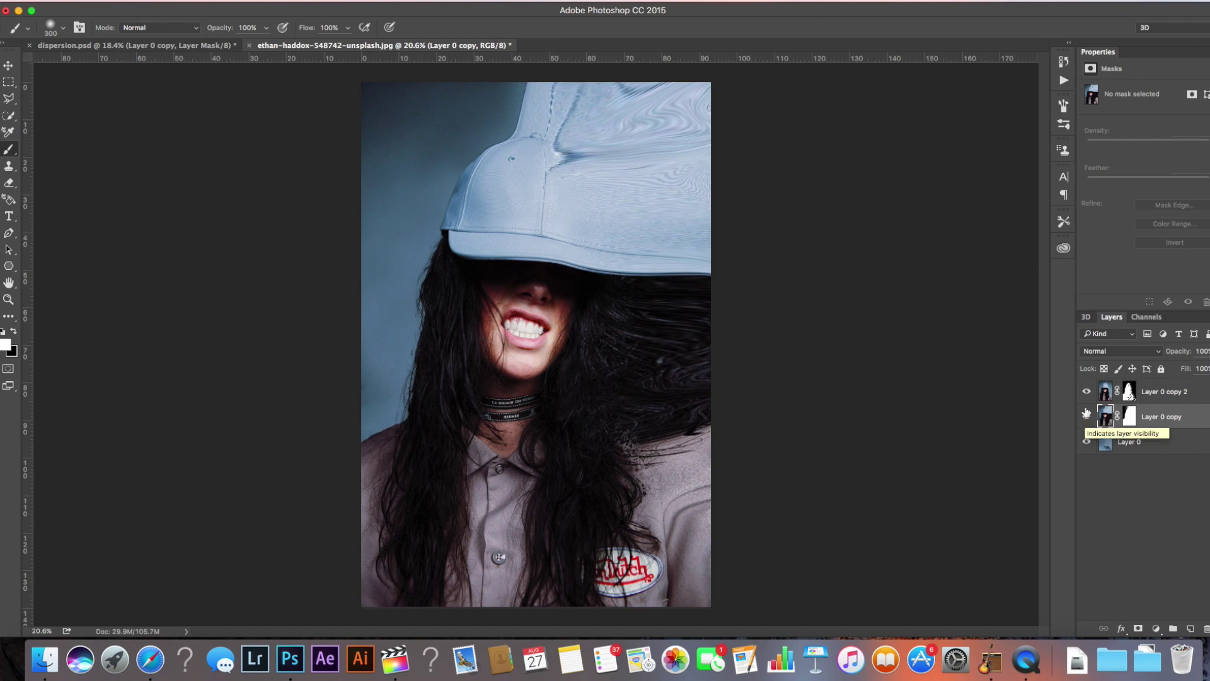
pyautogui.click(1129, 417)
pyautogui.press('x')
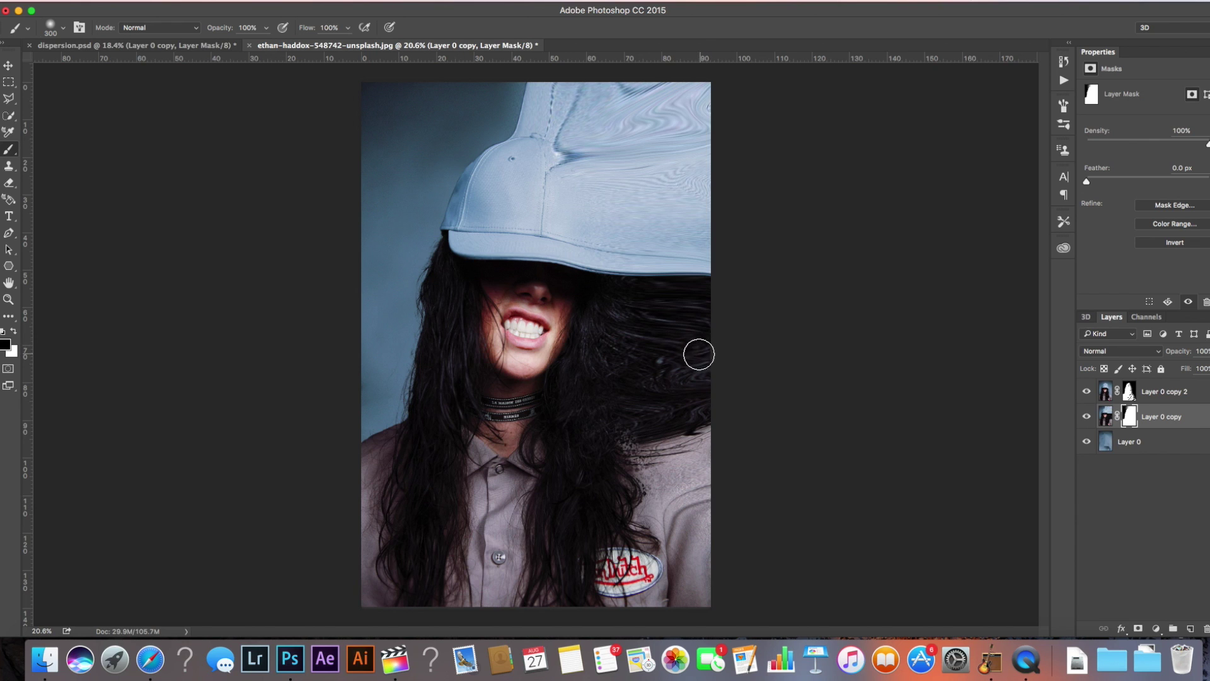
# Choose another 2500 px dispersion brush and stamp it on the mask over the cap's stretched upper area
pyautogui.click(63, 30)
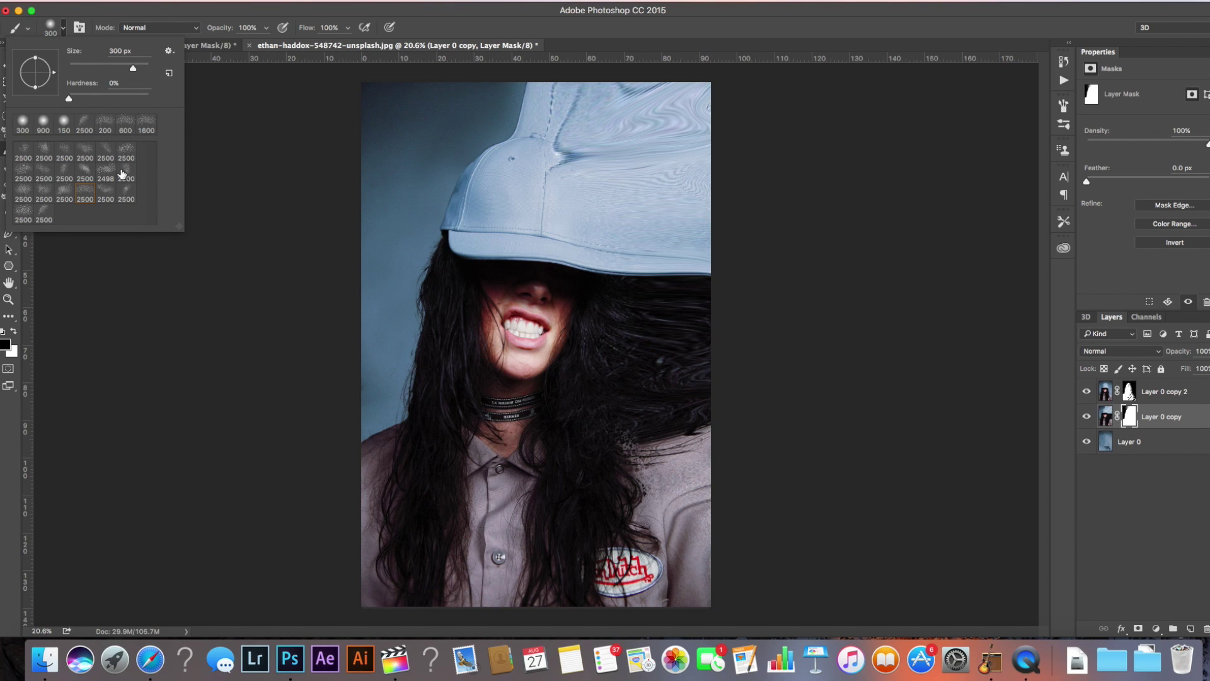
pyautogui.click(64, 195)
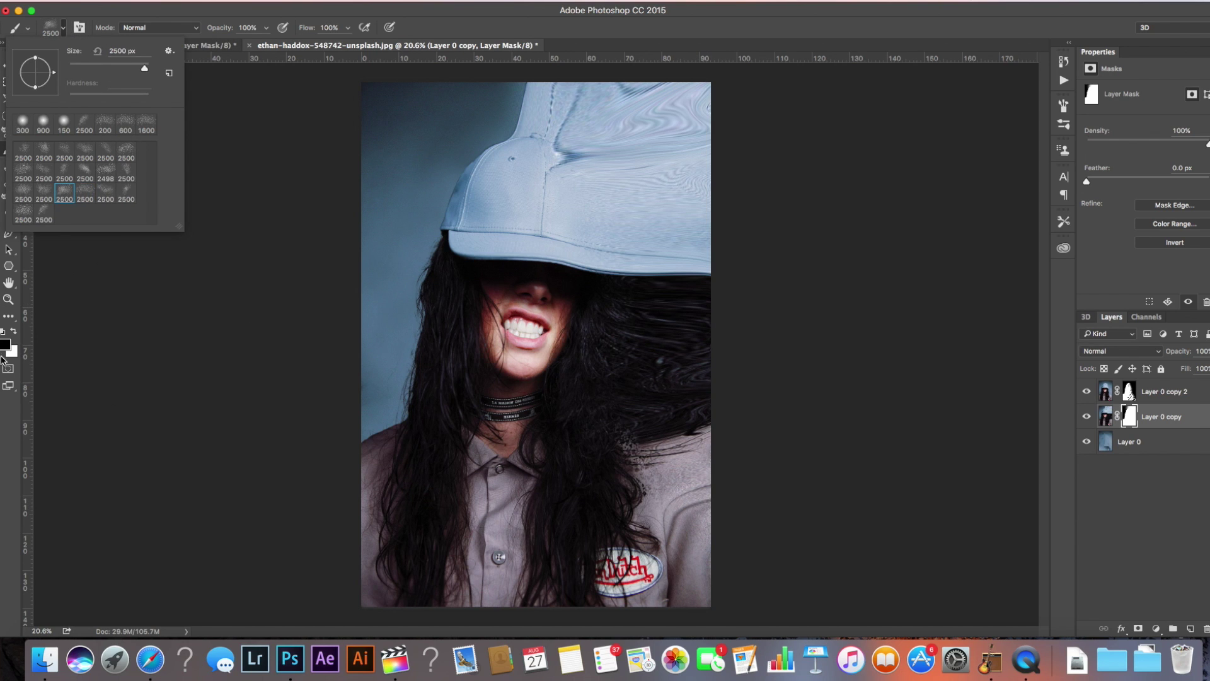
pyautogui.click(660, 129)
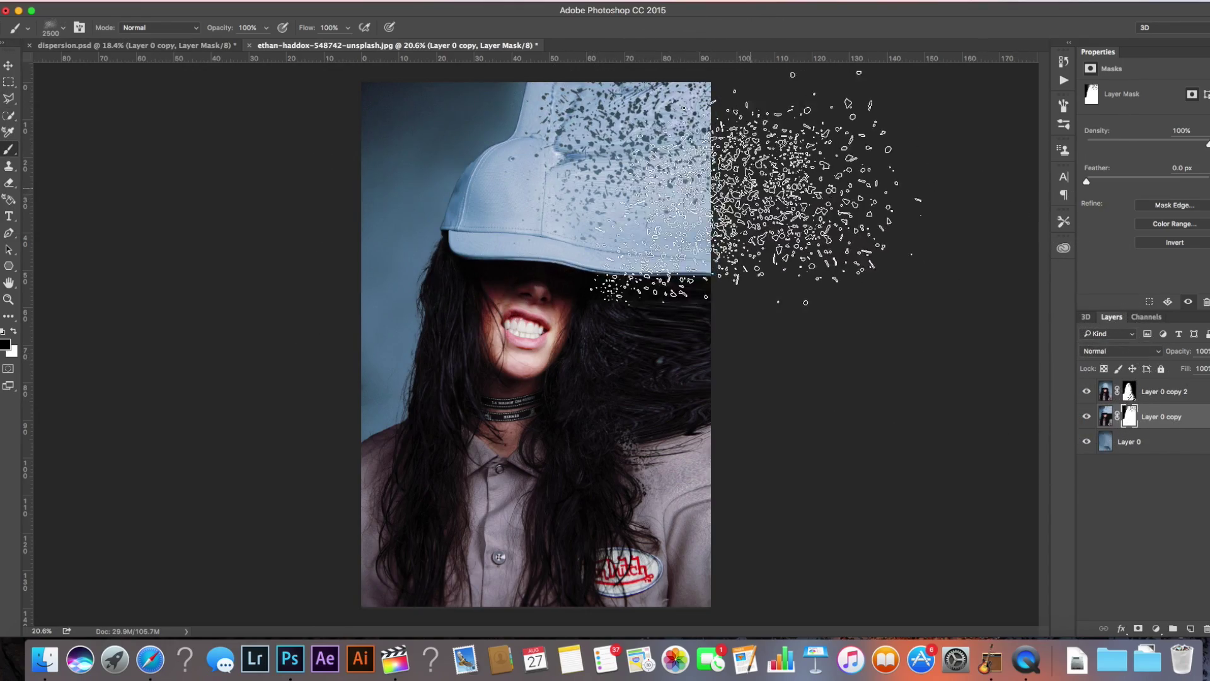
# Enlarge the dispersion brush to 2800 and 3100 px and mask out more particles along the stretched cap's outer side
pyautogui.press(']')
pyautogui.press(']')
pyautogui.press(']')
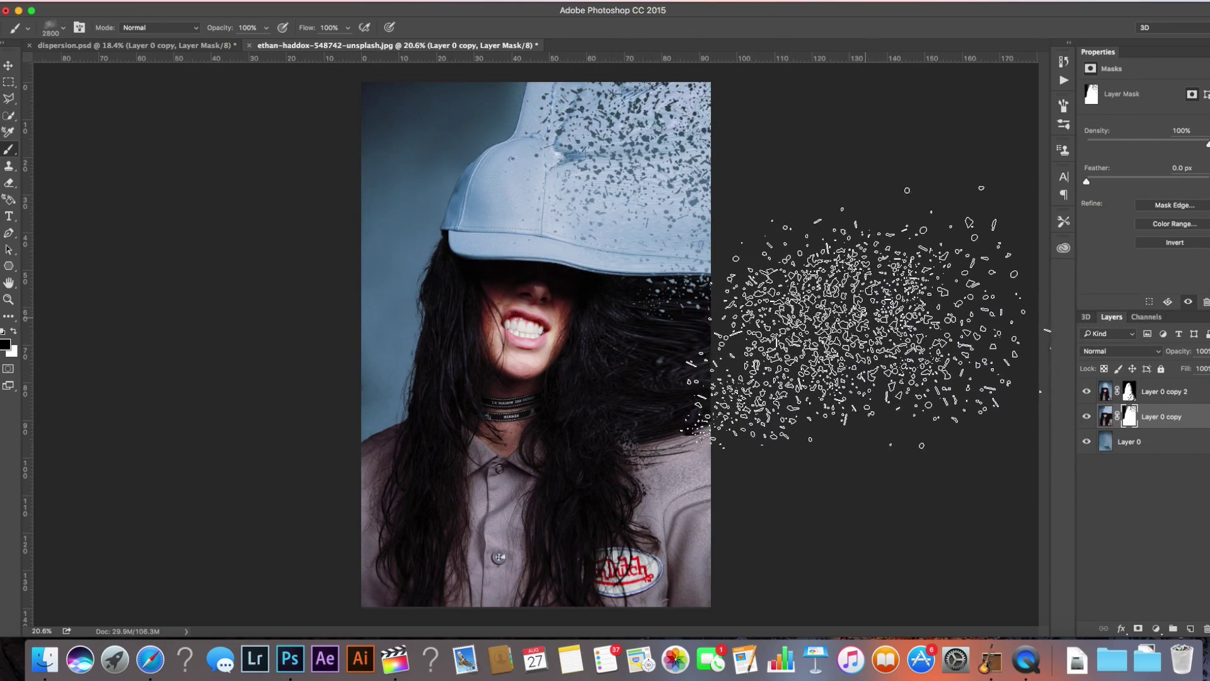
pyautogui.press(']')
pyautogui.press(']')
pyautogui.press(']')
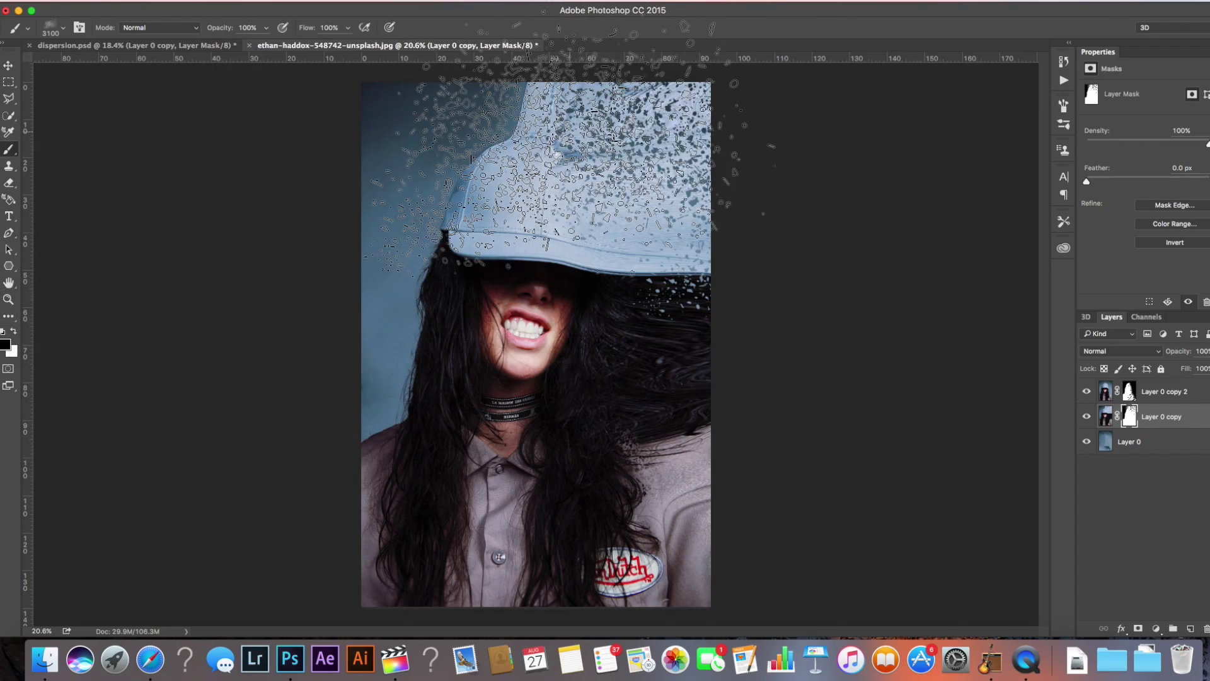
pyautogui.scroll(5, 570, 134)
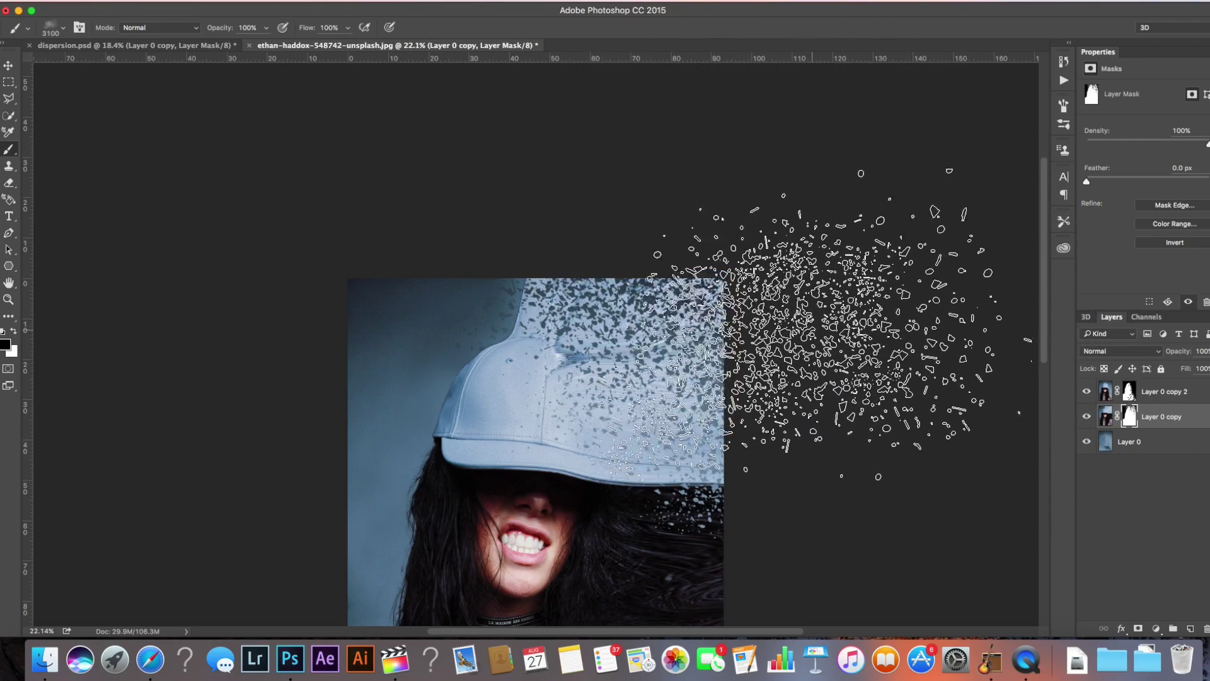
# Reduce the dispersion brush to 2500 px and break up the stretched cap more densely near the image's upper edge
pyautogui.press('[')
pyautogui.press('[')
pyautogui.press('[')
pyautogui.press('[')
pyautogui.press('[')
pyautogui.press('[')
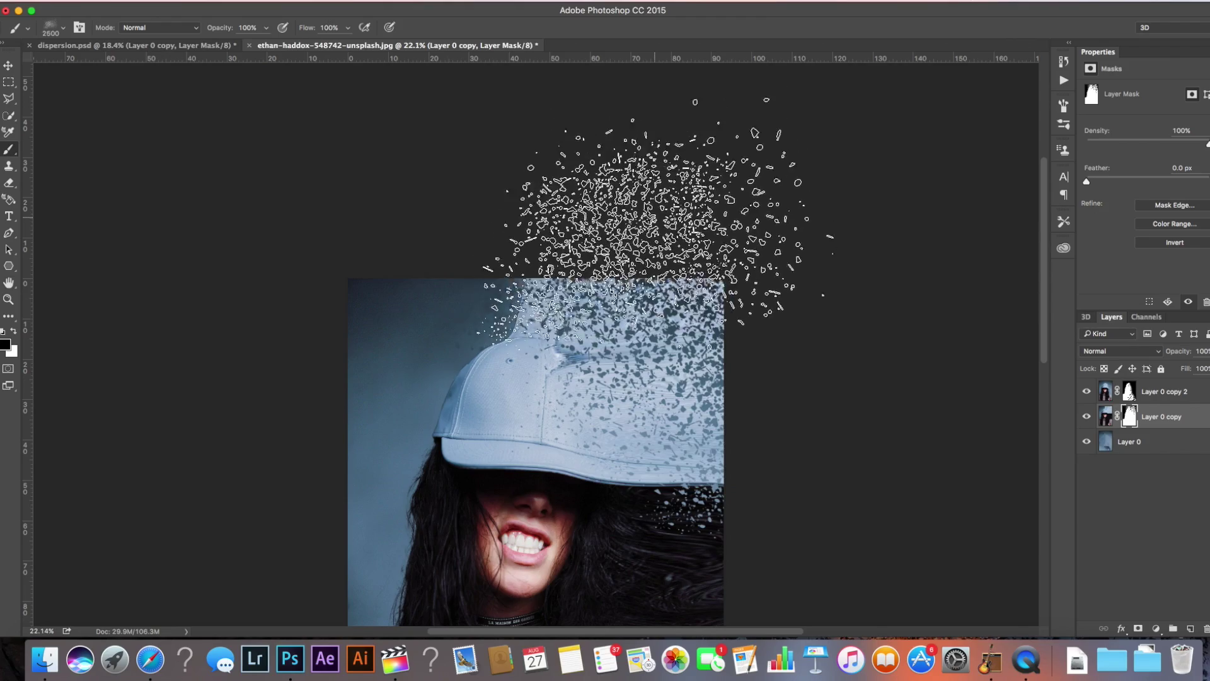
# Reduce the dispersion brush to 250 px over the cap's crown
pyautogui.press('[')
pyautogui.press('[')
pyautogui.press('[')
pyautogui.press('[')
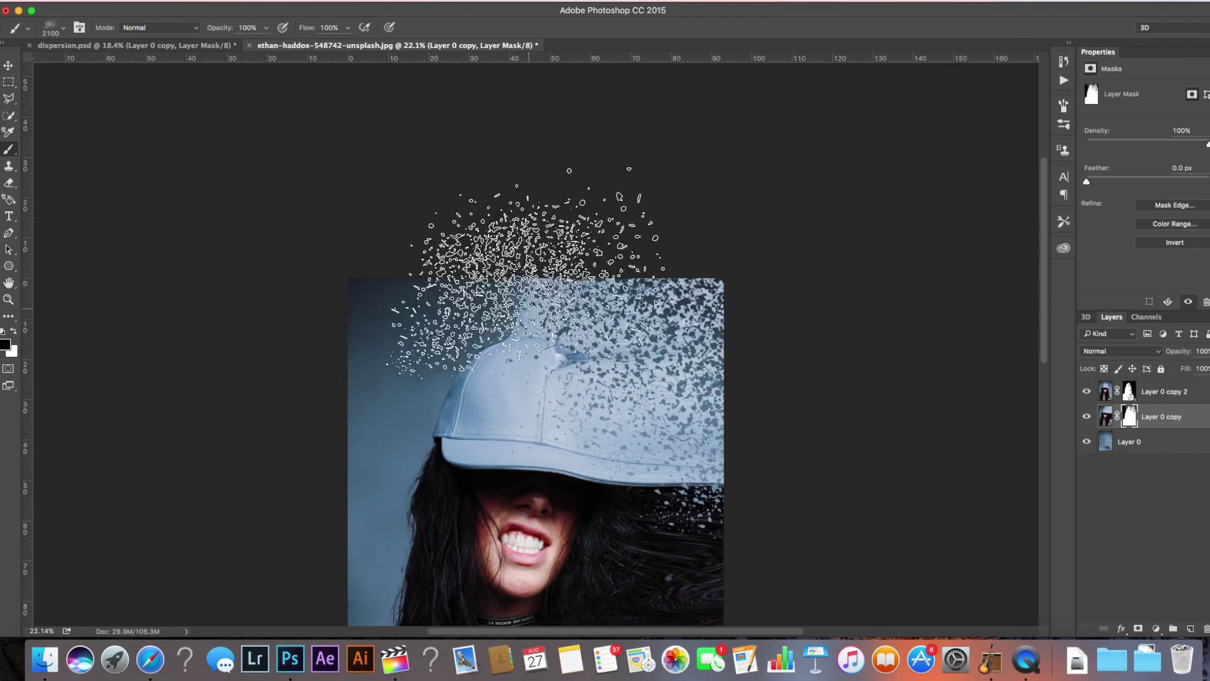
pyautogui.press('[')
pyautogui.press('[')
pyautogui.press('[')
pyautogui.press('[')
pyautogui.press('[')
pyautogui.press('[')
pyautogui.press('[')
pyautogui.press('[')
pyautogui.press('[')
pyautogui.press('[')
pyautogui.press('[')
pyautogui.press('[')
pyautogui.press('[')
pyautogui.press('[')
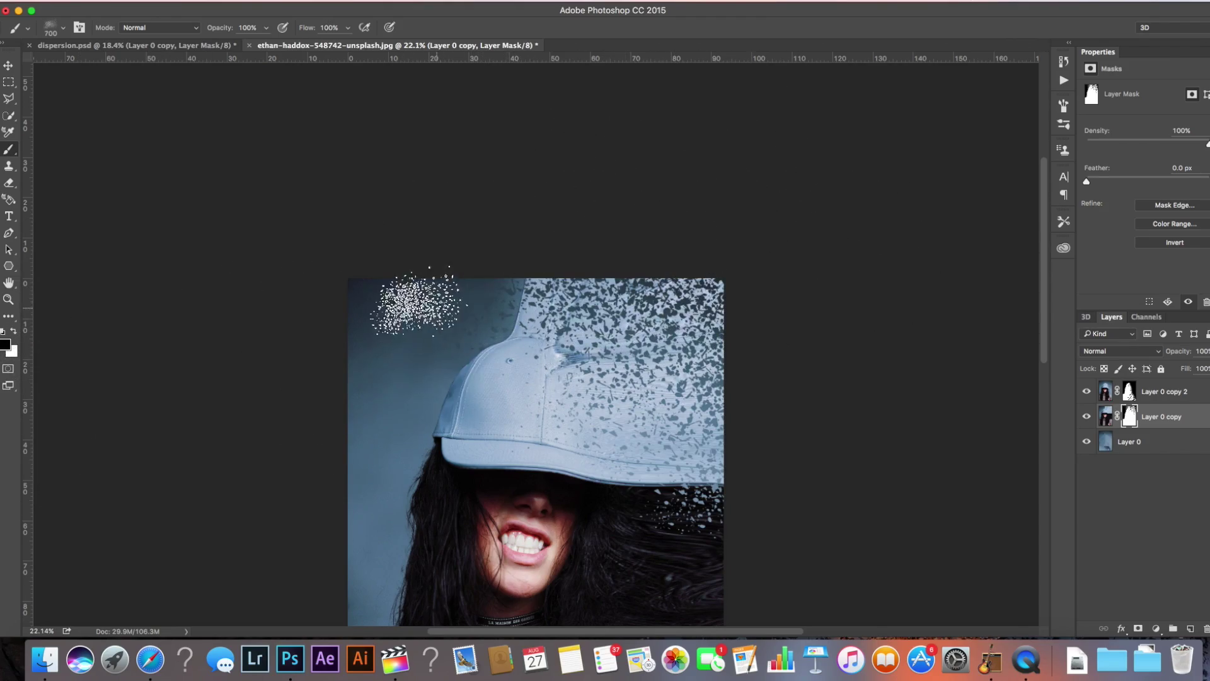
pyautogui.press('[')
pyautogui.press('[')
pyautogui.press('[')
pyautogui.press('[')
pyautogui.press('[')
pyautogui.press('[')
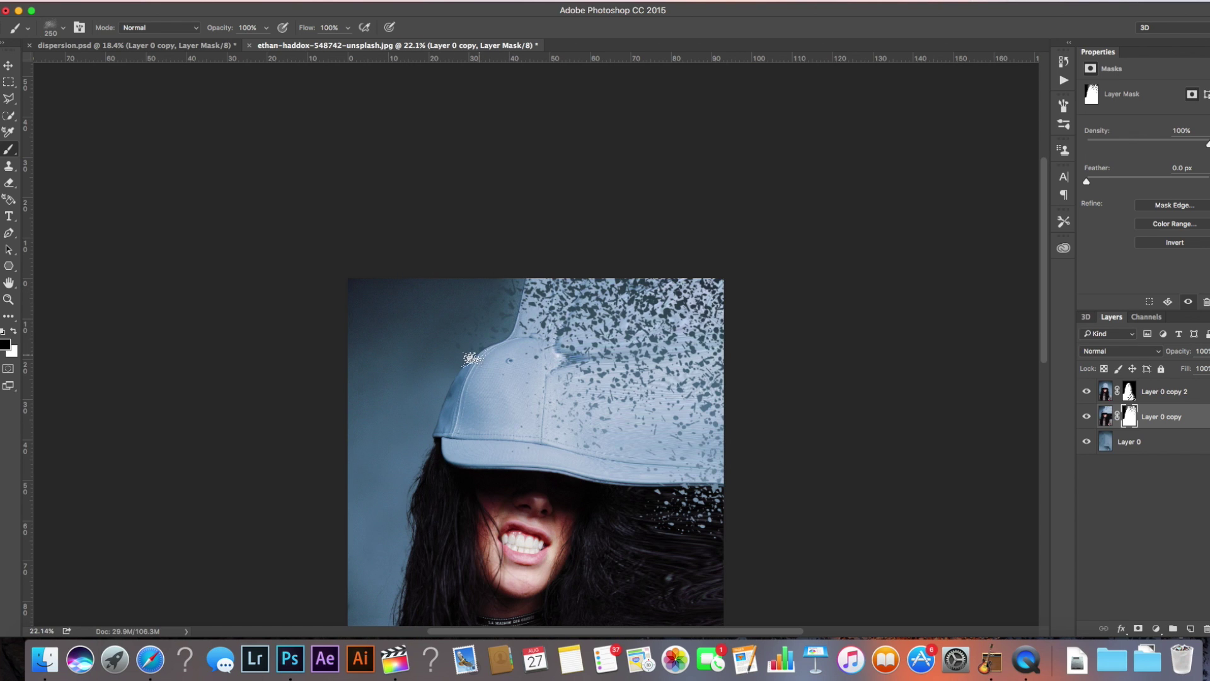
# Enlarge the dispersion brush to 2300 px and stamp particles into the outer edge of the stretched hair
pyautogui.scroll(-5, 473, 360)
pyautogui.press(']')
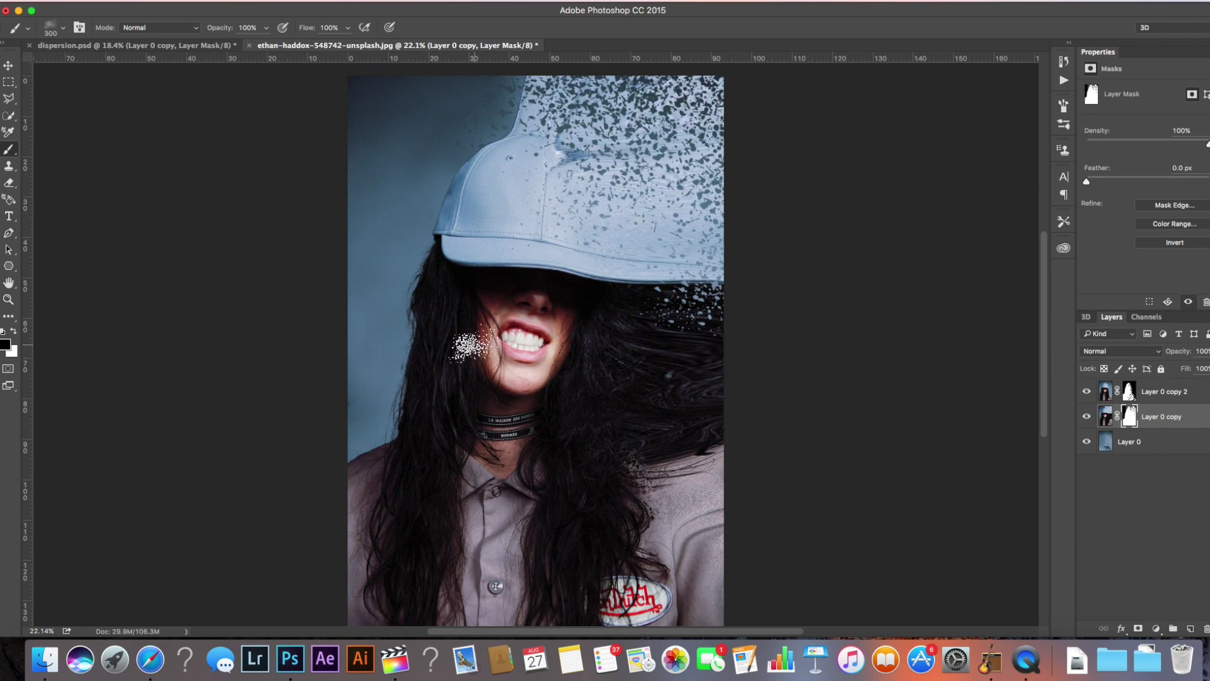
pyautogui.press(']')
pyautogui.press(']')
pyautogui.press(']')
pyautogui.press(']')
pyautogui.press(']')
pyautogui.press(']')
pyautogui.press(']')
pyautogui.press(']')
pyautogui.press(']')
pyautogui.press(']')
pyautogui.press(']')
pyautogui.press(']')
pyautogui.press(']')
pyautogui.press(']')
pyautogui.press(']')
pyautogui.press(']')
pyautogui.press(']')
pyautogui.press(']')
pyautogui.press(']')
pyautogui.press(']')
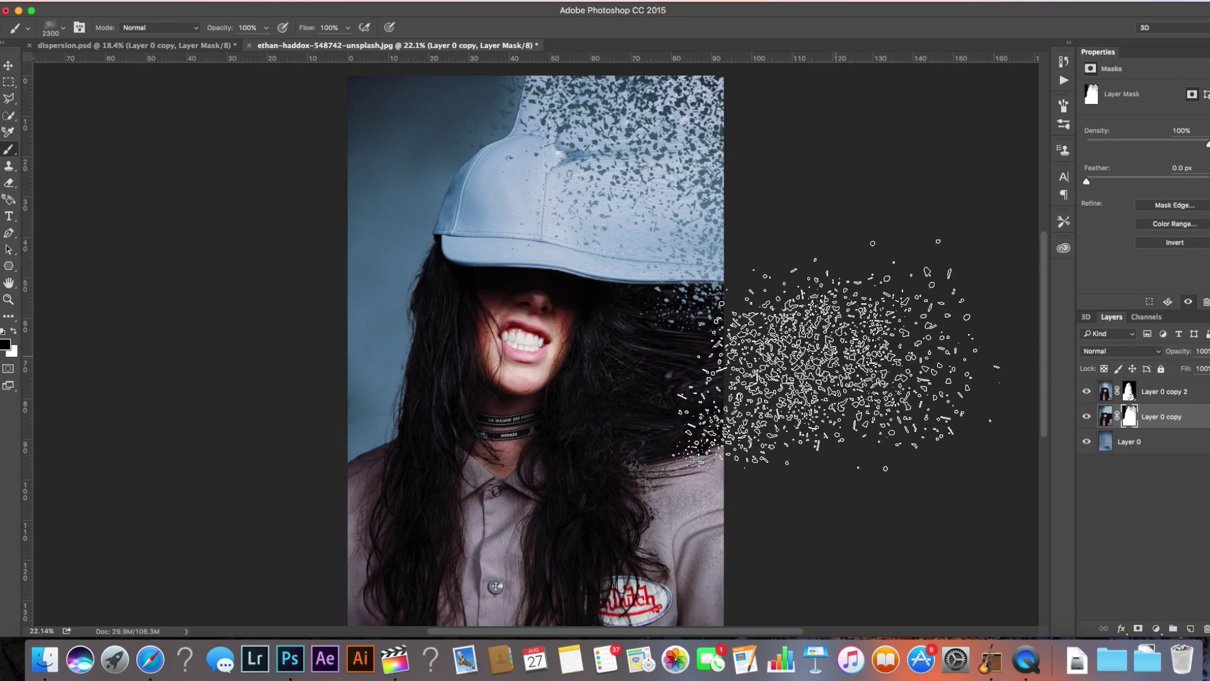
# Enlarge the dispersion brush to 2800 px and mask out further particles from the stretched cap and hair
pyautogui.press(']')
pyautogui.press(']')
pyautogui.press(']')
pyautogui.press(']')
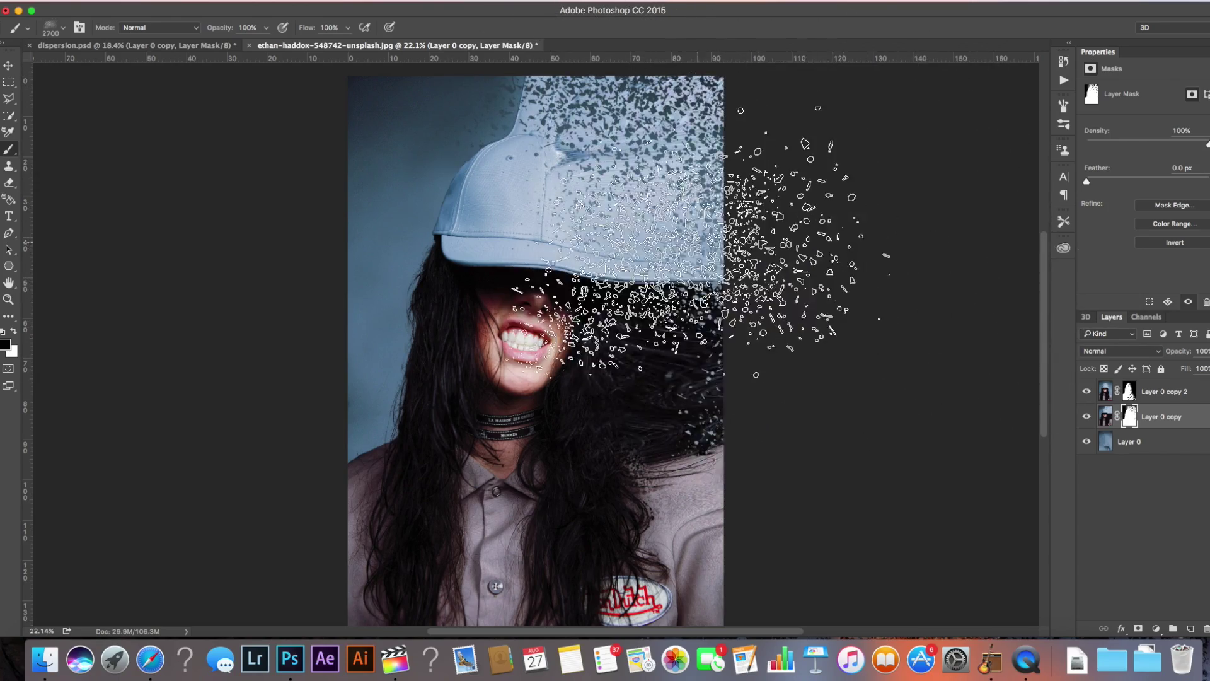
pyautogui.press(']')
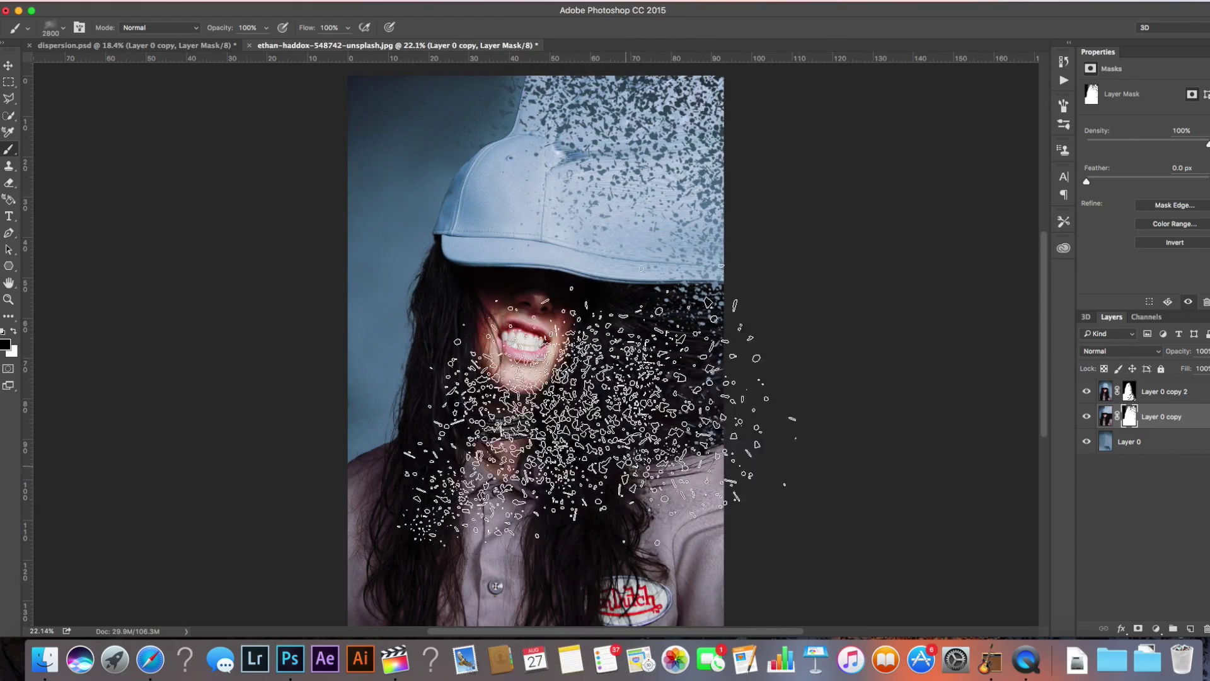
pyautogui.click(561, 403)
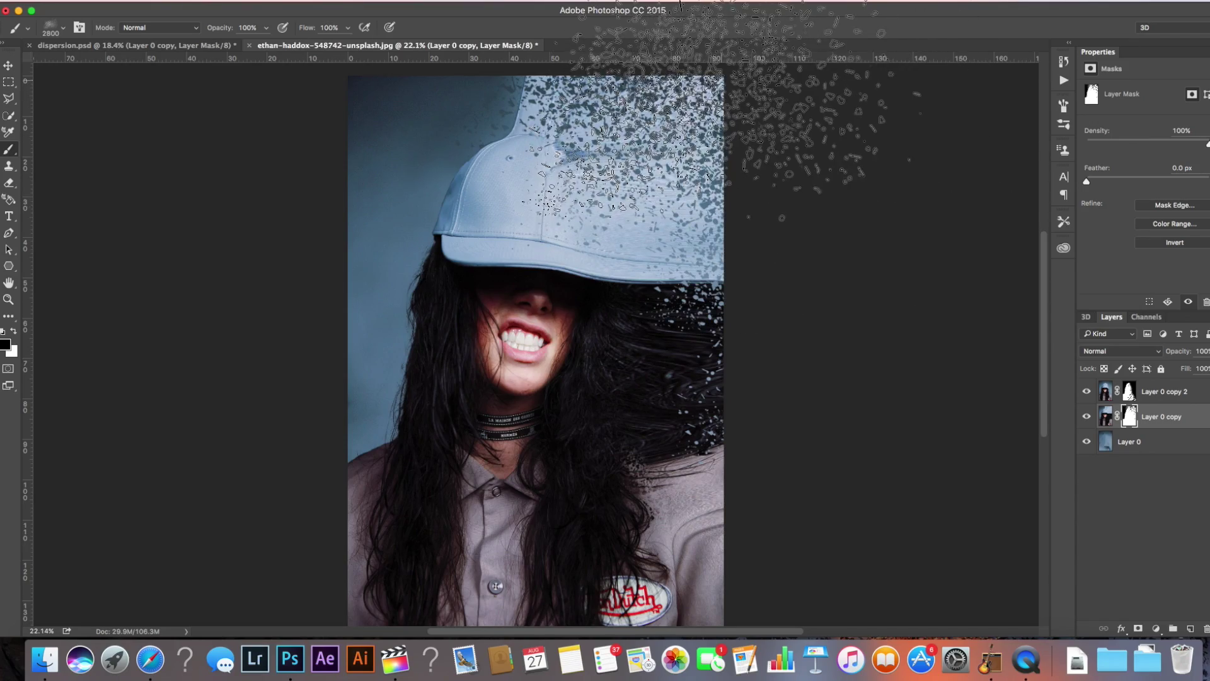
# Enlarge the dispersion brush to 3200 px for masking the outer side of the stretched cap
pyautogui.scroll(5, 743, 107)
pyautogui.press(']')
pyautogui.press(']')
pyautogui.press(']')
pyautogui.press(']')
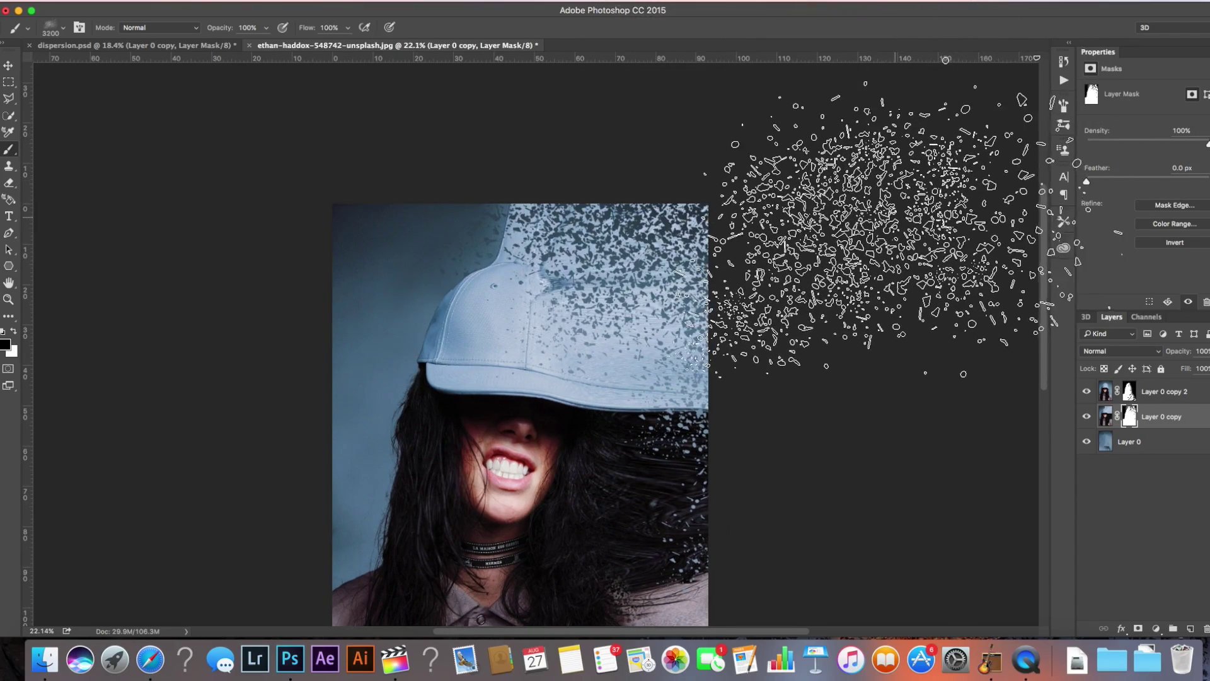
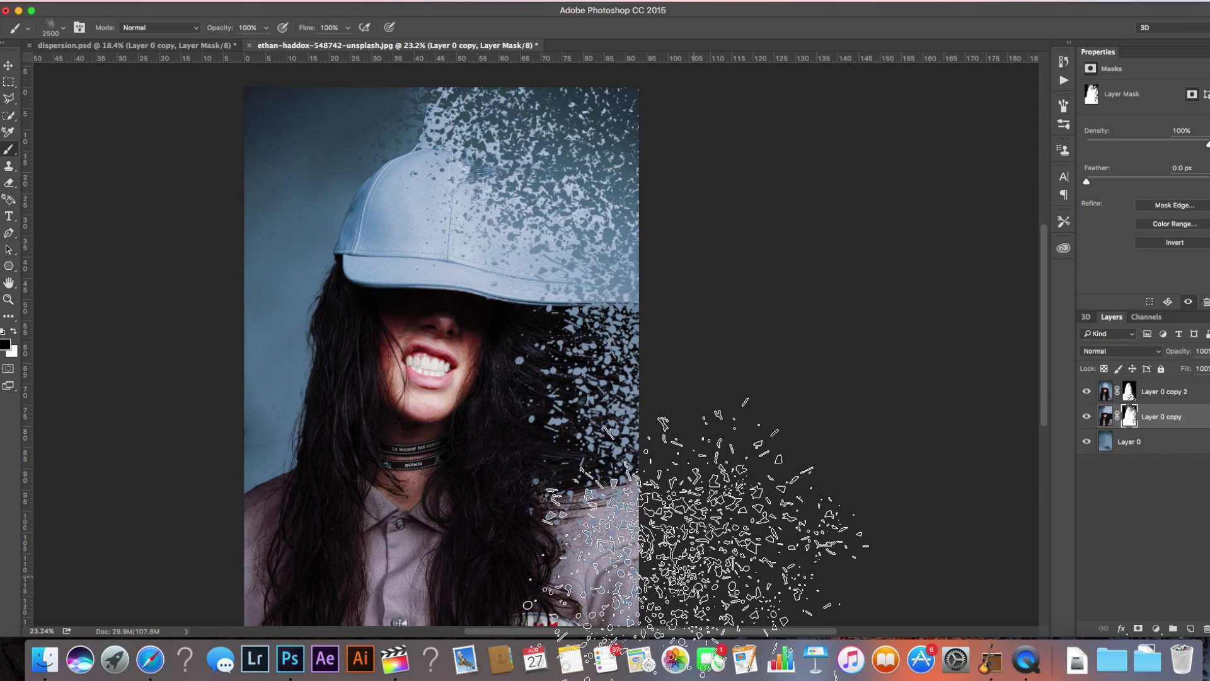
# Choose a different 2500 px dispersion brush preset and stamp particles into the stretched cap and hair
pyautogui.scroll(-5, 725, 511)
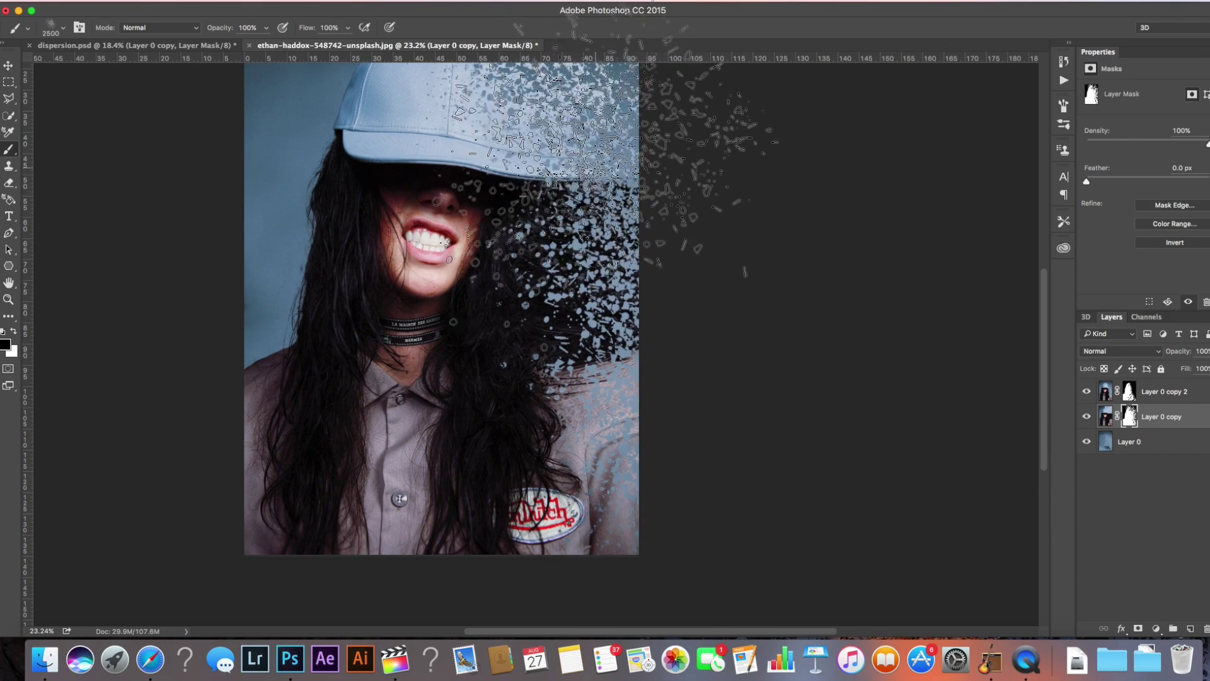
pyautogui.scroll(3, 379, 177)
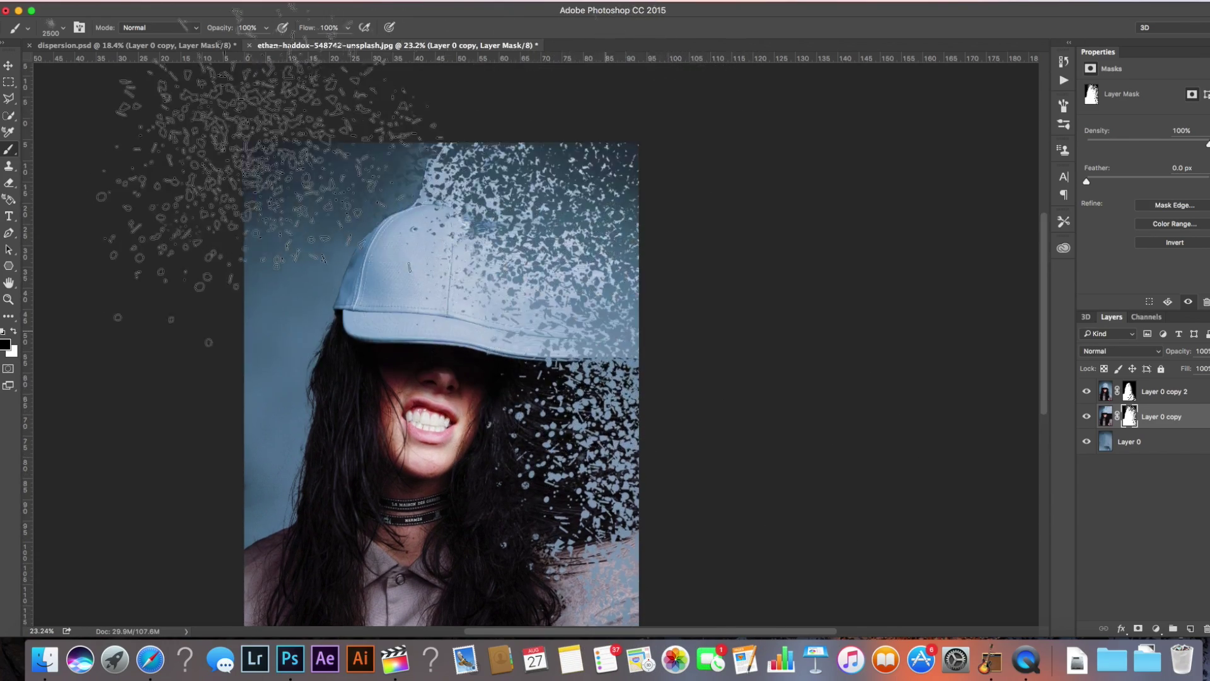
pyautogui.click(63, 29)
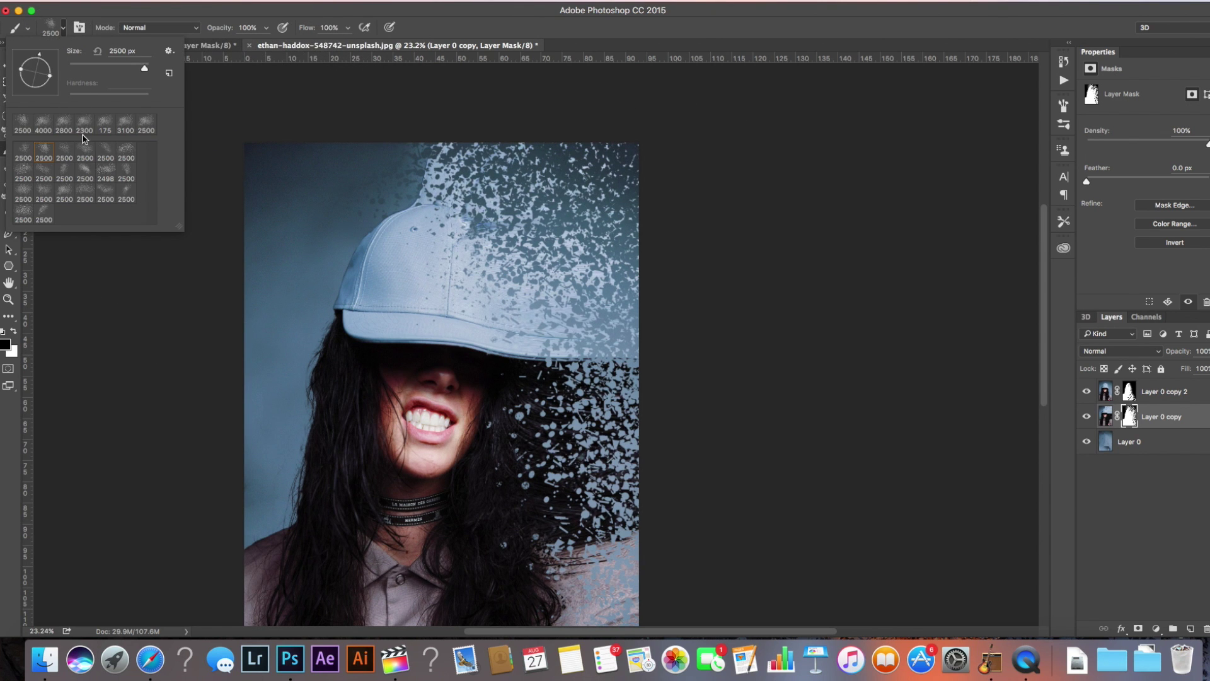
pyautogui.click(131, 157)
pyautogui.click(639, 227)
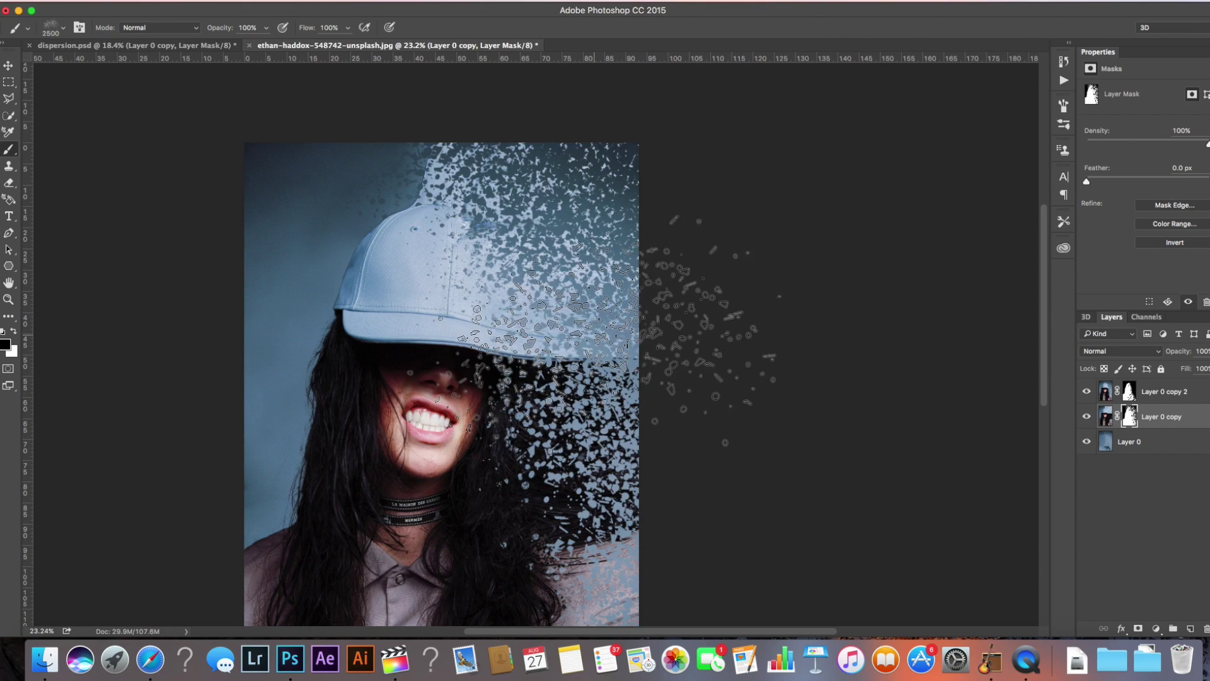
# Reduce the dispersion brush to 1300 px over the area above the cap's crown
pyautogui.press('[')
pyautogui.press('[')
pyautogui.press('[')
pyautogui.press('[')
pyautogui.press('[')
pyautogui.press('[')
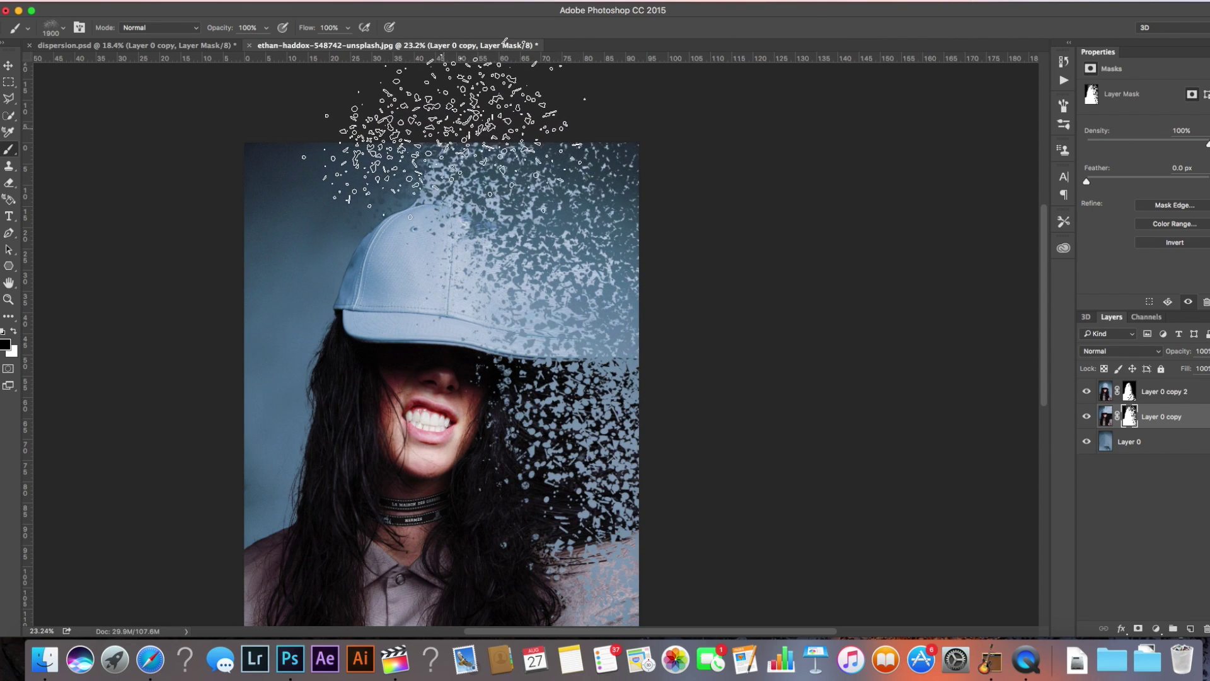
pyautogui.press('[')
pyautogui.press('[')
pyautogui.press('[')
pyautogui.press('[')
pyautogui.press('[')
pyautogui.press('[')
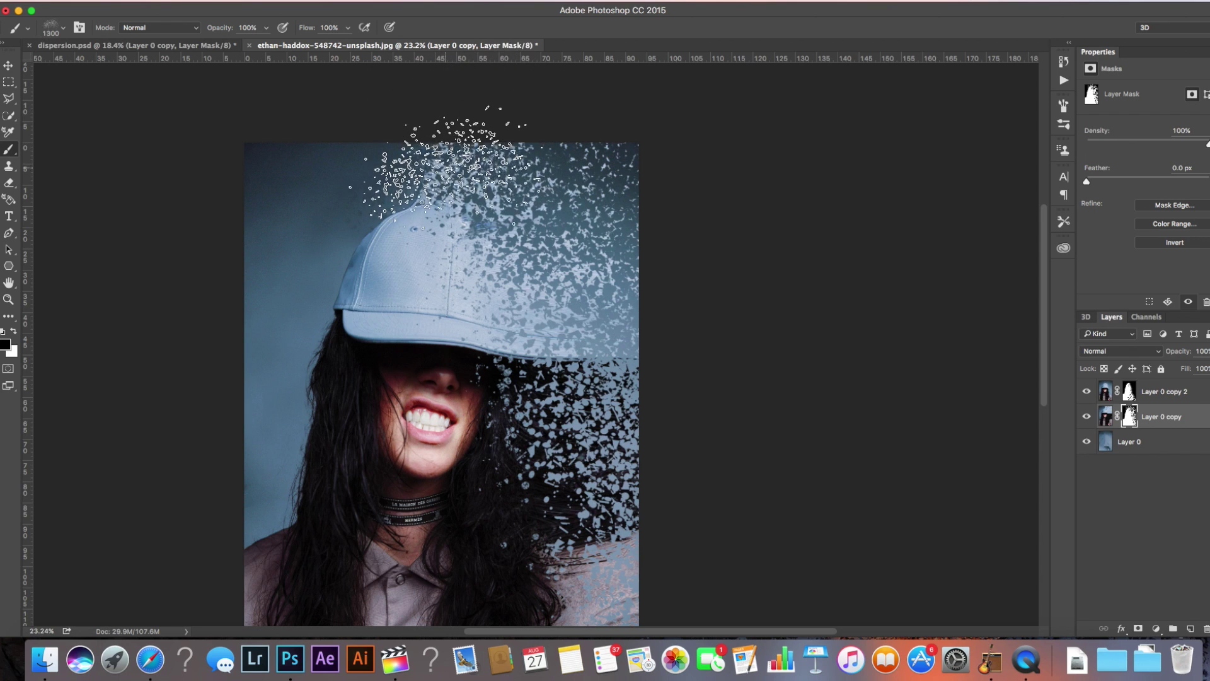
# Enlarge the dispersion brush to 2400 px and mask out particles along the outer side of the stretched cap
pyautogui.press(']')
pyautogui.press(']')
pyautogui.press(']')
pyautogui.press(']')
pyautogui.press(']')
pyautogui.press(']')
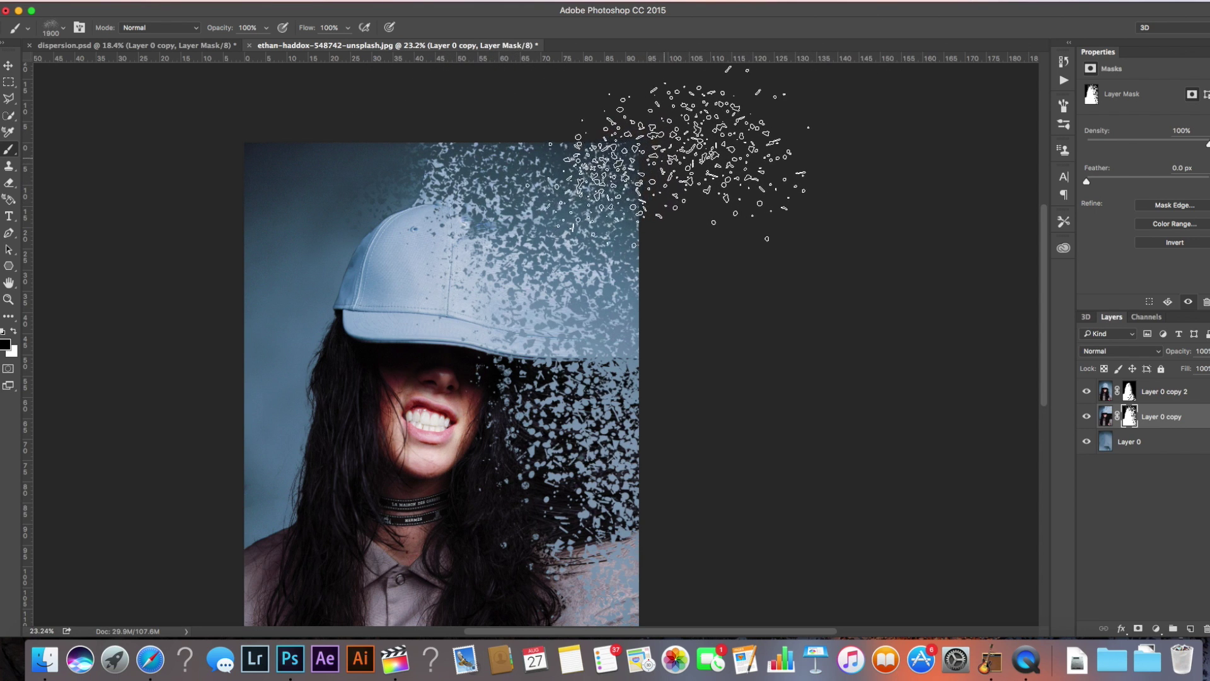
pyautogui.press(']')
pyautogui.press(']')
pyautogui.press(']')
pyautogui.press(']')
pyautogui.press(']')
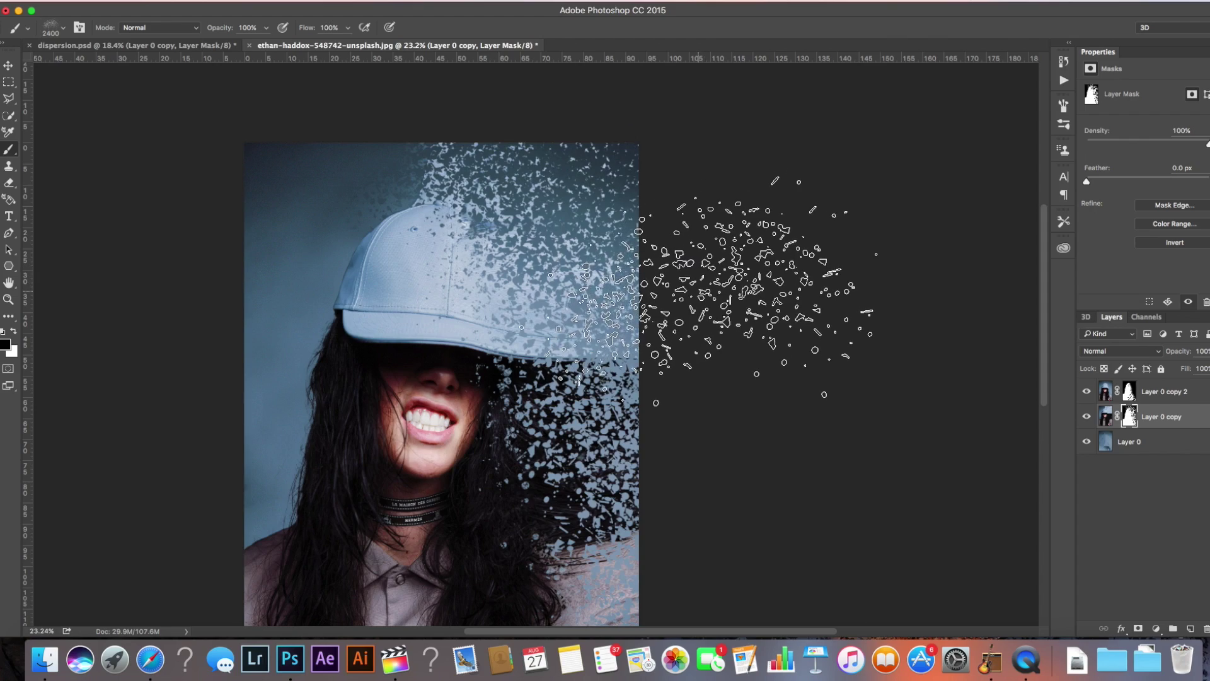
# Enlarge the dispersion brush to 3200 px and mask out particles from the stretched hair below the brim
pyautogui.press(']')
pyautogui.press(']')
pyautogui.press(']')
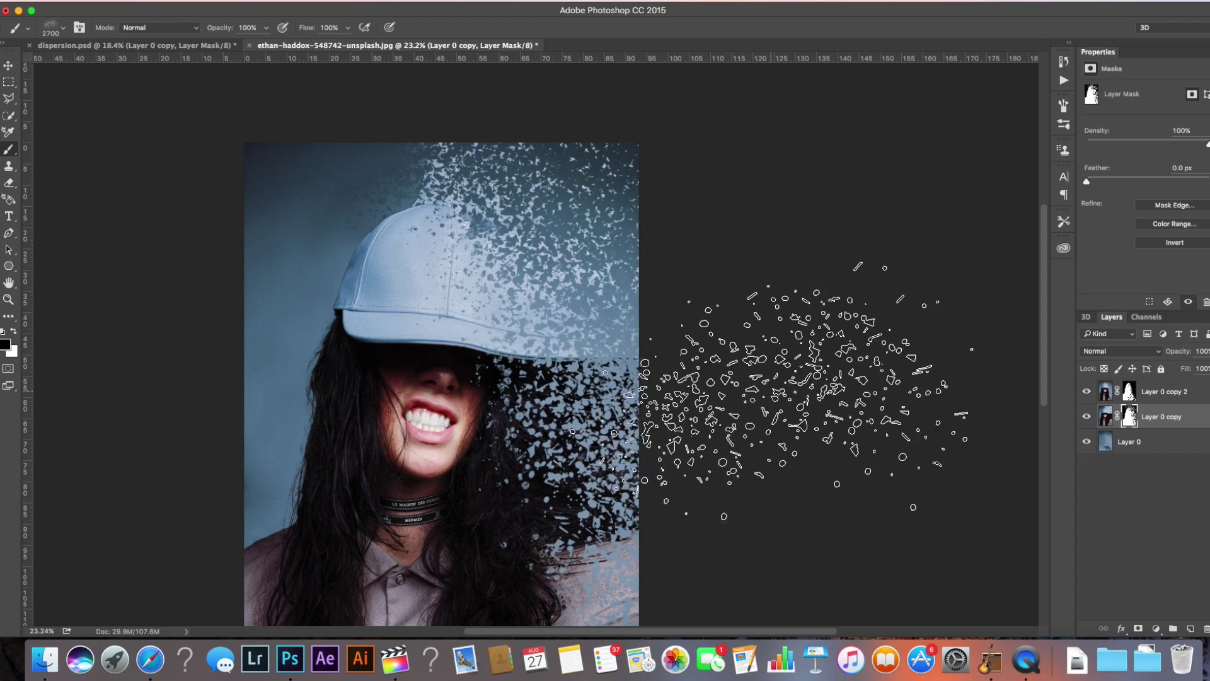
pyautogui.press(']')
pyautogui.press(']')
pyautogui.press(']')
pyautogui.press(']')
pyautogui.press(']')
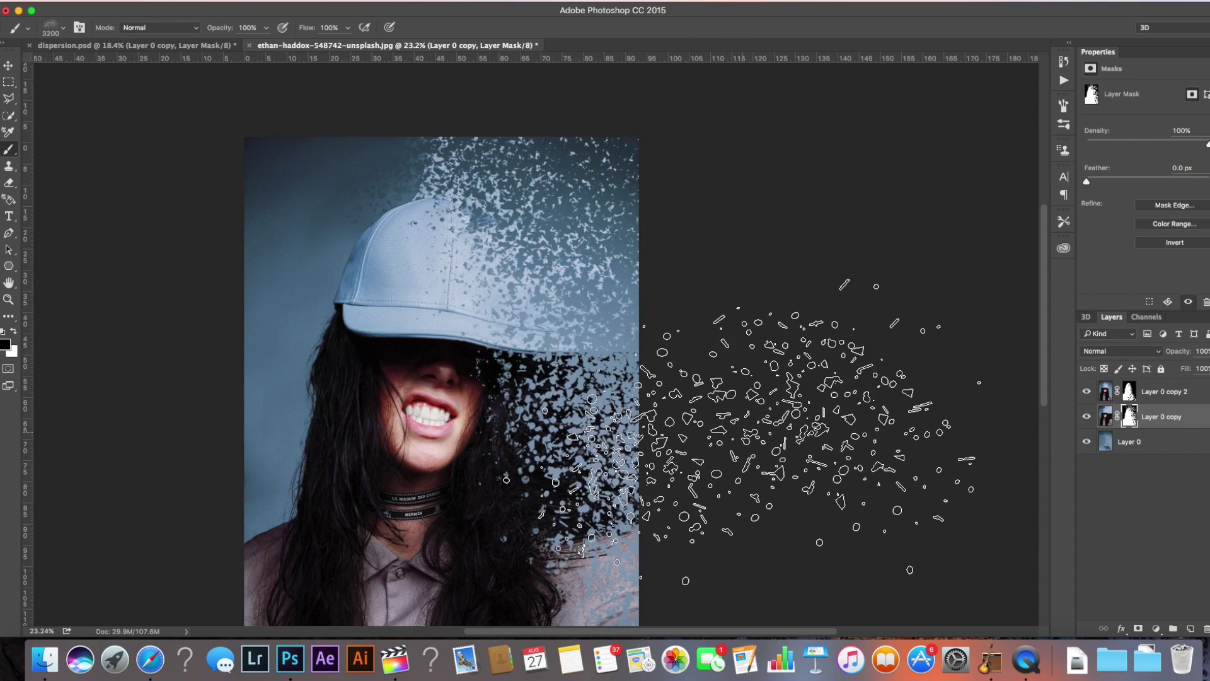
pyautogui.scroll(-1, 743, 432)
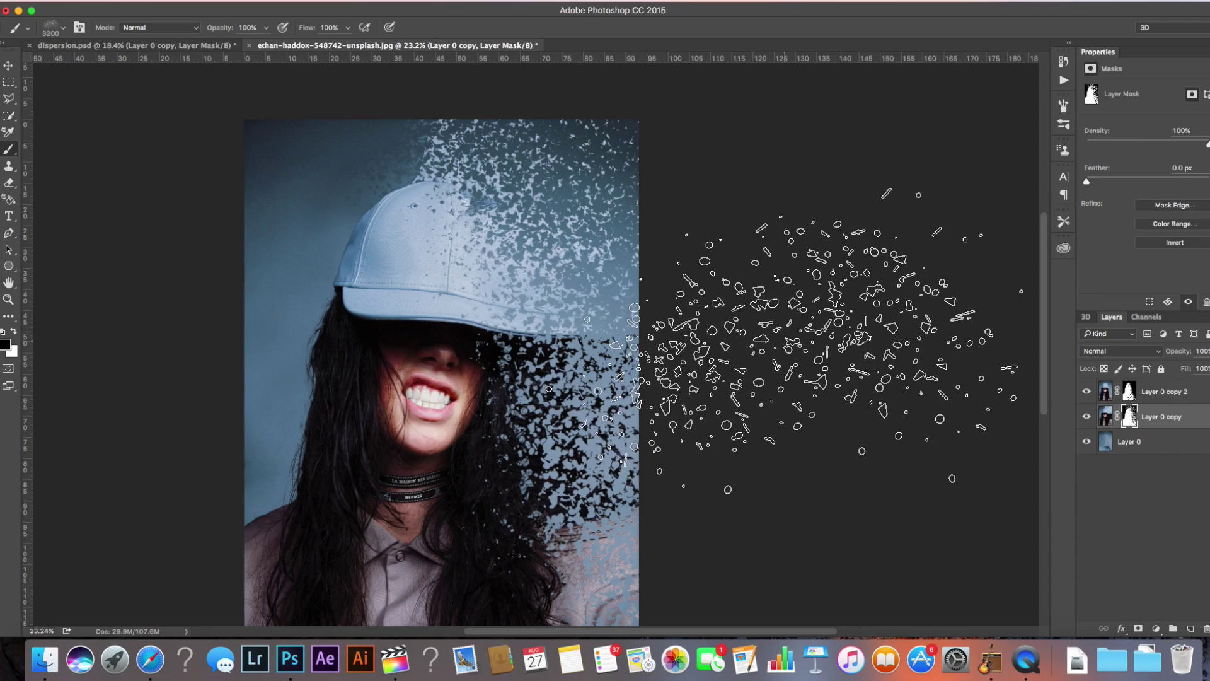
# Enlarge the dispersion brush to 4100 px and break up more of the stretched hair's outer edge
pyautogui.press(']')
pyautogui.press(']')
pyautogui.press(']')
pyautogui.press(']')
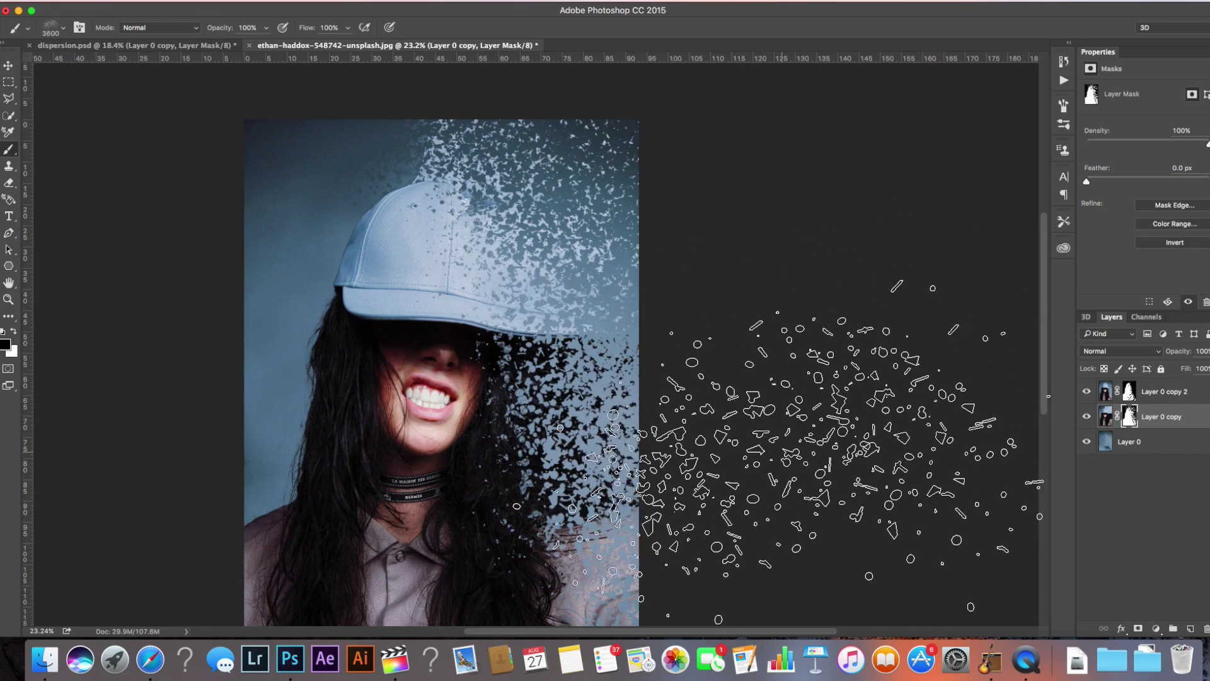
pyautogui.press(']')
pyautogui.press(']')
pyautogui.press(']')
pyautogui.press(']')
pyautogui.press(']')
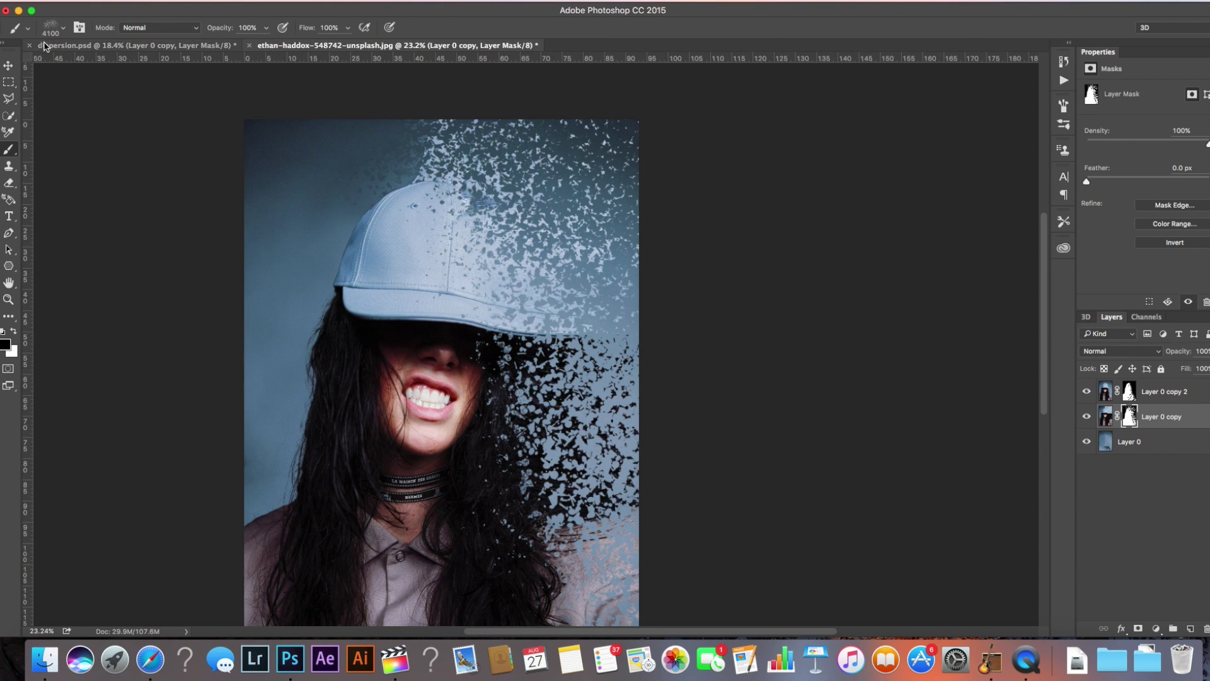
# Pick another 2500 px dispersion brush and mask out particles from the sleeve, lower hair and stretched brim
pyautogui.click(60, 27)
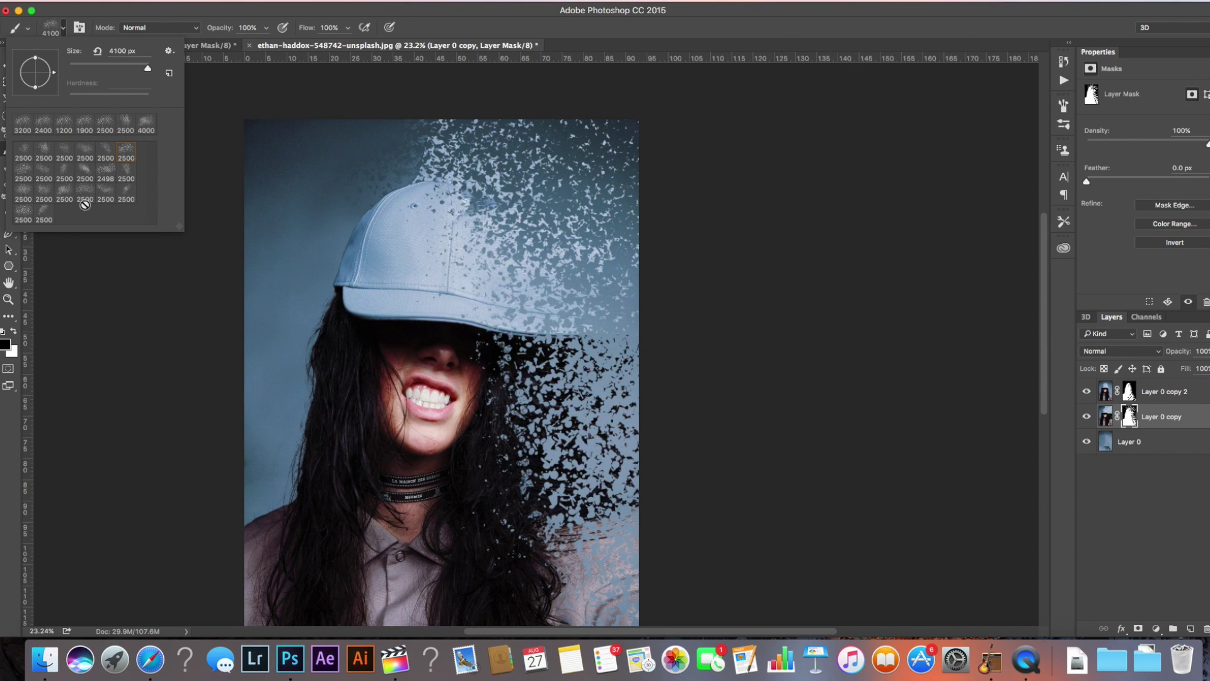
pyautogui.doubleClick(43, 210)
pyautogui.scroll(-5, 797, 457)
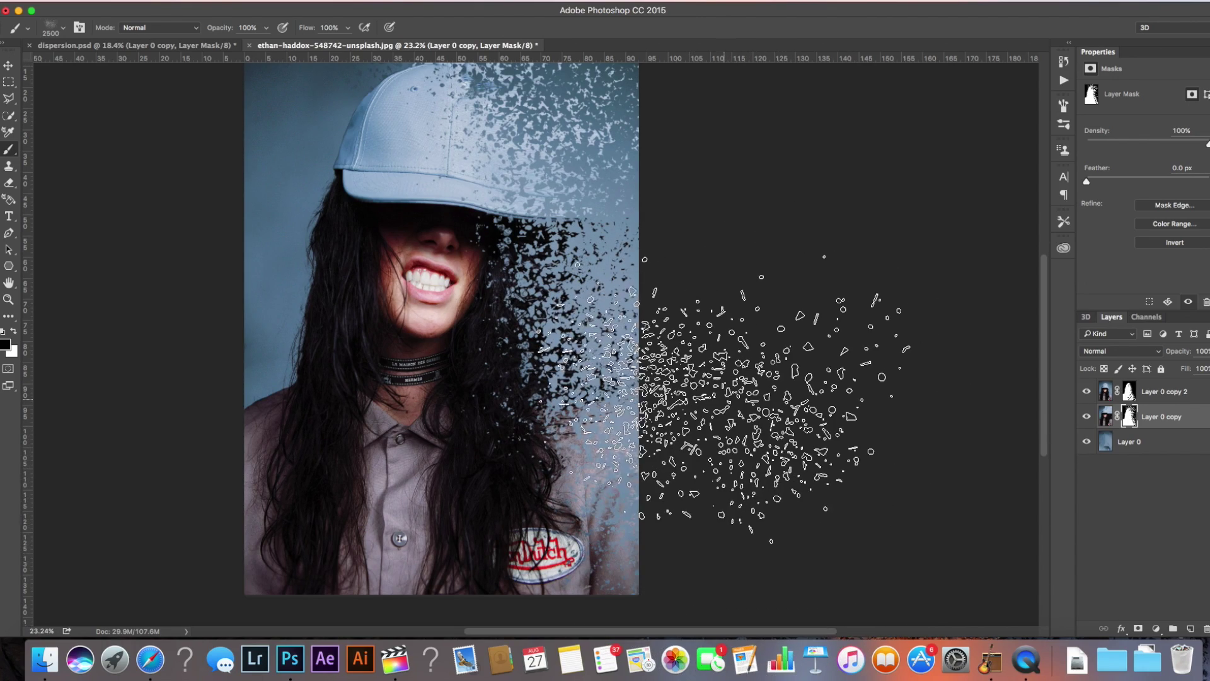
pyautogui.scroll(2, 675, 341)
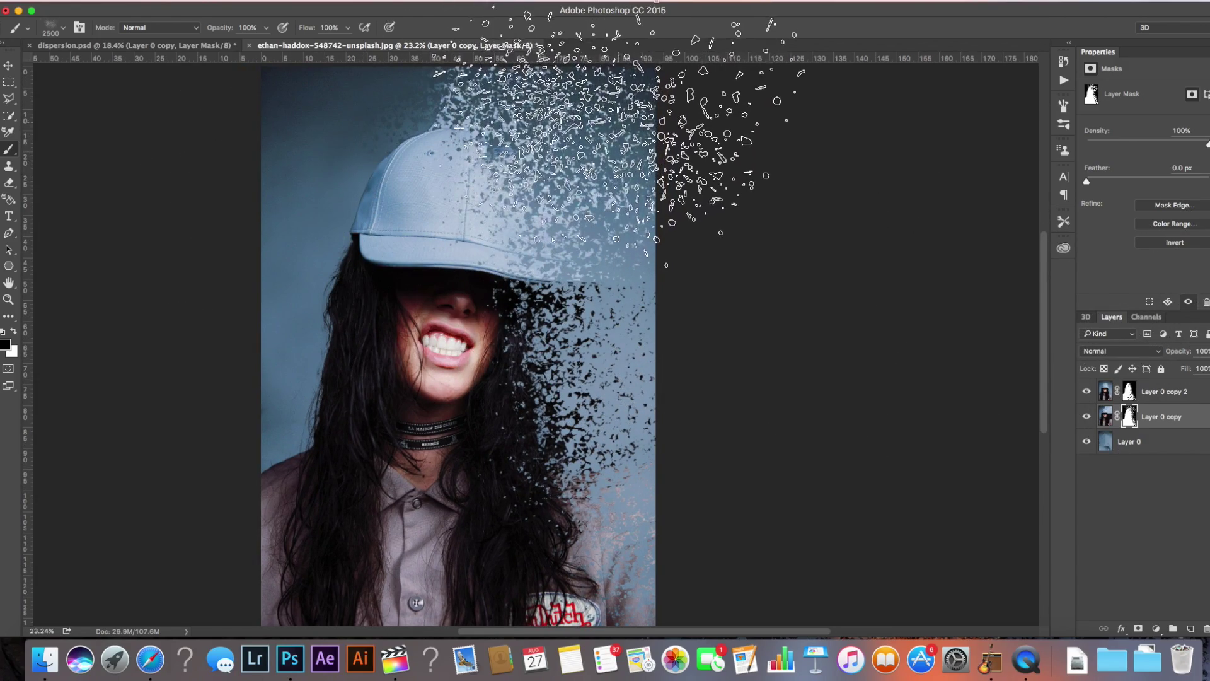
# Reduce the selected dispersion brush from its preset size to 1500 px for finer mask work
pyautogui.click(63, 28)
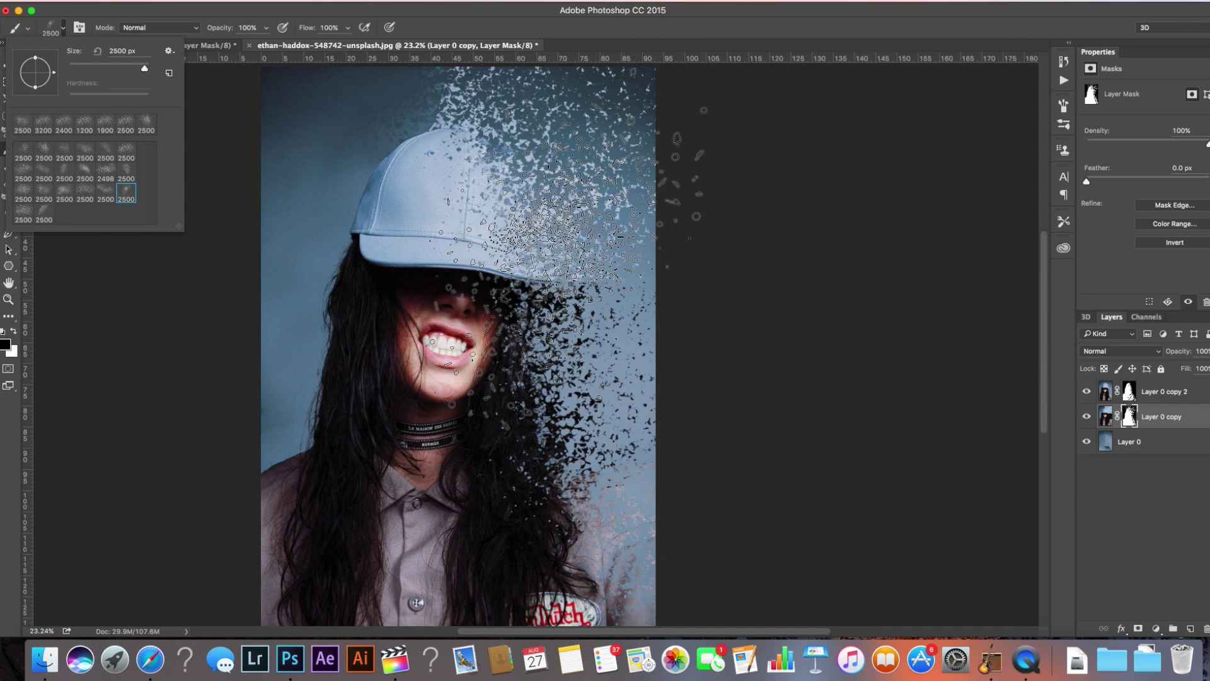
pyautogui.click(877, 189)
pyautogui.press('[')
pyautogui.press('[')
pyautogui.press('[')
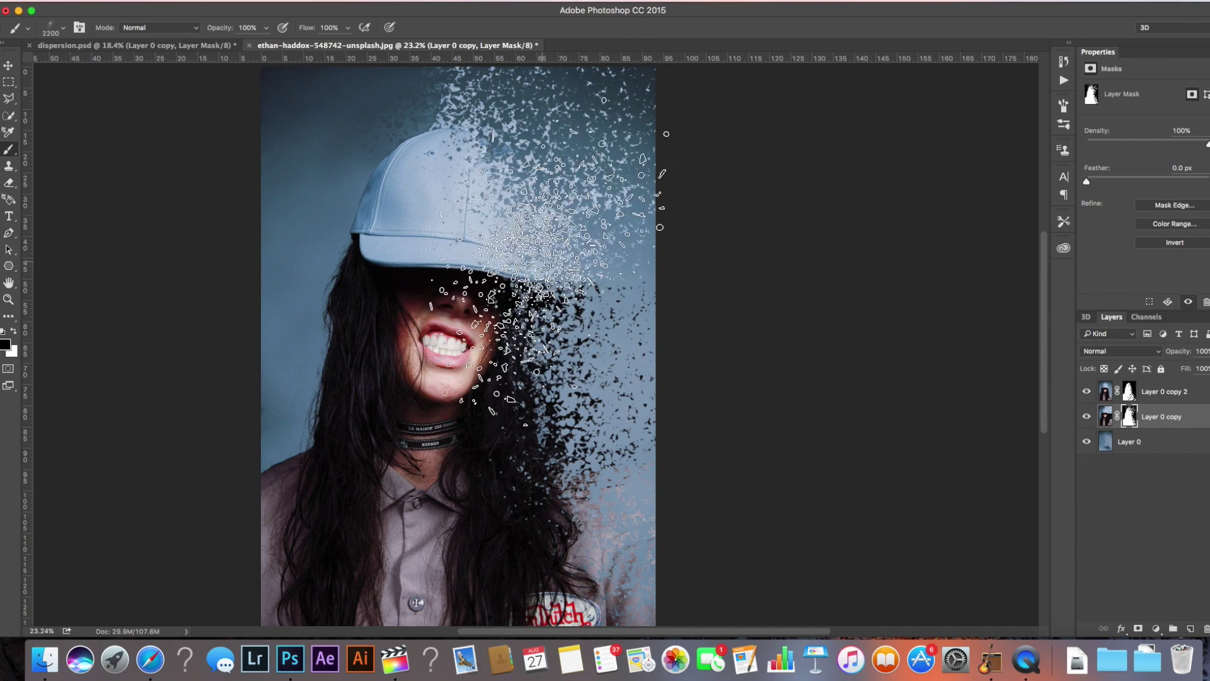
pyautogui.press('[')
pyautogui.press('[')
pyautogui.press('[')
pyautogui.press('[')
pyautogui.press('[')
pyautogui.press('[')
pyautogui.press('[')
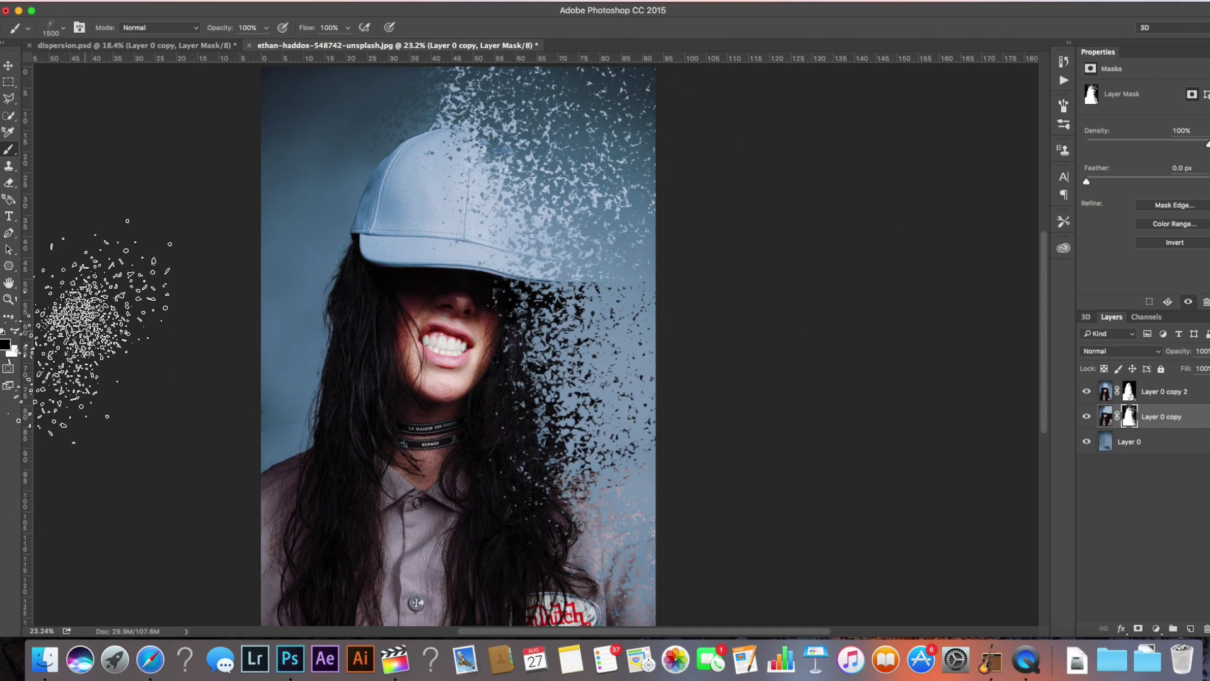
# Switch to white and restore small particles in the stretched hair, sleeve and cap, reducing the dispersion brush to 1100 px
pyautogui.press('x')
pyautogui.press('[')
pyautogui.press('[')
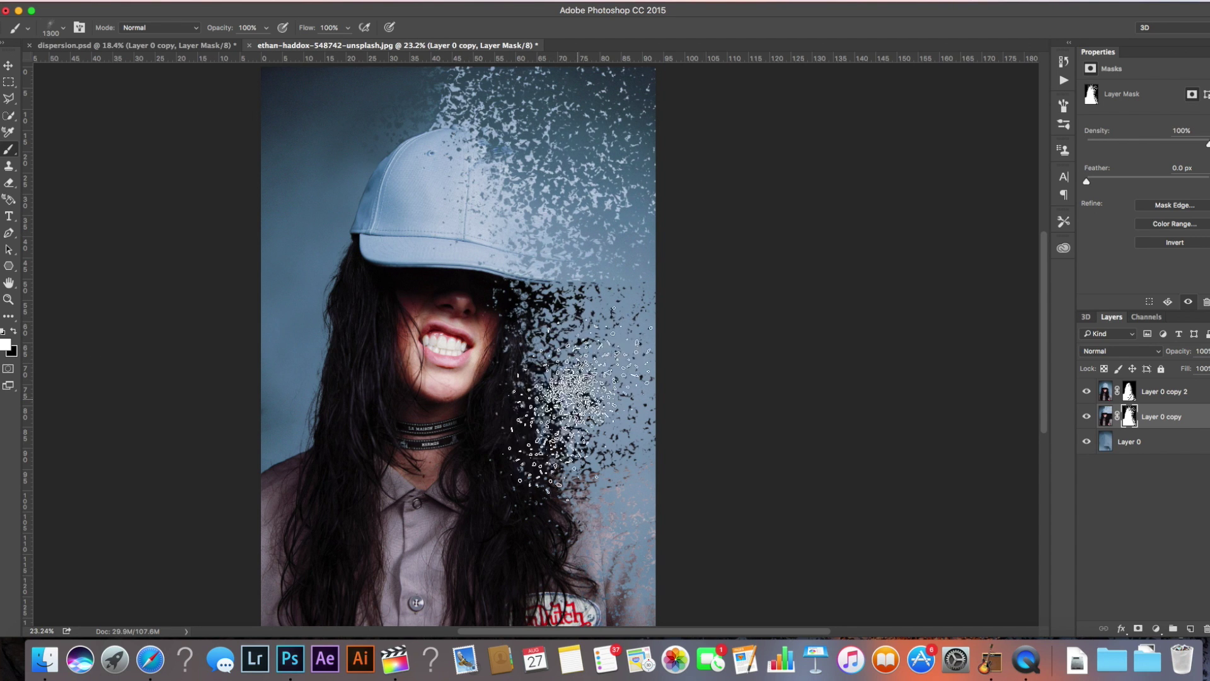
pyautogui.click(576, 397)
pyautogui.press('[')
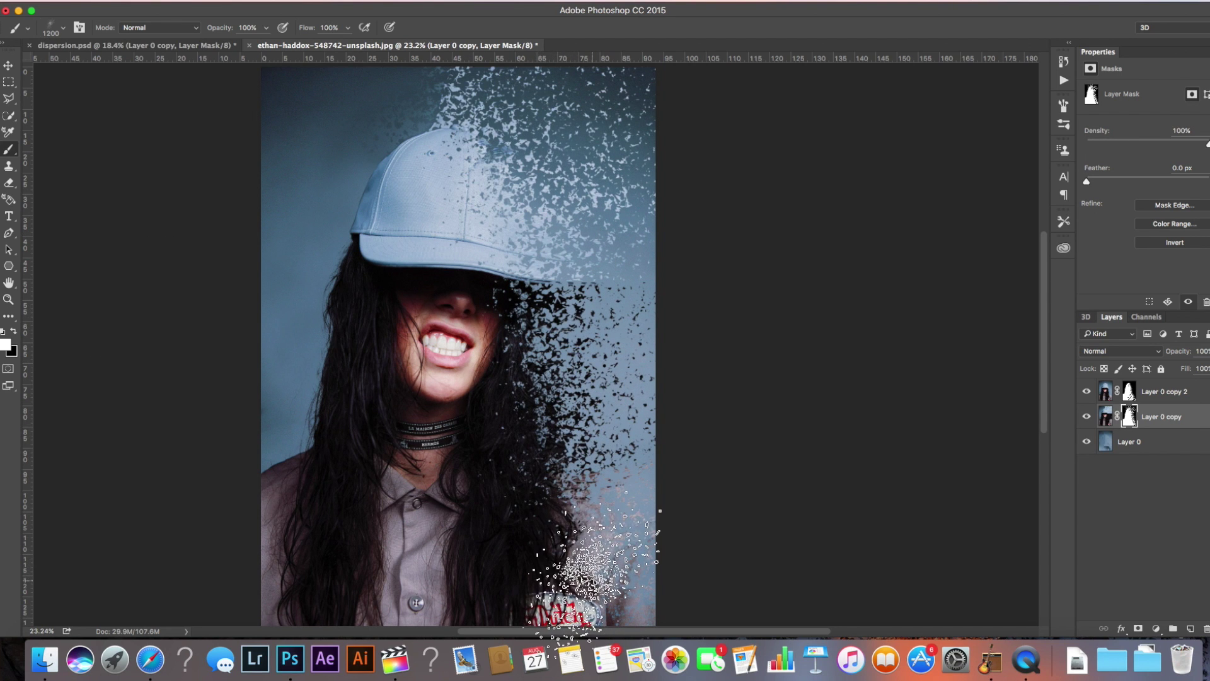
pyautogui.press('[')
pyautogui.press('[')
pyautogui.press('[')
pyautogui.press('[')
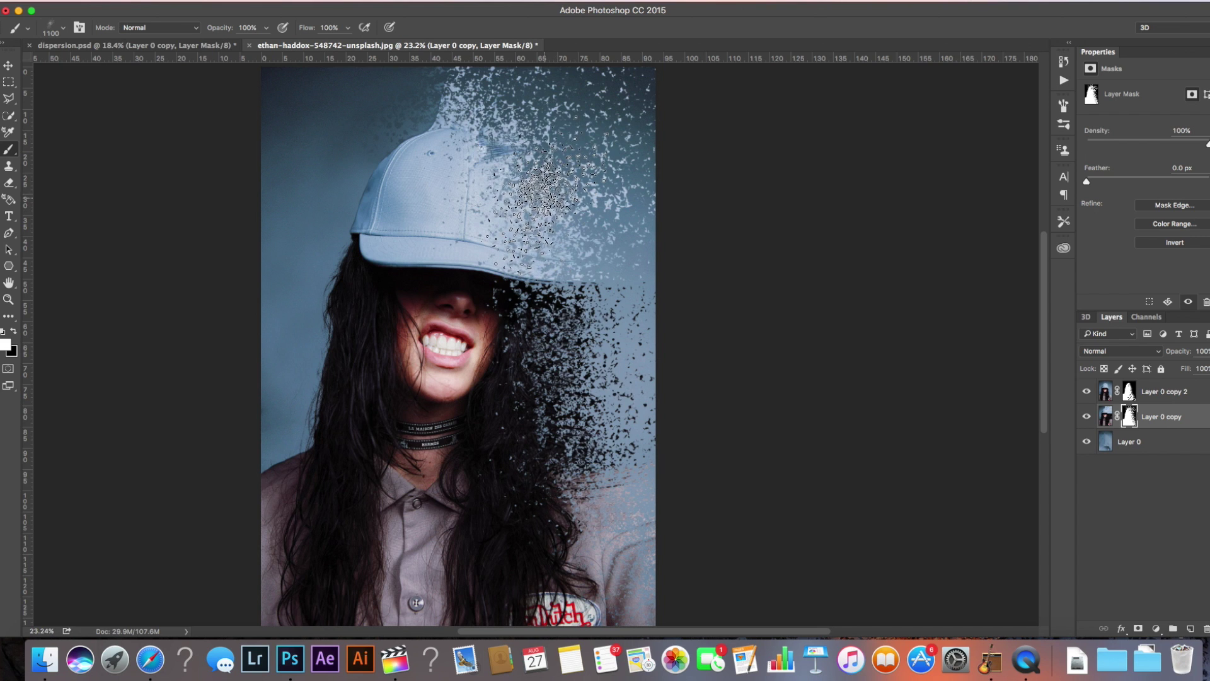
# Enlarge the white dispersion brush to 2500 px and restore larger particles along the outer cap and hair
pyautogui.click(63, 28)
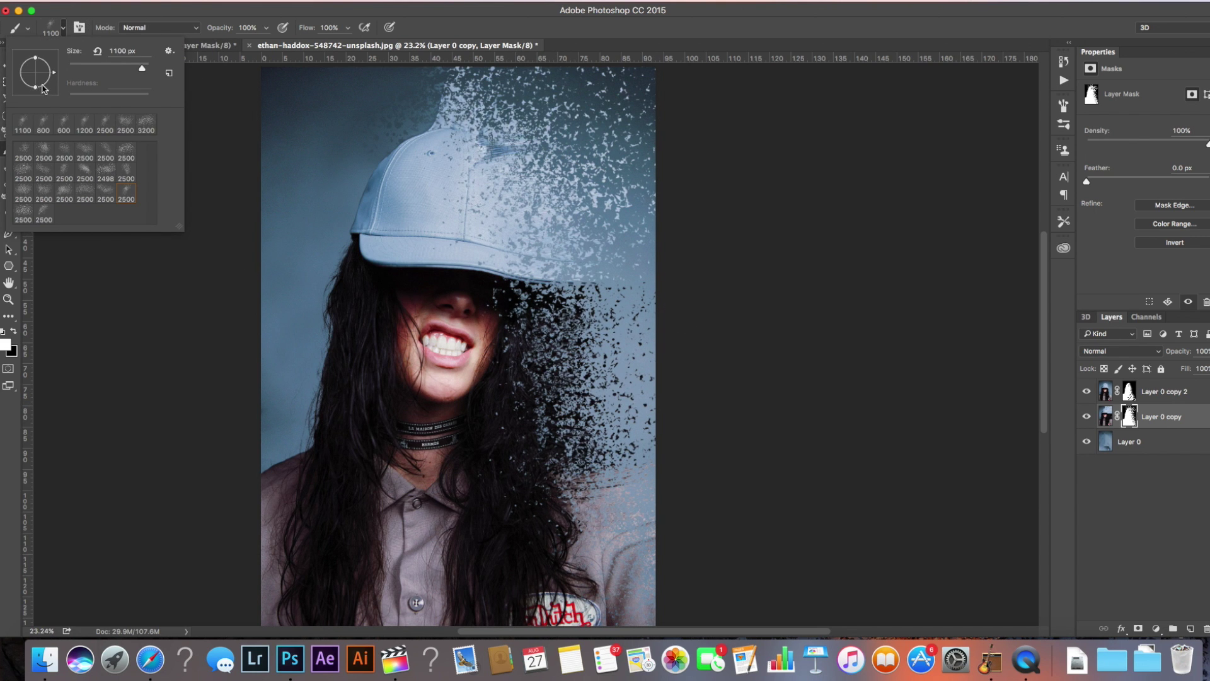
pyautogui.click(564, 258)
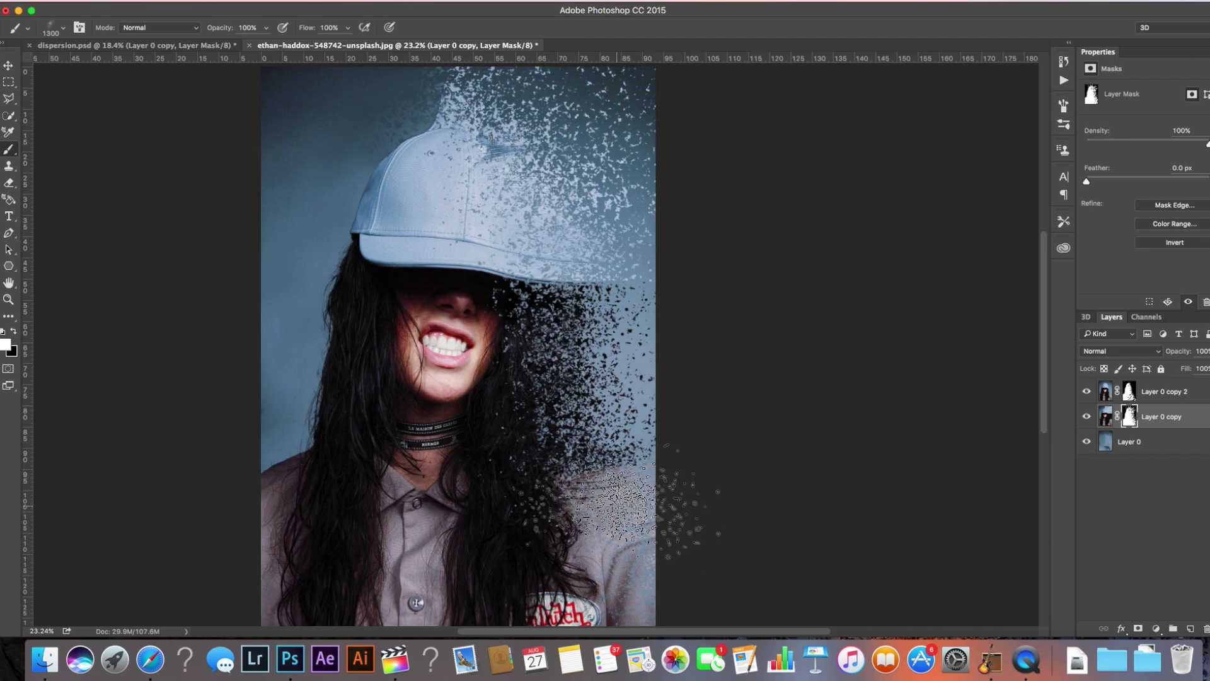
pyautogui.press(']')
pyautogui.press(']')
pyautogui.press(']')
pyautogui.press(']')
pyautogui.press(']')
pyautogui.press(']')
pyautogui.press(']')
pyautogui.press(']')
pyautogui.press(']')
pyautogui.press(']')
pyautogui.press(']')
pyautogui.press(']')
pyautogui.press(']')
pyautogui.press(']')
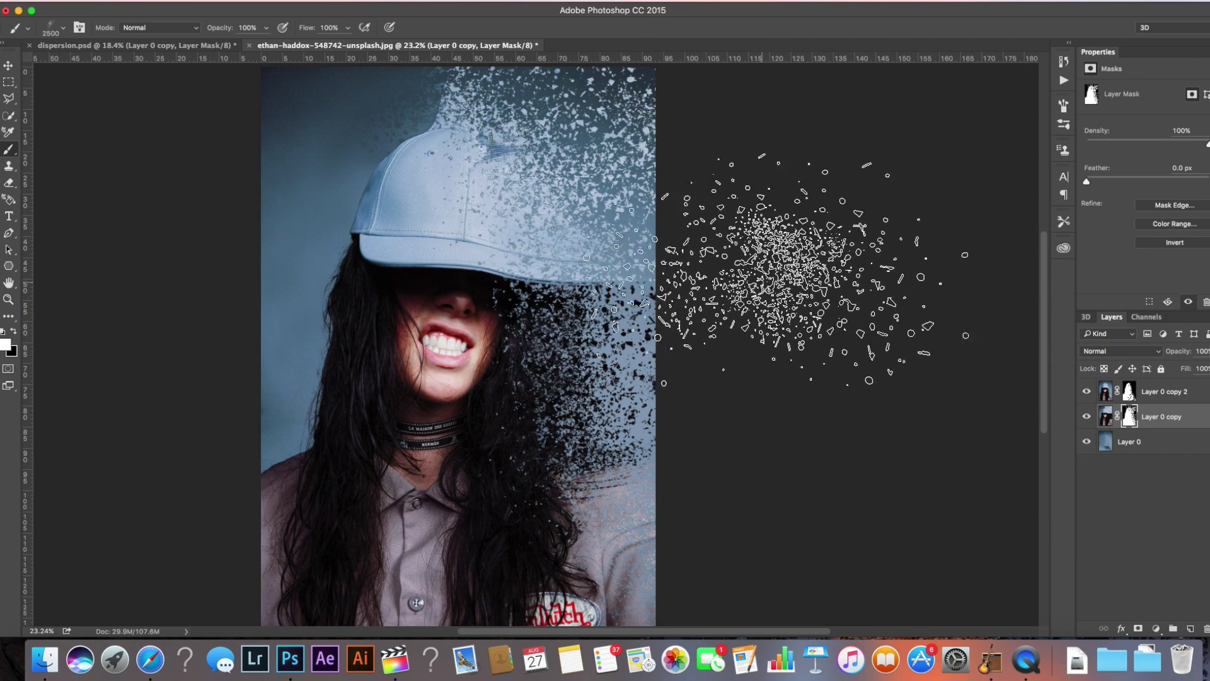
# Switch to black and blend the patch on the cap's crown into particles, reducing the dispersion brush to 1100 px
pyautogui.press('x')
pyautogui.press('[')
pyautogui.press('[')
pyautogui.press('[')
pyautogui.press('[')
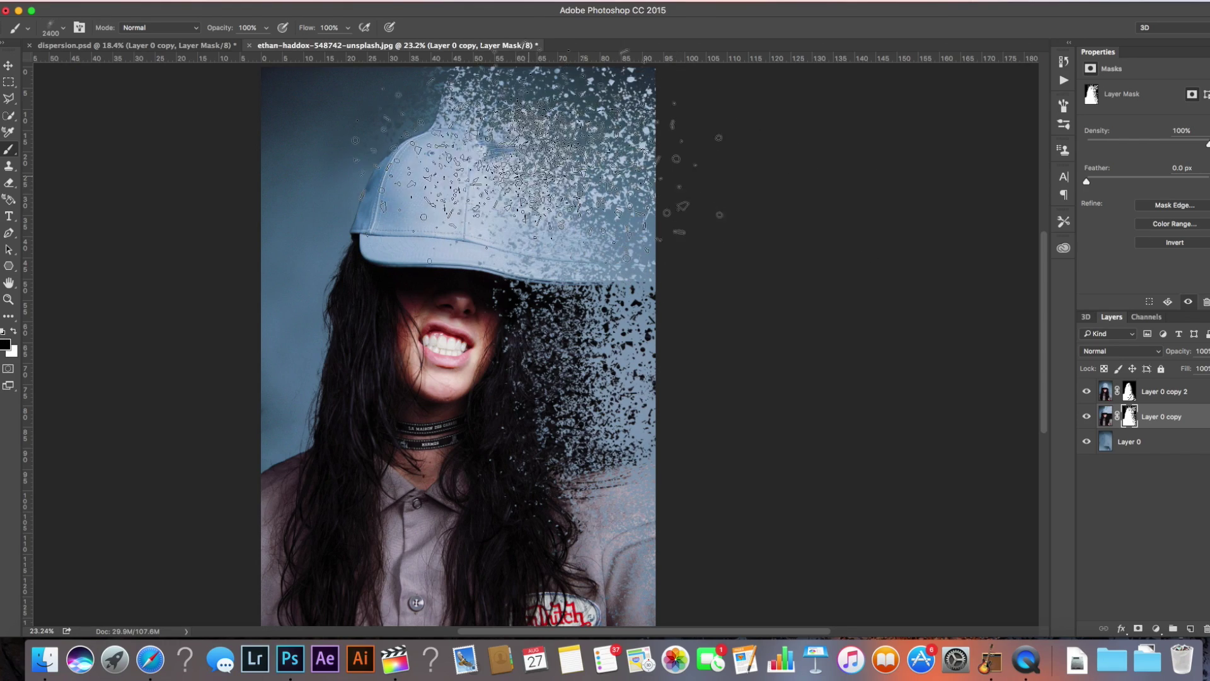
pyautogui.press('[')
pyautogui.press('[')
pyautogui.press('[')
pyautogui.press('[')
pyautogui.press('[')
pyautogui.press('[')
pyautogui.press('[')
pyautogui.press('[')
pyautogui.press('[')
pyautogui.press('[')
pyautogui.press('[')
pyautogui.press('[')
pyautogui.press('[')
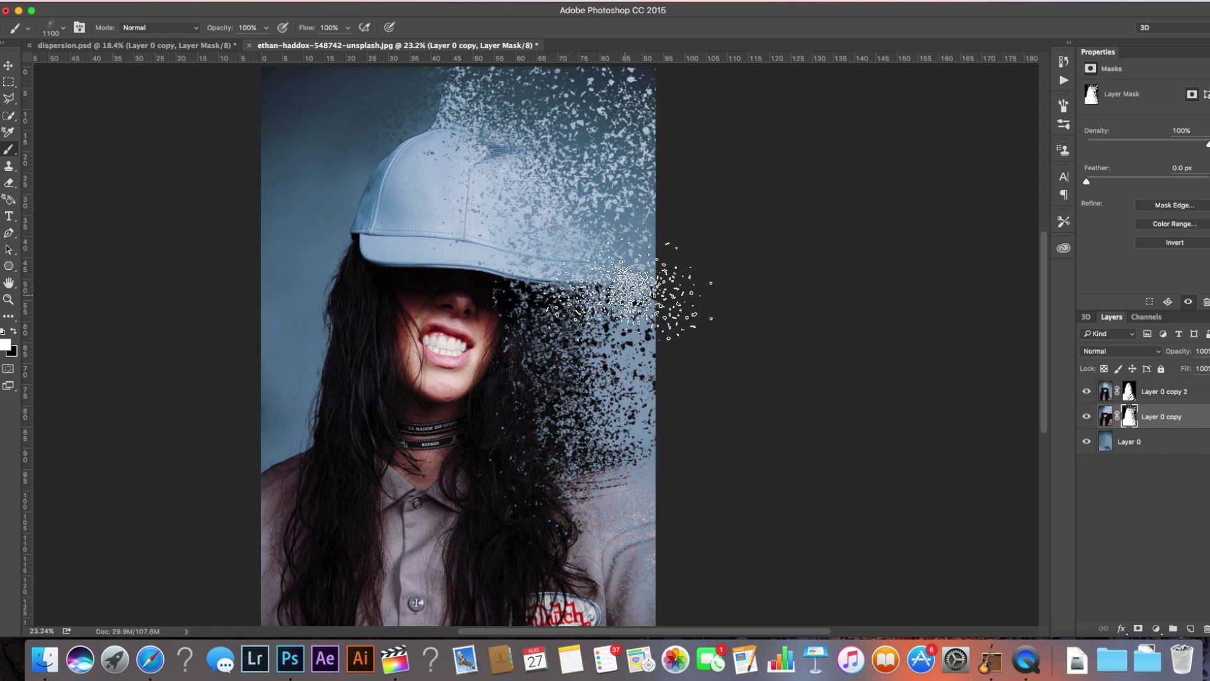
# Mask out particles from the sleeve, the lower hair and the area beside the crown using the 1100 px black brush
pyautogui.scroll(-2, 631, 286)
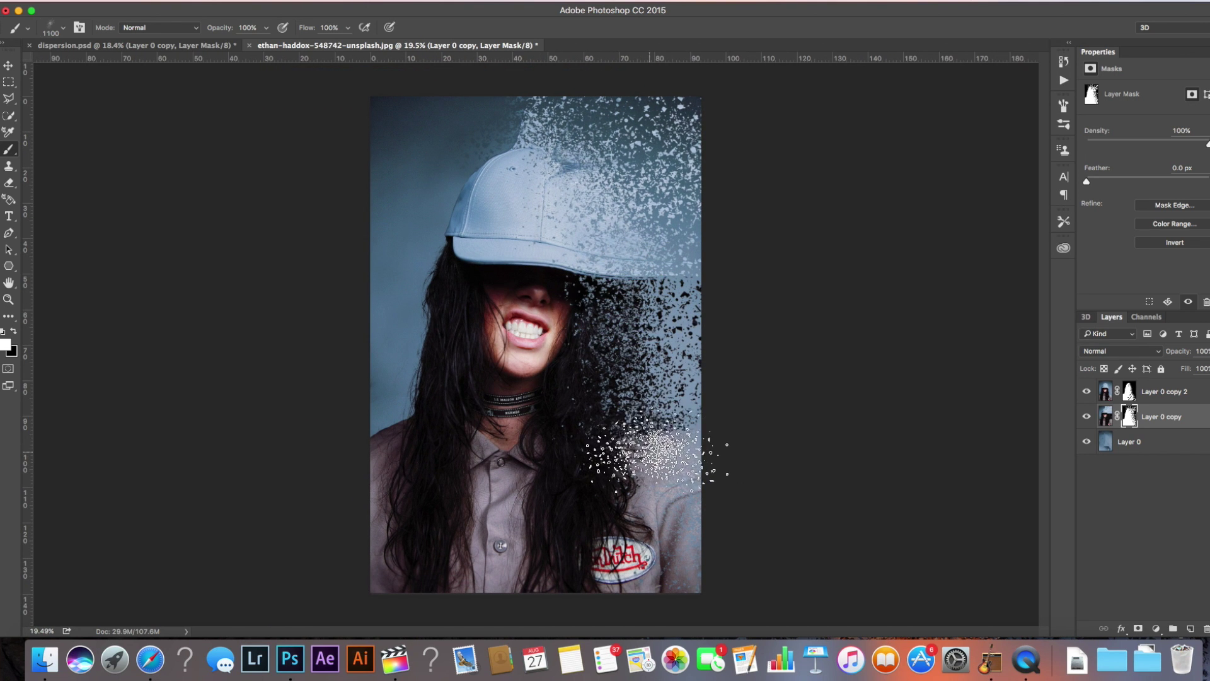
pyautogui.press('x')
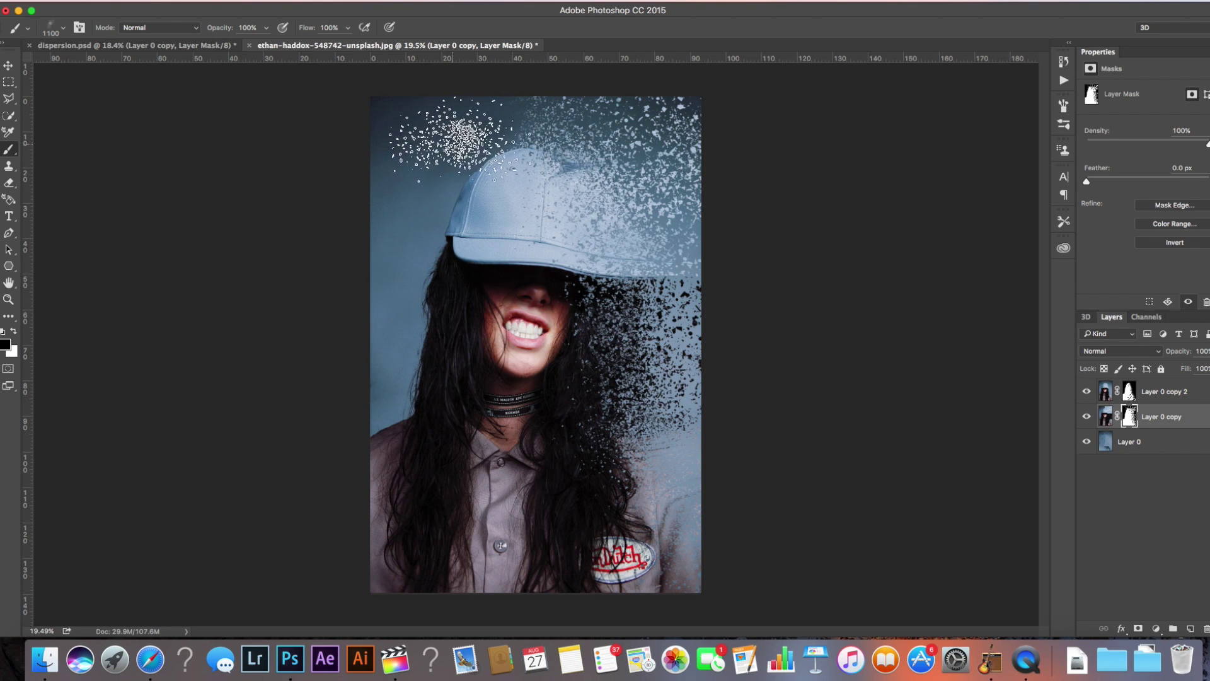
pyautogui.click(613, 400)
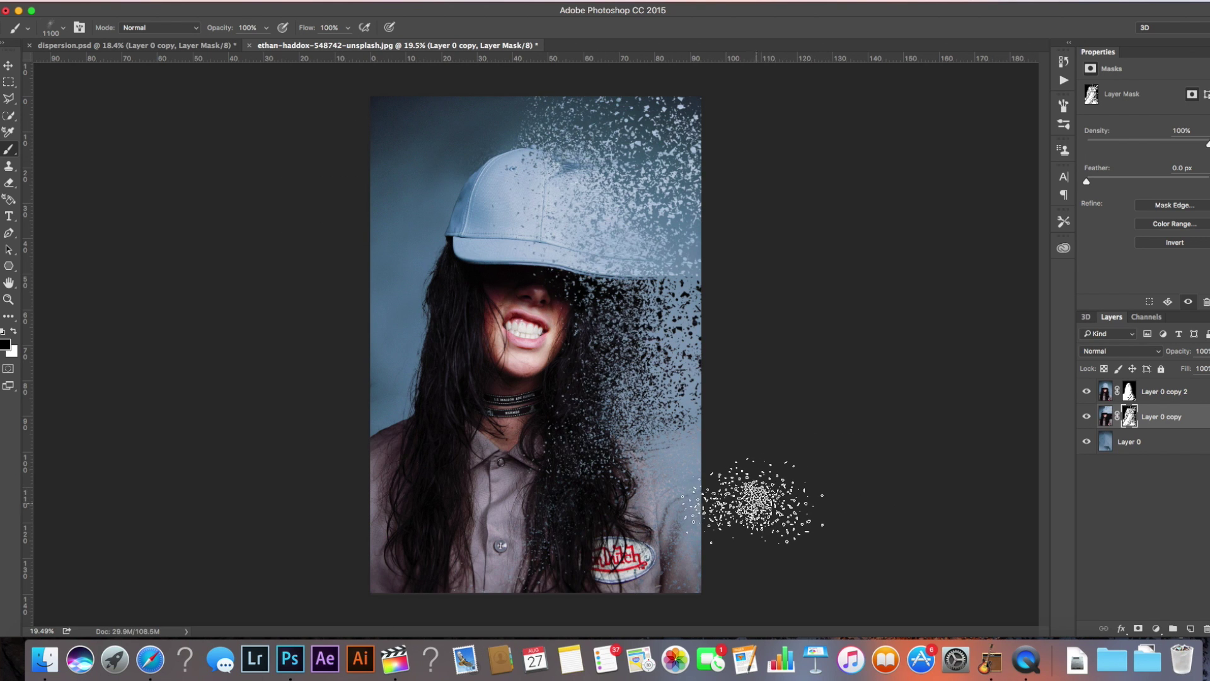
# Enlarge the black dispersion brush to 3100 px and stamp sparse particles into the hair over the shirt
pyautogui.press(']')
pyautogui.press(']')
pyautogui.press(']')
pyautogui.press(']')
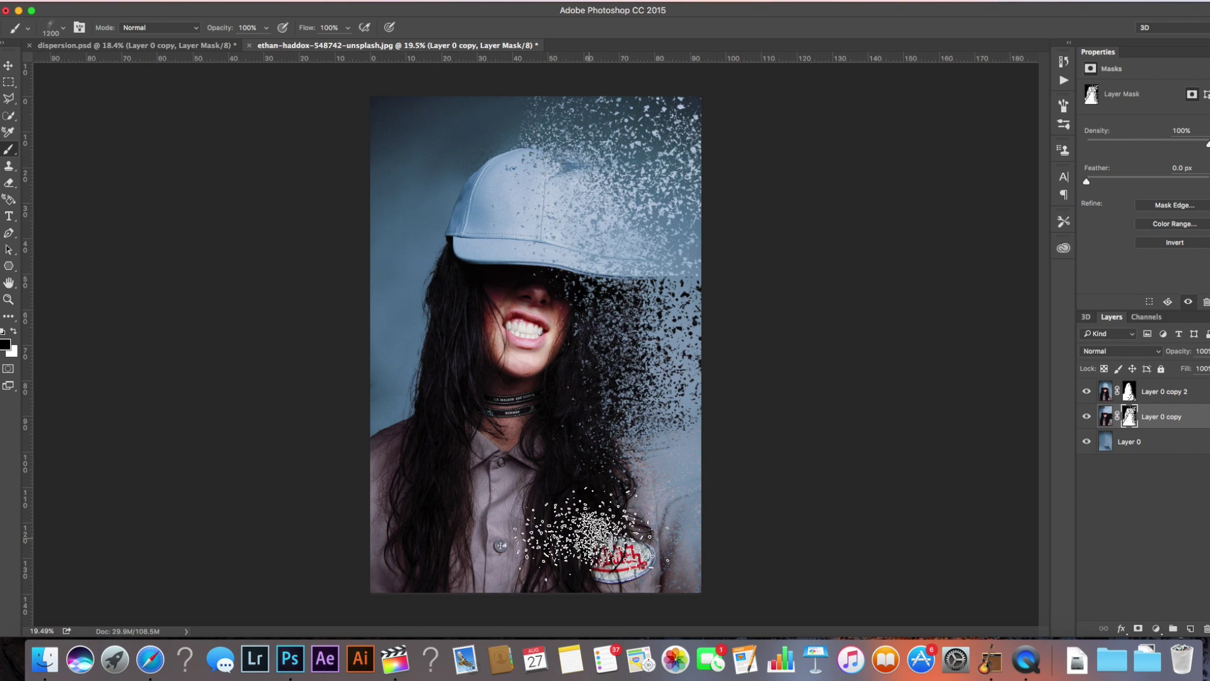
pyautogui.press(']')
pyautogui.press(']')
pyautogui.press(']')
pyautogui.press(']')
pyautogui.press(']')
pyautogui.press(']')
pyautogui.press(']')
pyautogui.press(']')
pyautogui.press(']')
pyautogui.press(']')
pyautogui.press(']')
pyautogui.press(']')
pyautogui.press(']')
pyautogui.press(']')
pyautogui.press(']')
pyautogui.press(']')
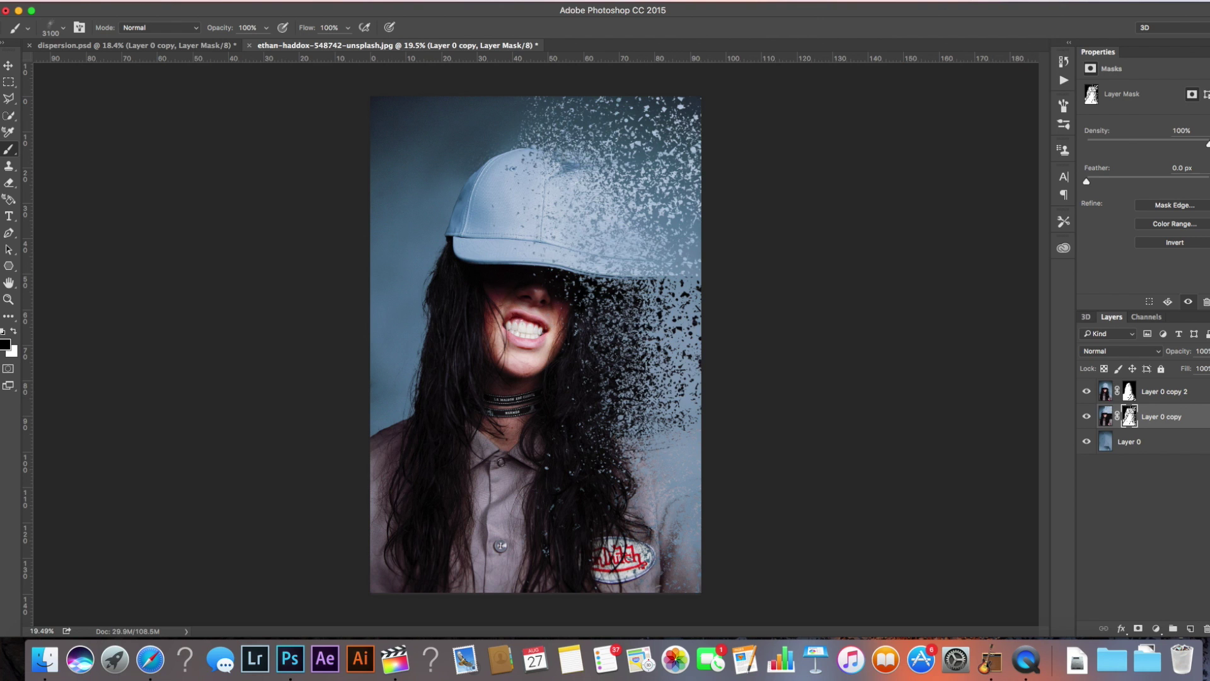
# Examine the dispersion effect in full-screen view and compare the portrait with the dispersion.psd version
pyautogui.press('f')
pyautogui.press('f')
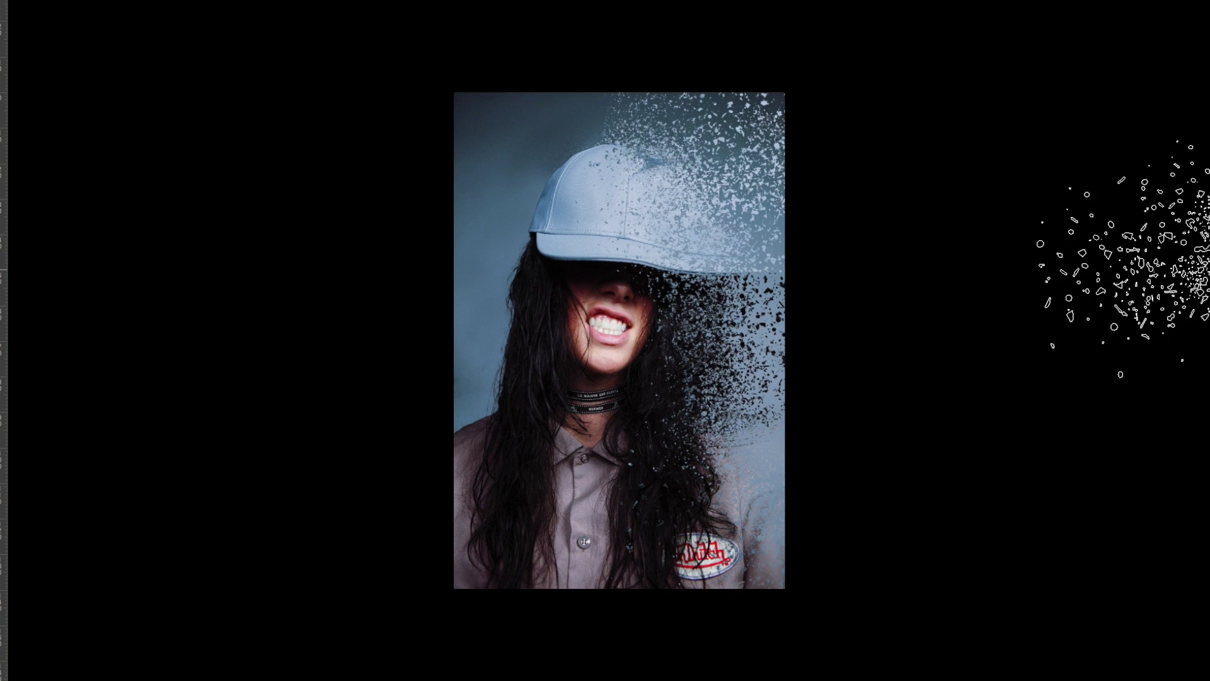
pyautogui.scroll(3, 1046, 321)
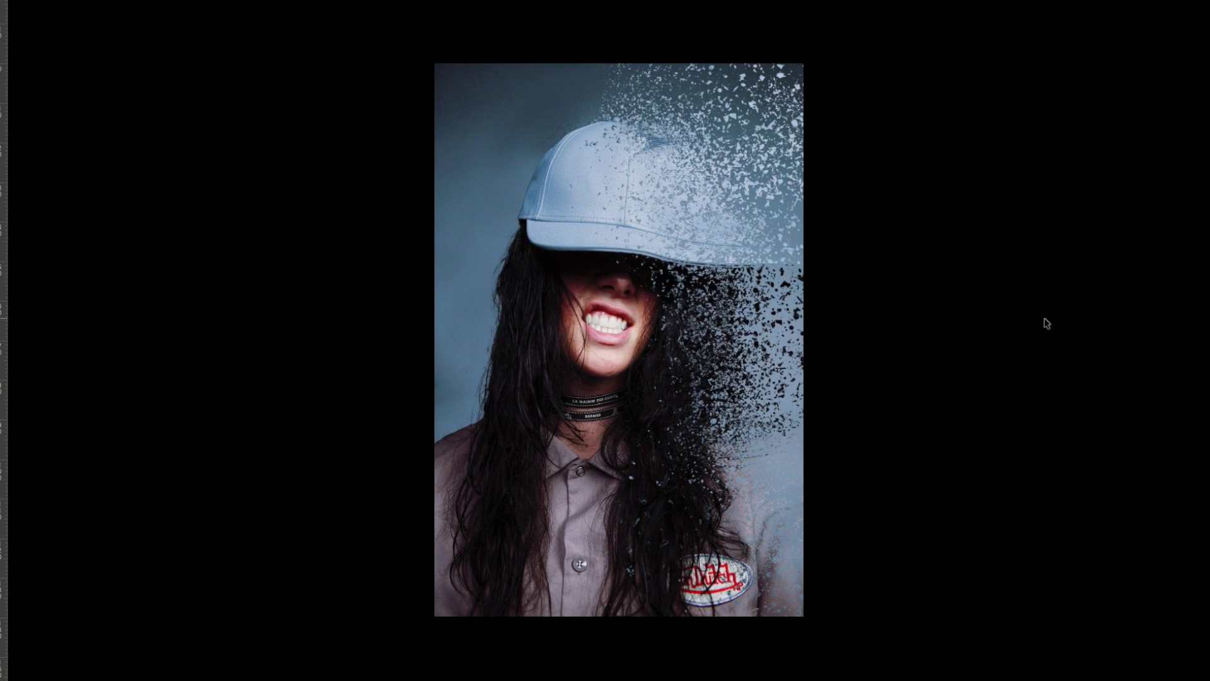
pyautogui.hotkey('ctrl', '+')
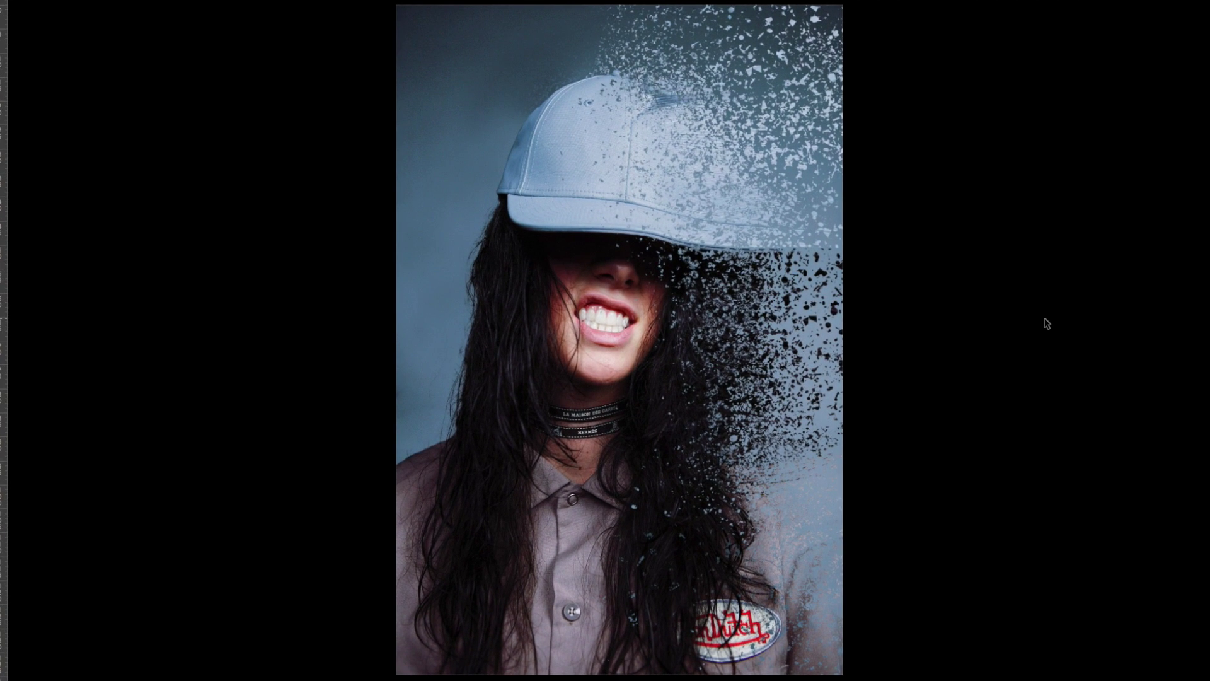
pyautogui.hotkey('ctrl', '-')
pyautogui.press('f')
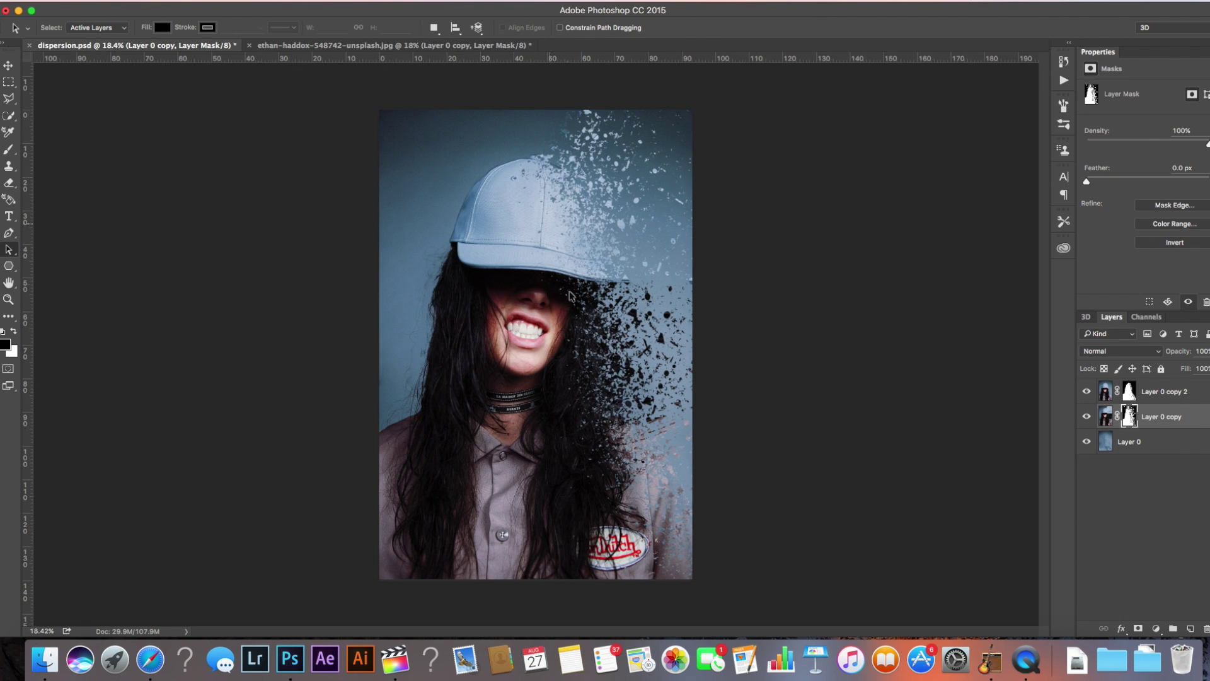
pyautogui.click(372, 45)
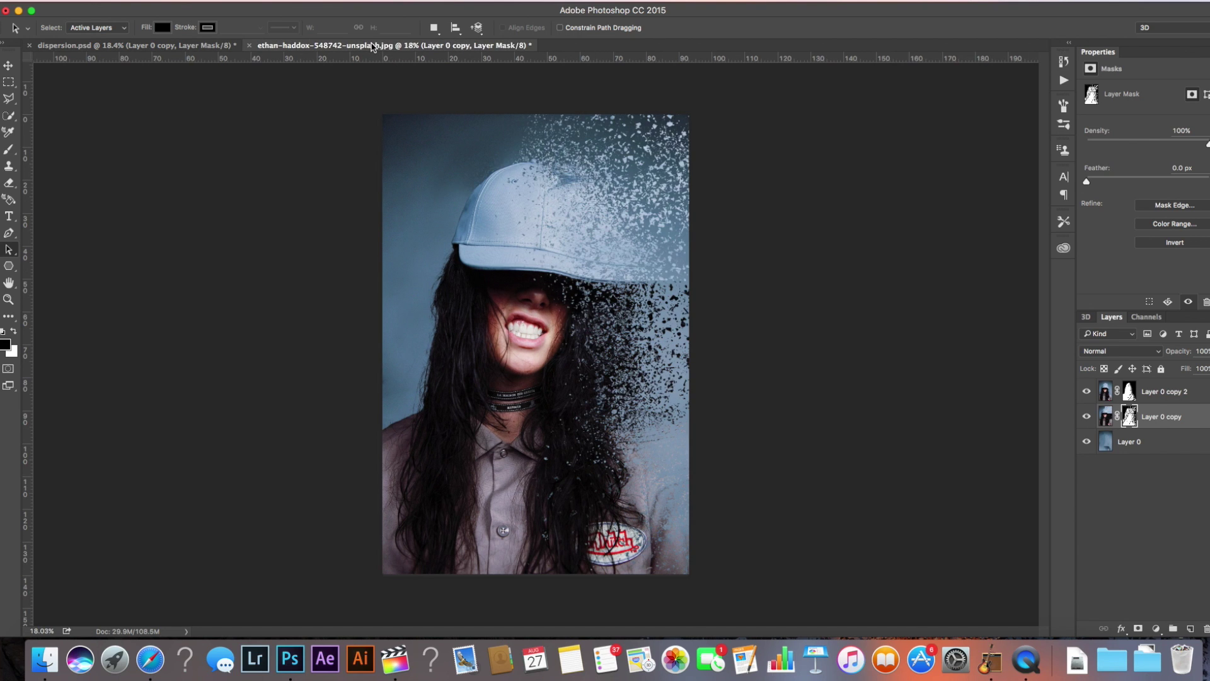